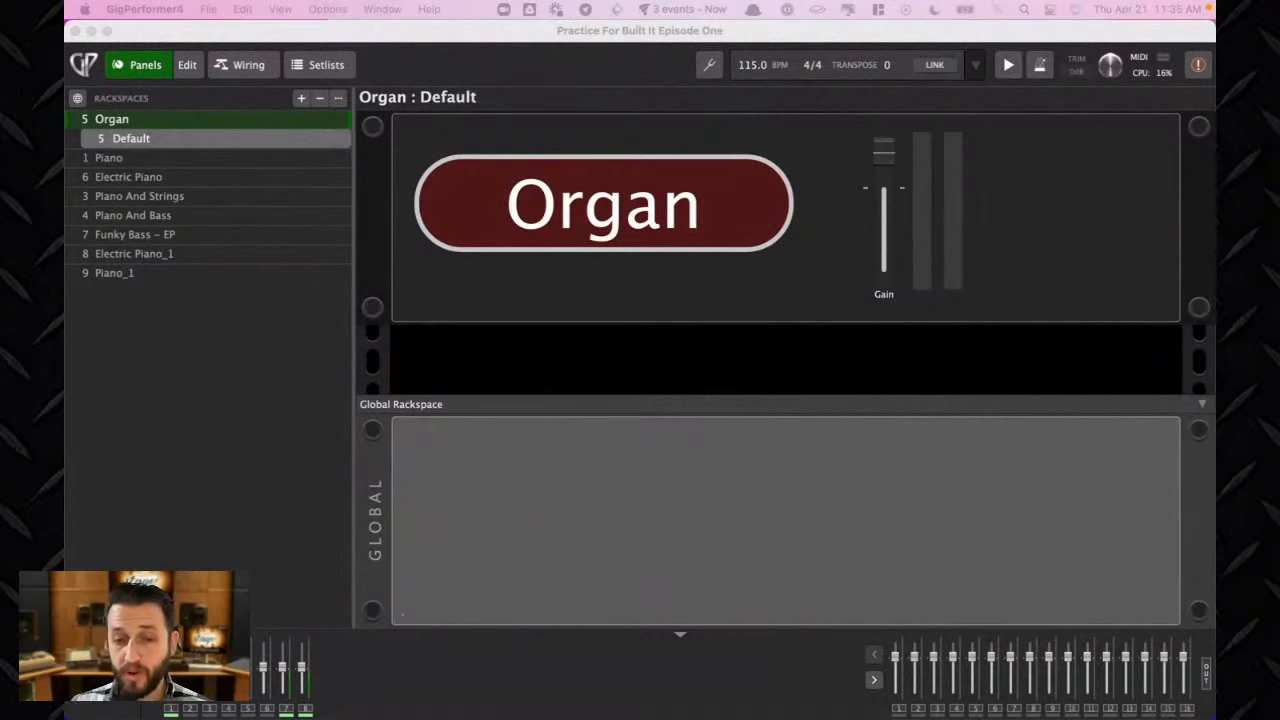
View the panels of the Electric Piano, Piano And Strings and Piano_1 rackspaces
click(161, 164)
click(157, 178)
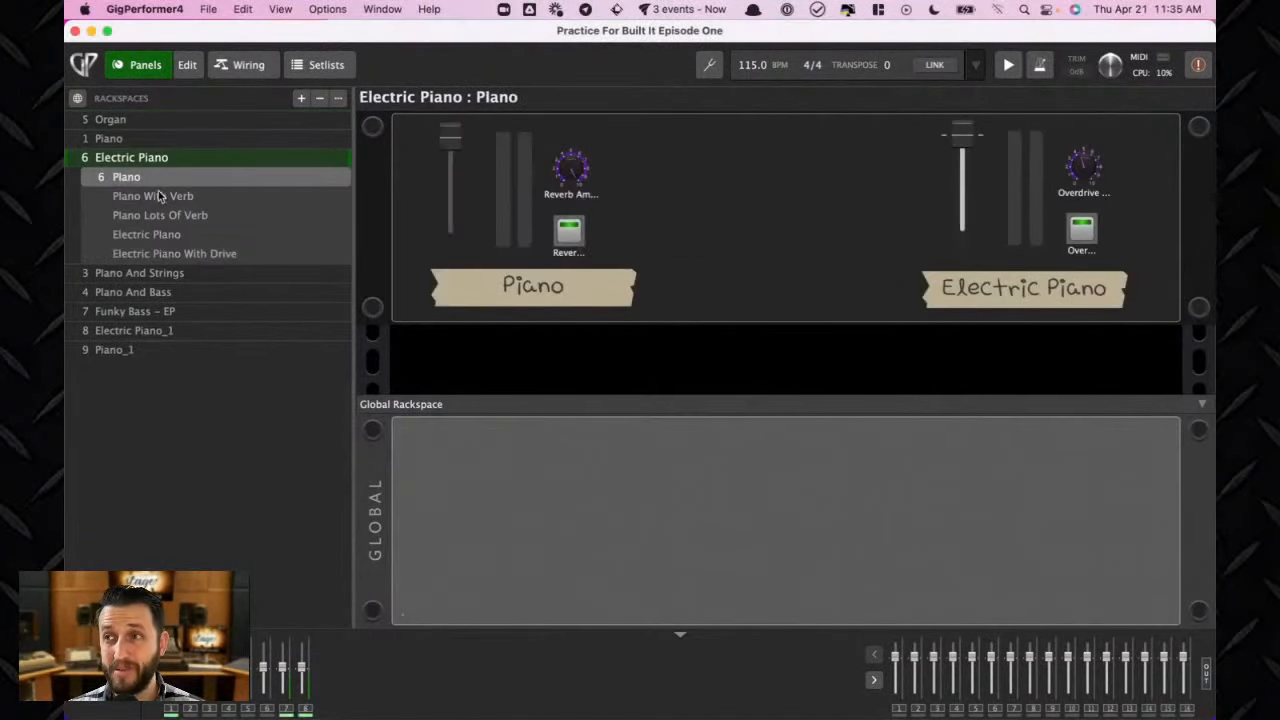
click(166, 275)
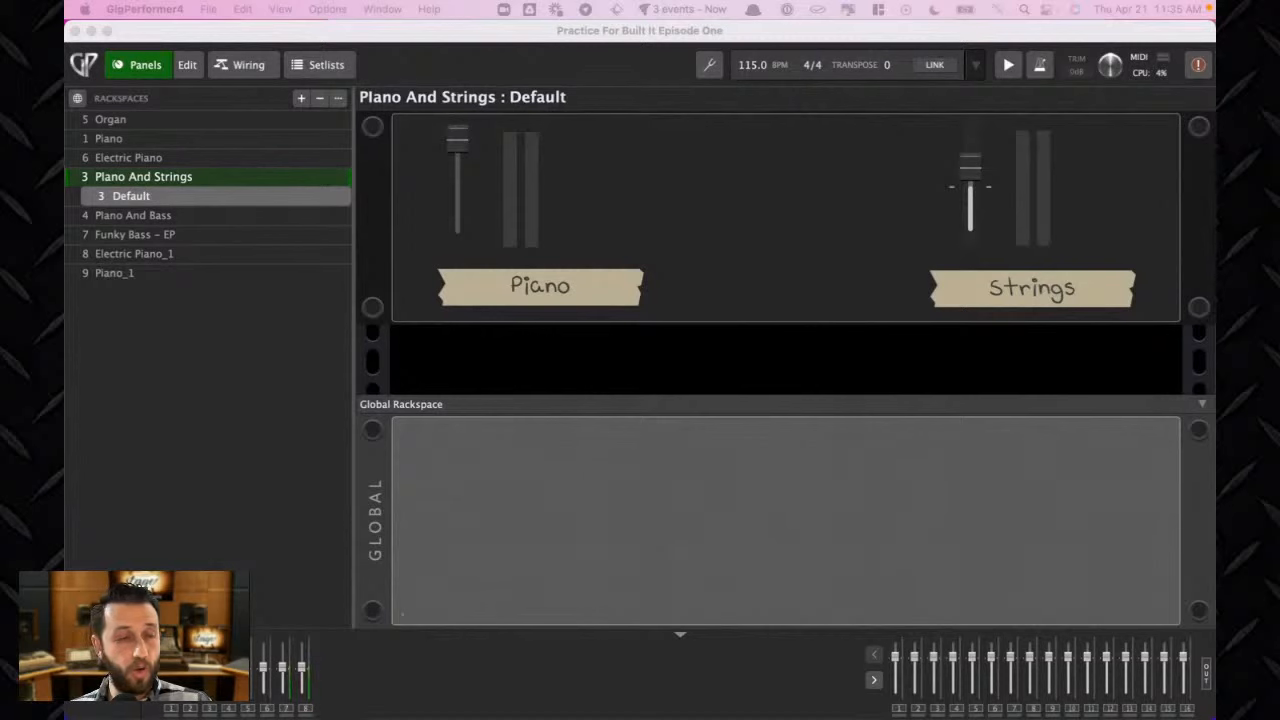
click(106, 273)
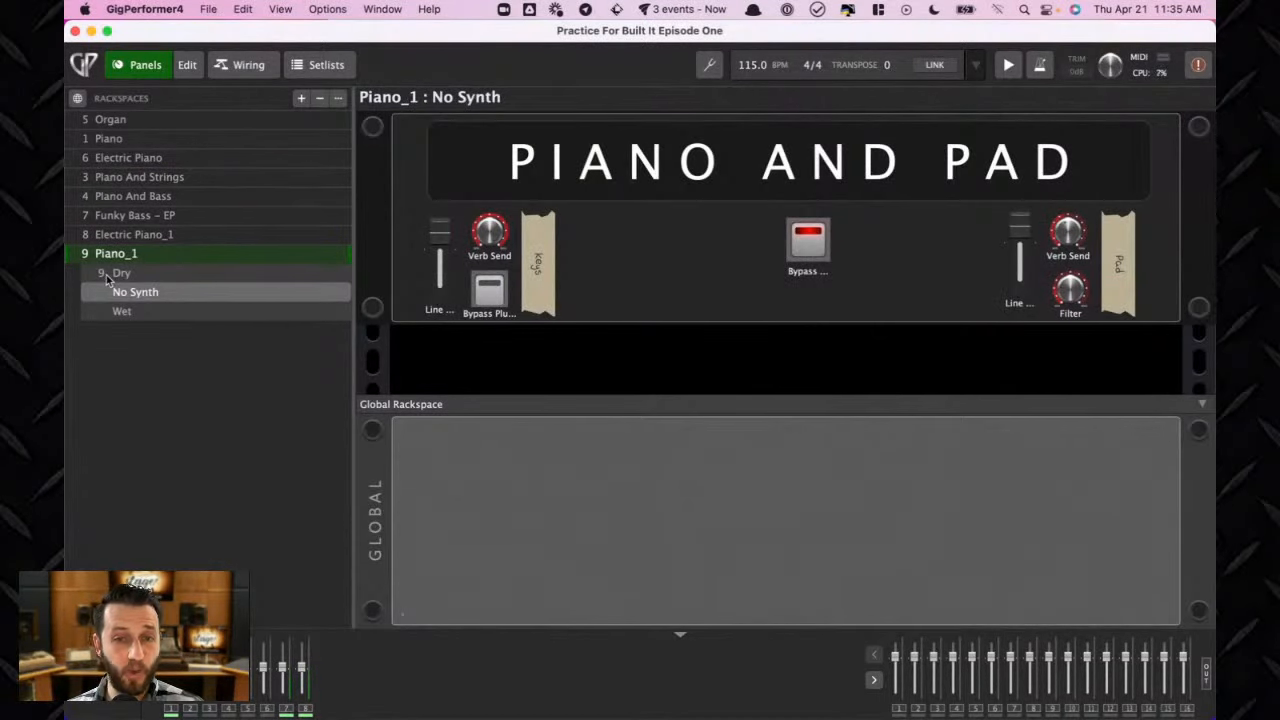
Inspect the wiring of the Piano_1 and Funky Bass – EP rackspaces and return to the panels view
click(263, 69)
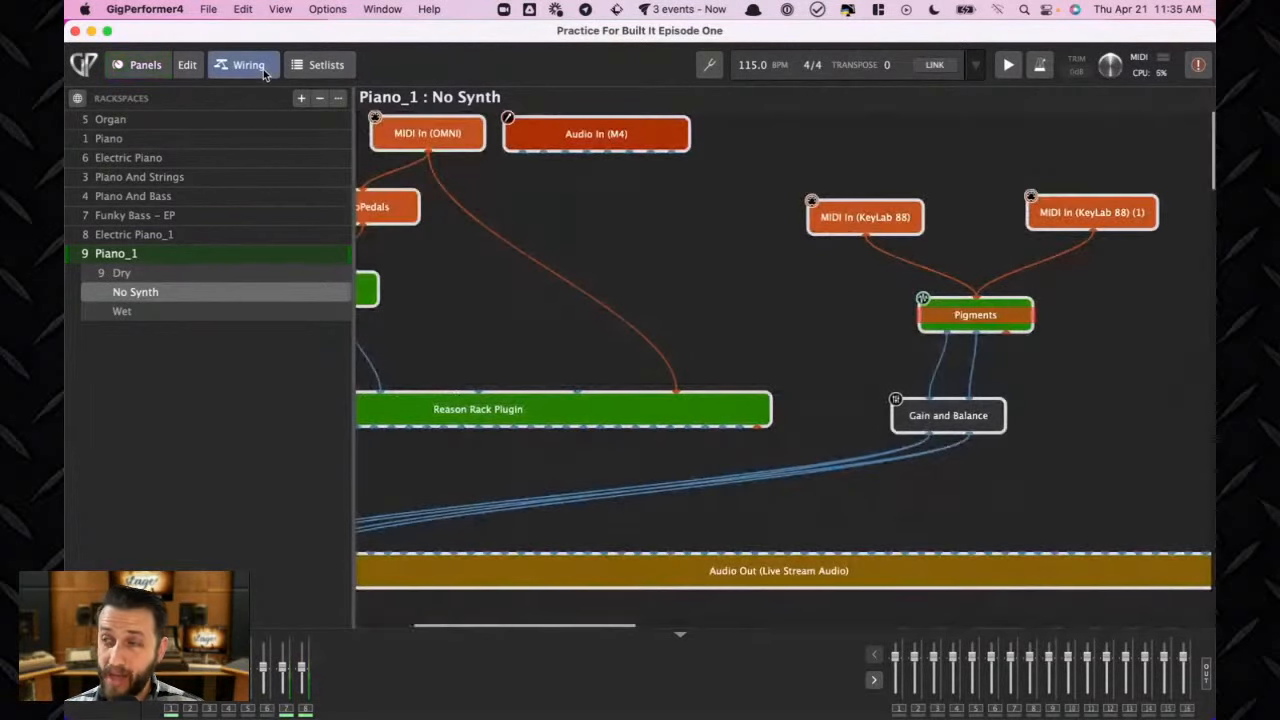
click(167, 215)
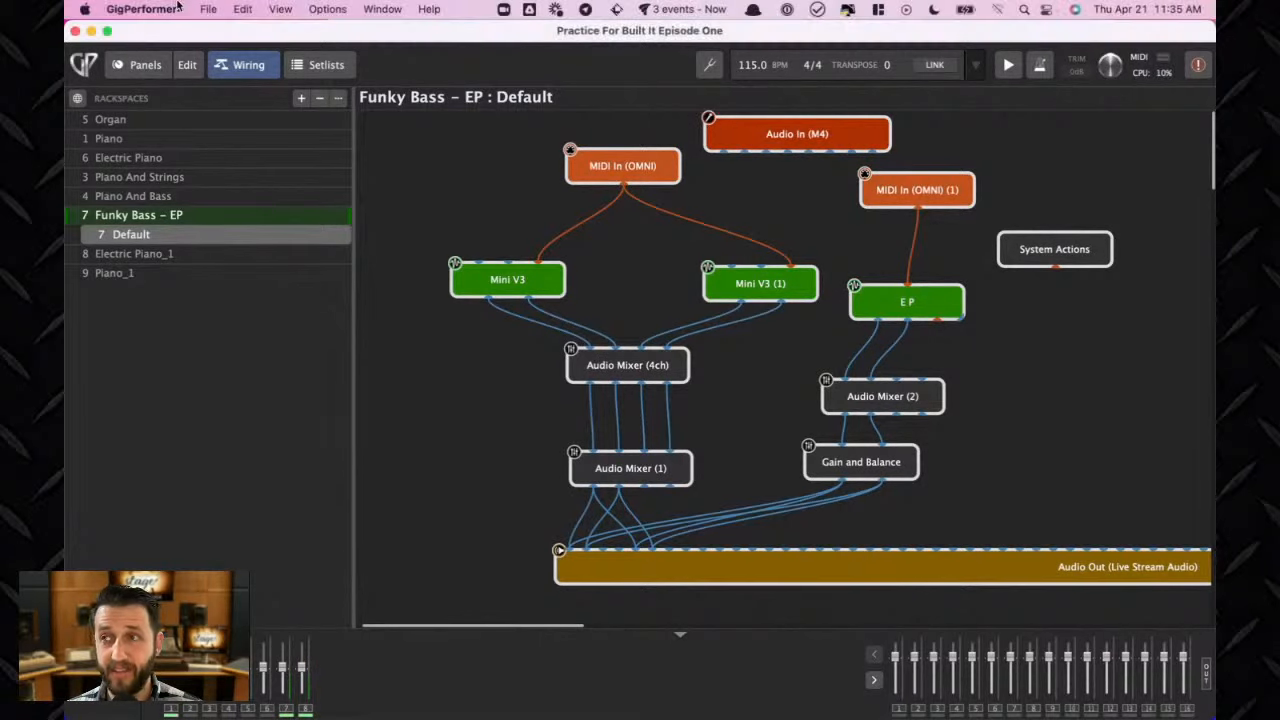
click(145, 66)
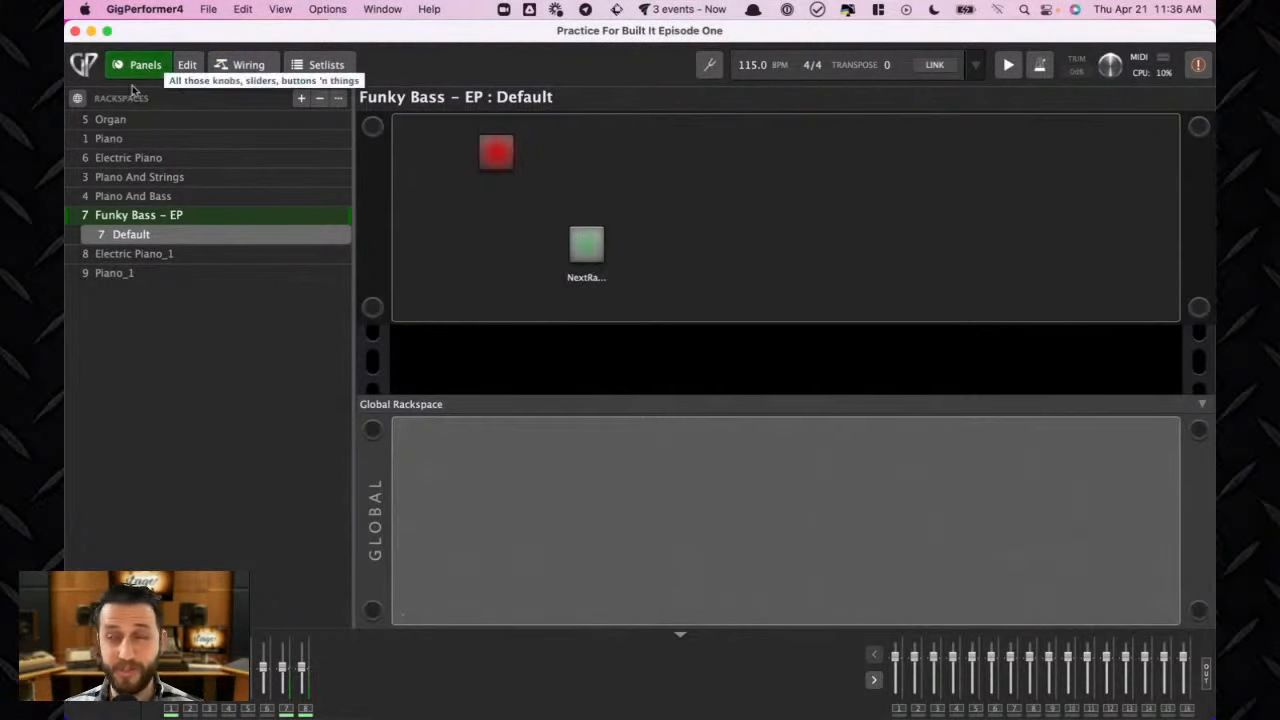
View the panels of the Organ, Piano, and Piano And Strings rackspaces
click(121, 123)
click(110, 158)
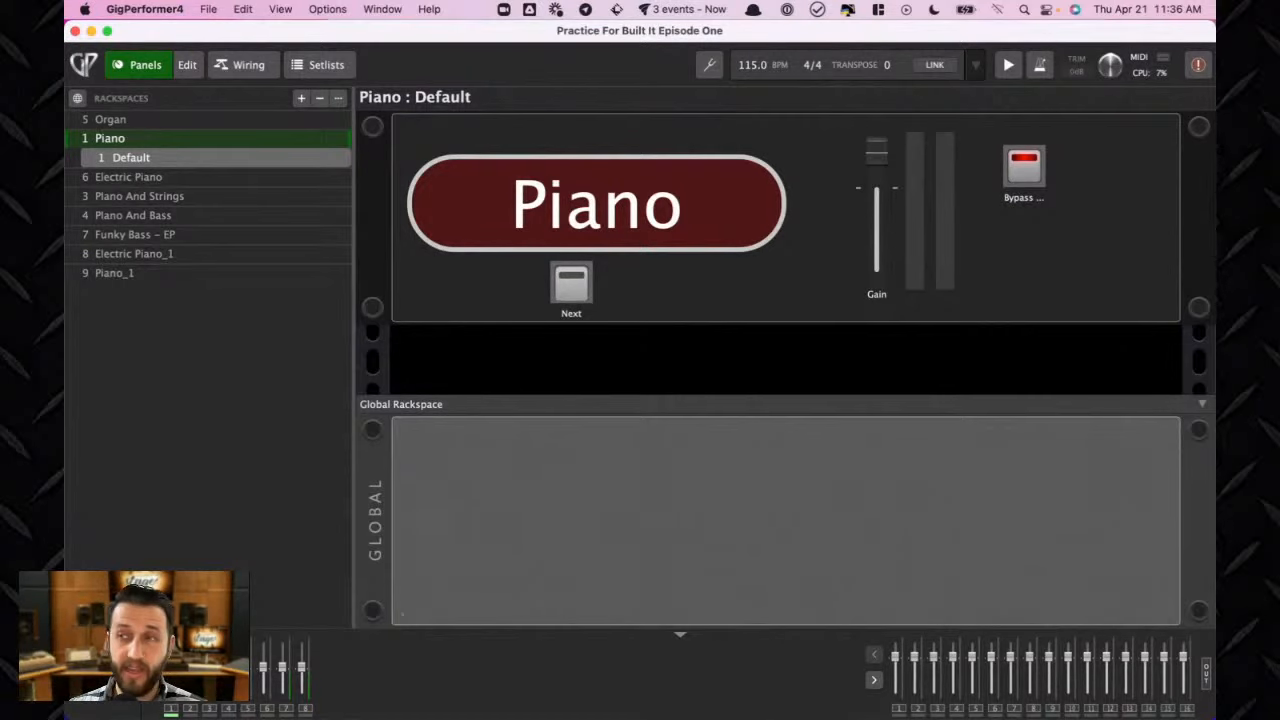
click(128, 197)
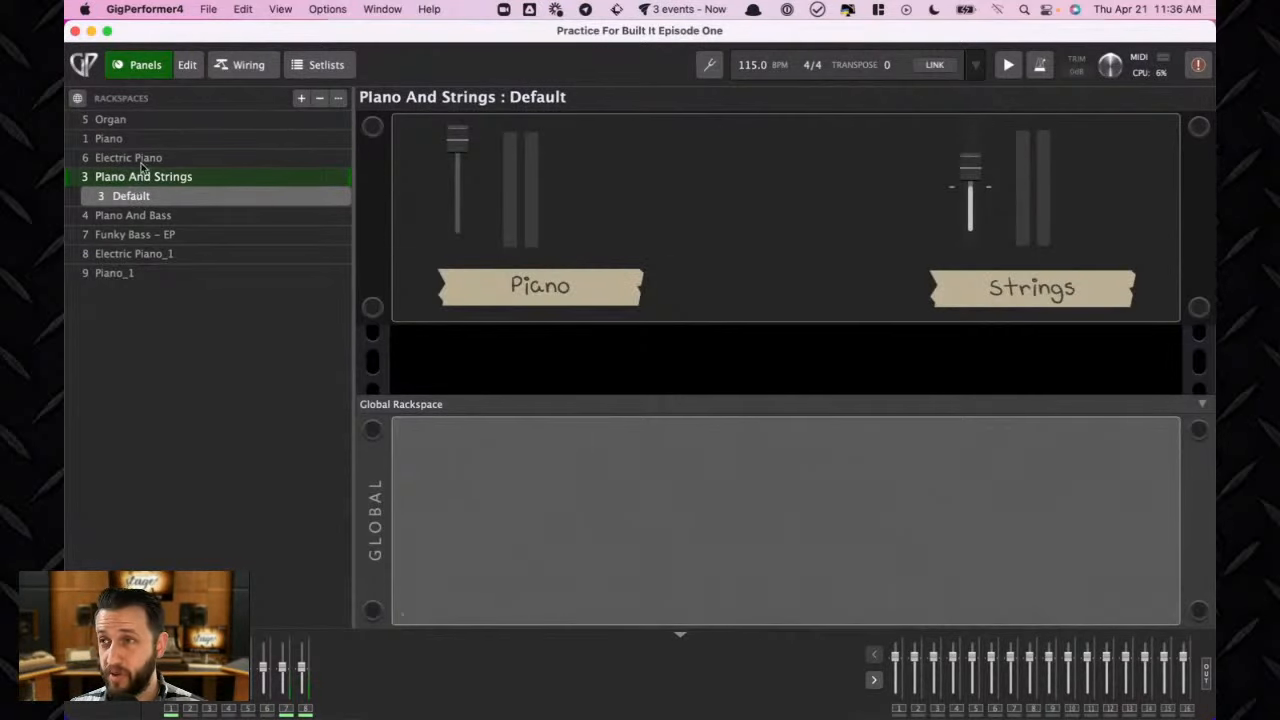
Cycle through all variations of the Electric Piano rackspace and return to the Organ rackspace
click(142, 162)
click(155, 197)
click(157, 215)
click(159, 234)
click(162, 252)
click(138, 180)
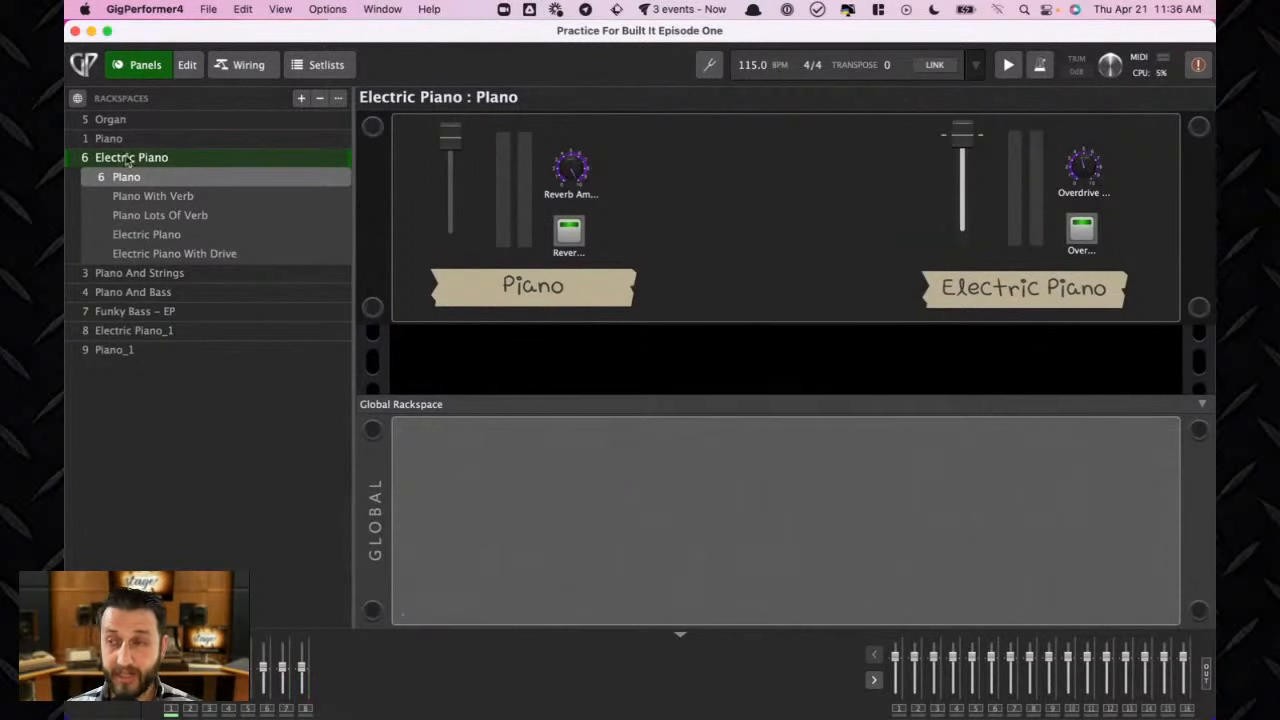
click(146, 120)
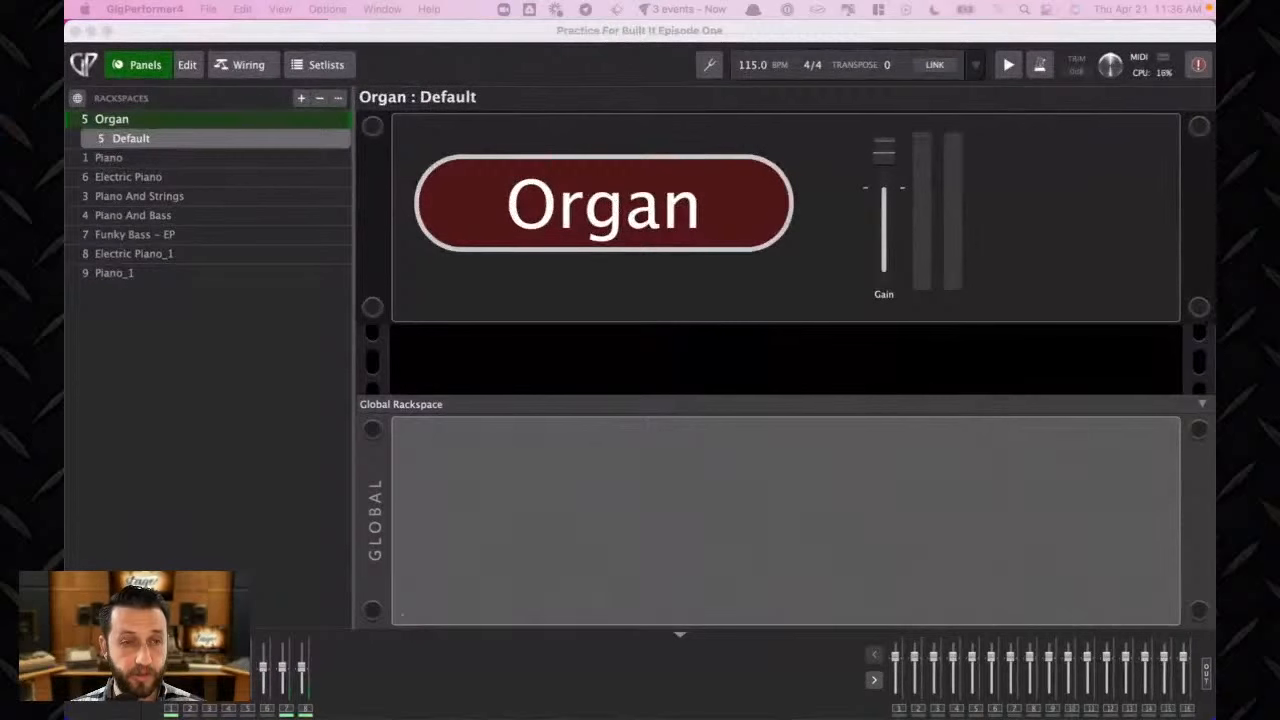
Show the setlist view and switch Amazing Grace through its Intro, Verse and Chorus parts, ending on Intro
click(327, 66)
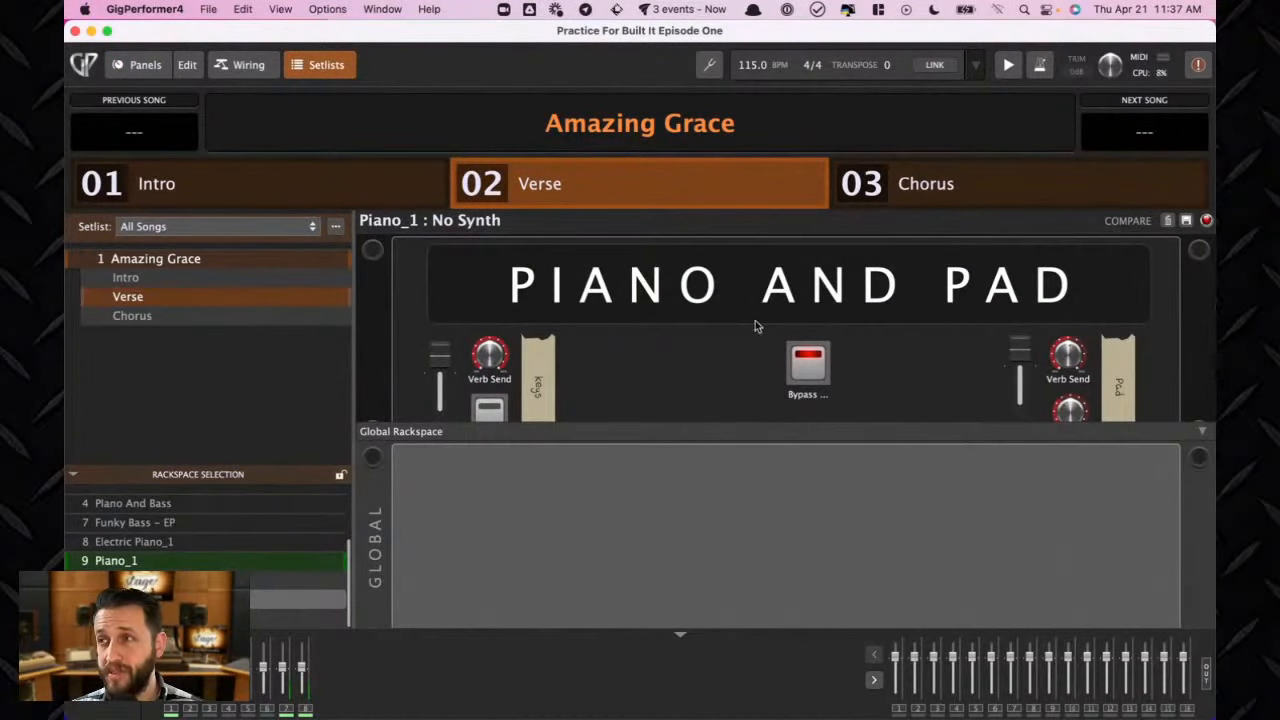
scroll(679, 372, down, 2)
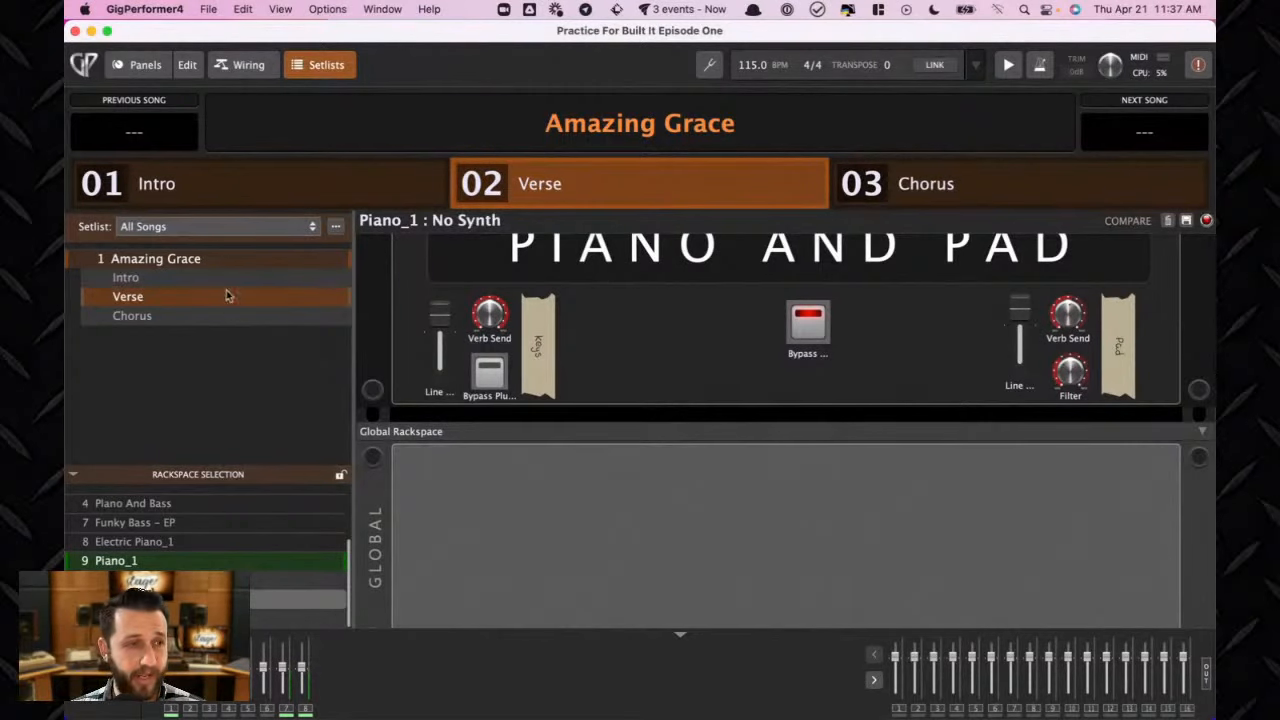
click(160, 279)
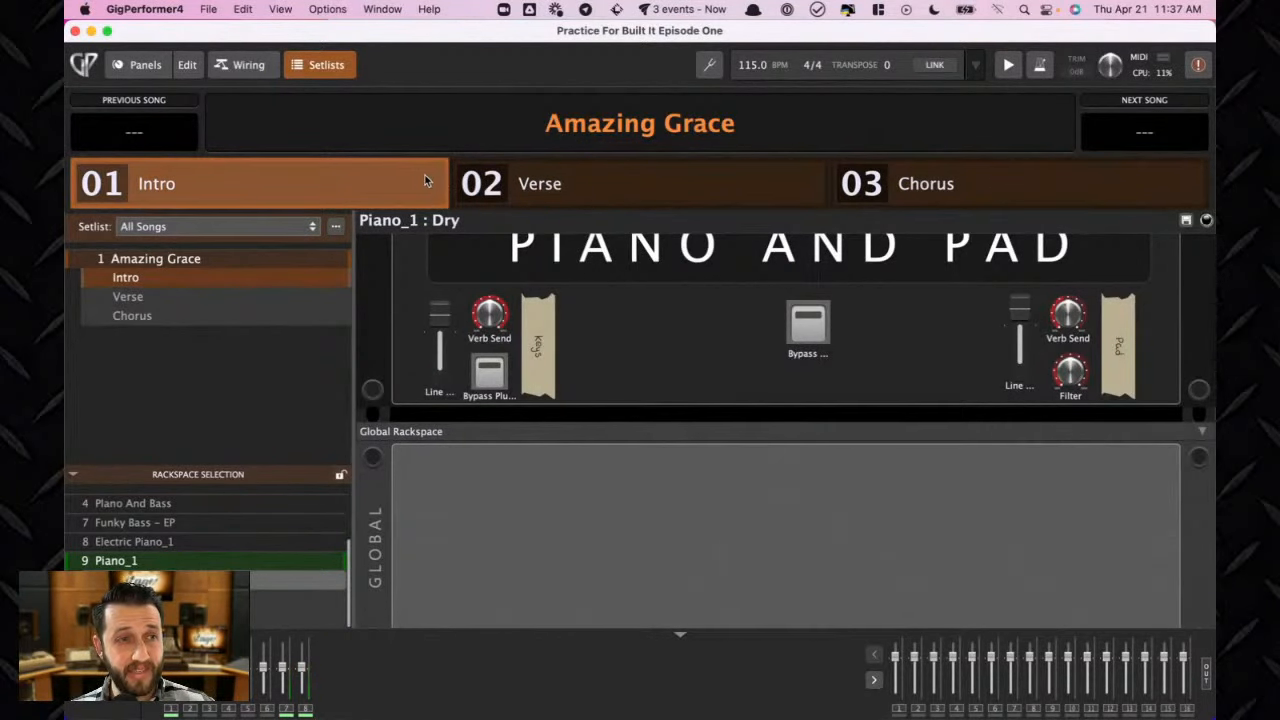
click(715, 197)
click(883, 192)
click(355, 197)
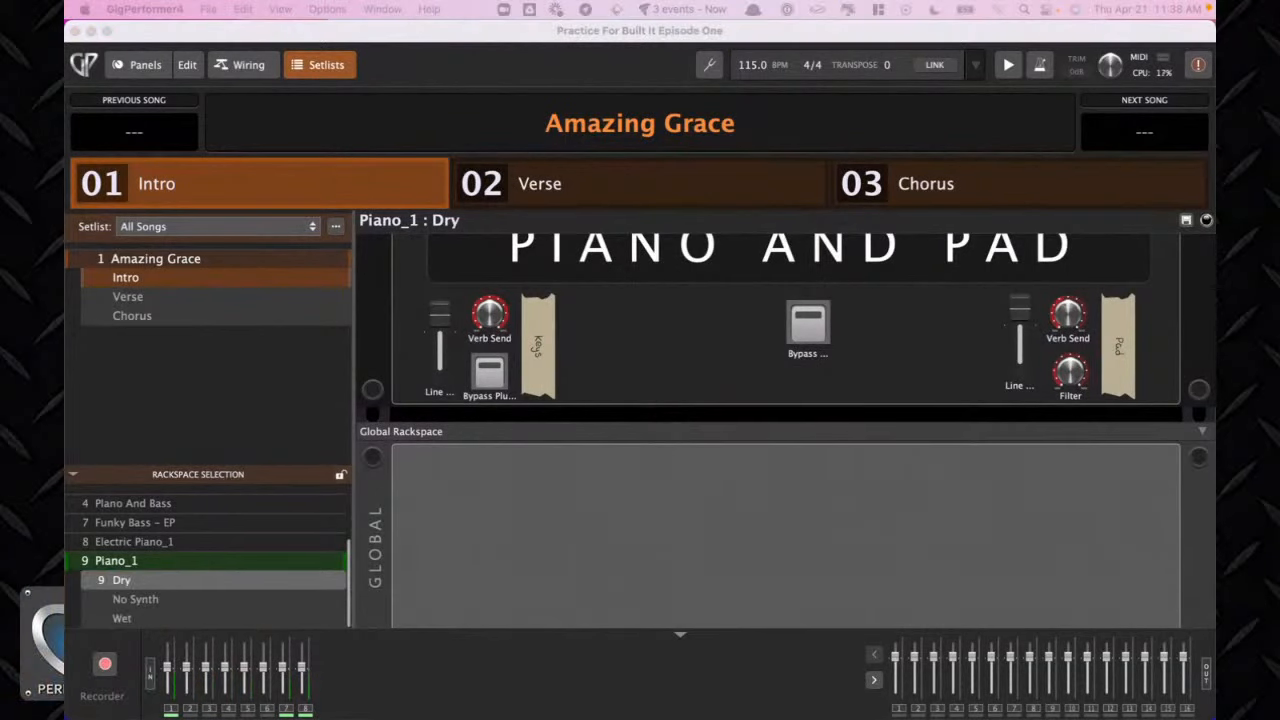
Examine the rackspace selection list in the setlist view and compare it with the rackspaces in the panels view
scroll(158, 526, up, 3)
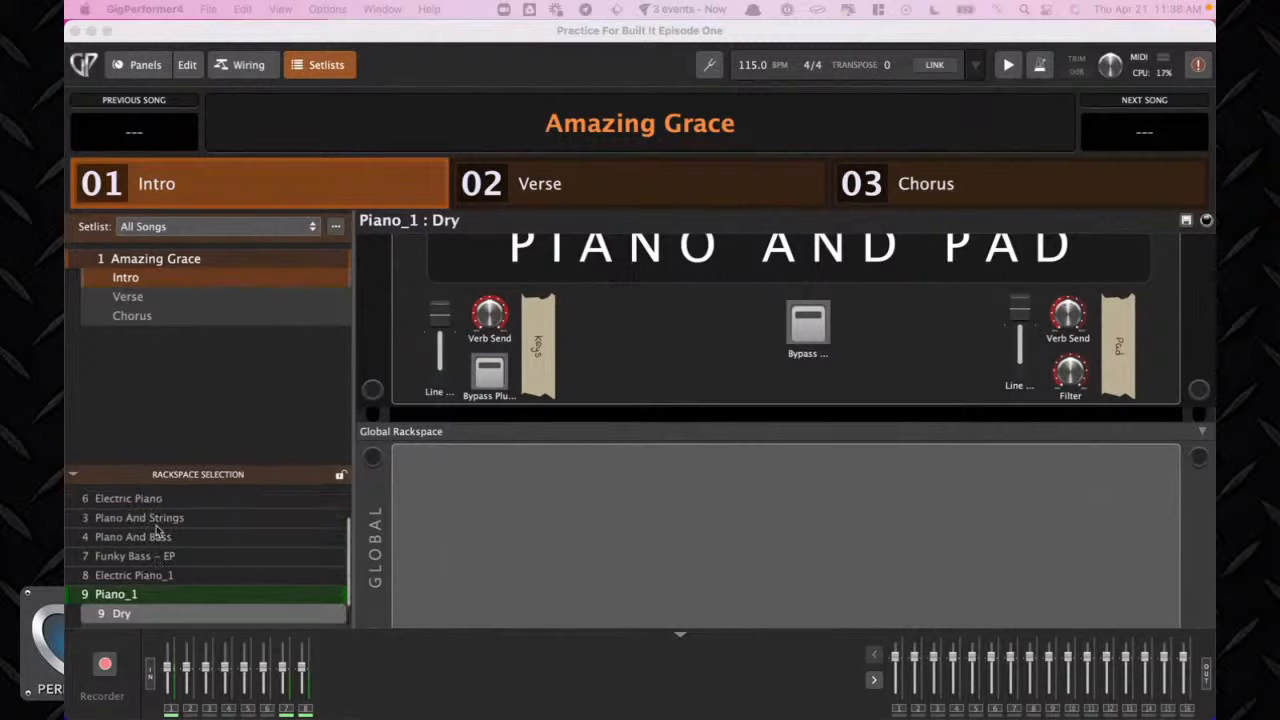
scroll(160, 530, down, 3)
scroll(160, 530, up, 3)
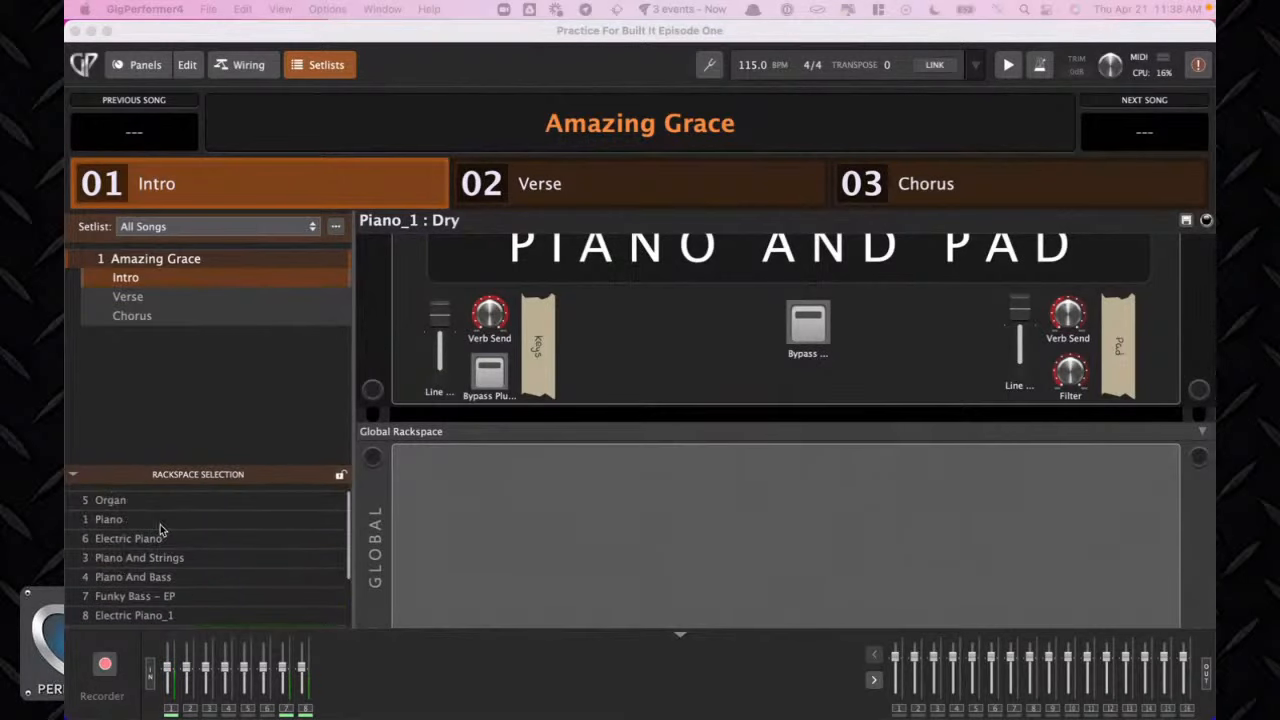
scroll(160, 530, down, 3)
scroll(160, 530, up, 3)
click(145, 65)
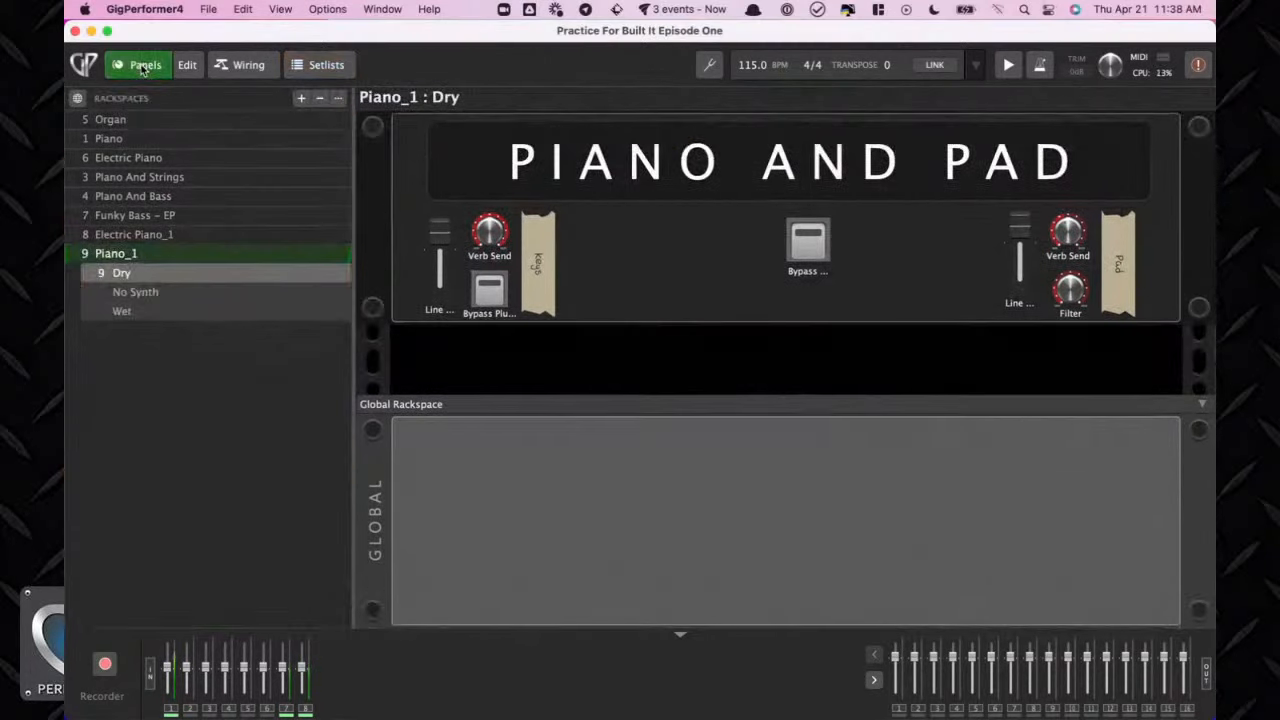
click(318, 65)
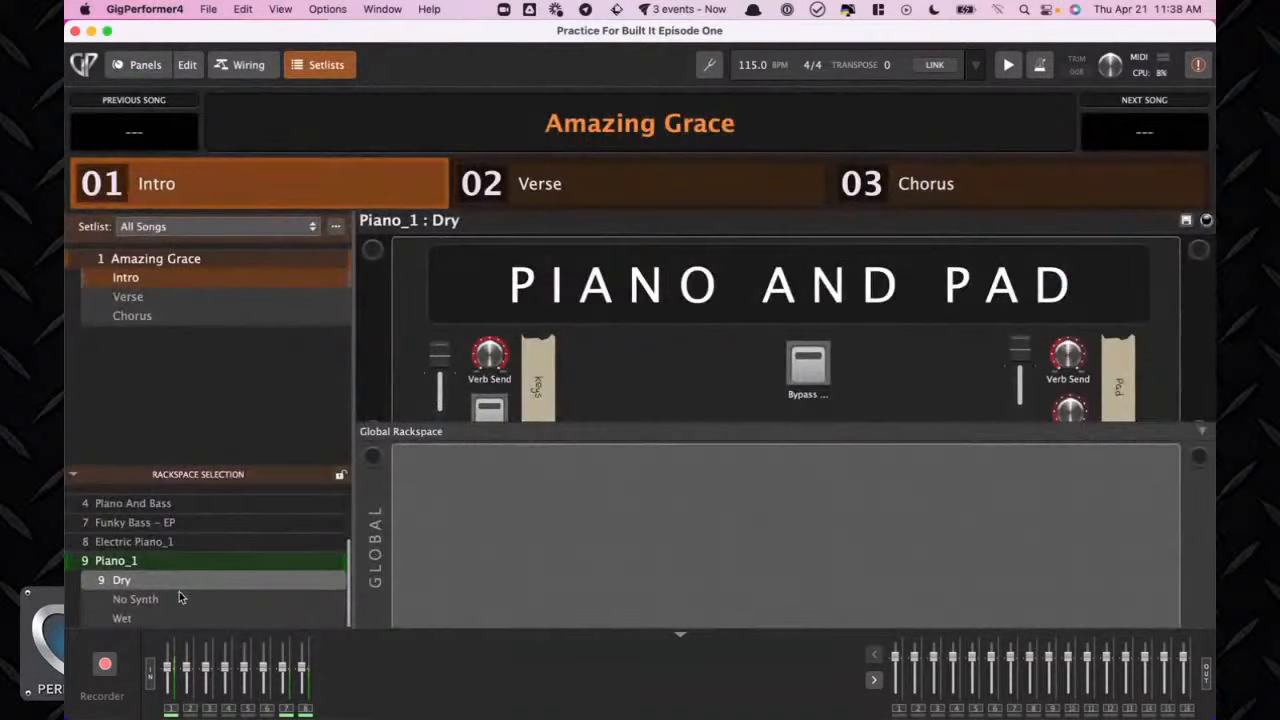
scroll(180, 597, up, 3)
scroll(183, 591, down, 3)
scroll(183, 593, up, 3)
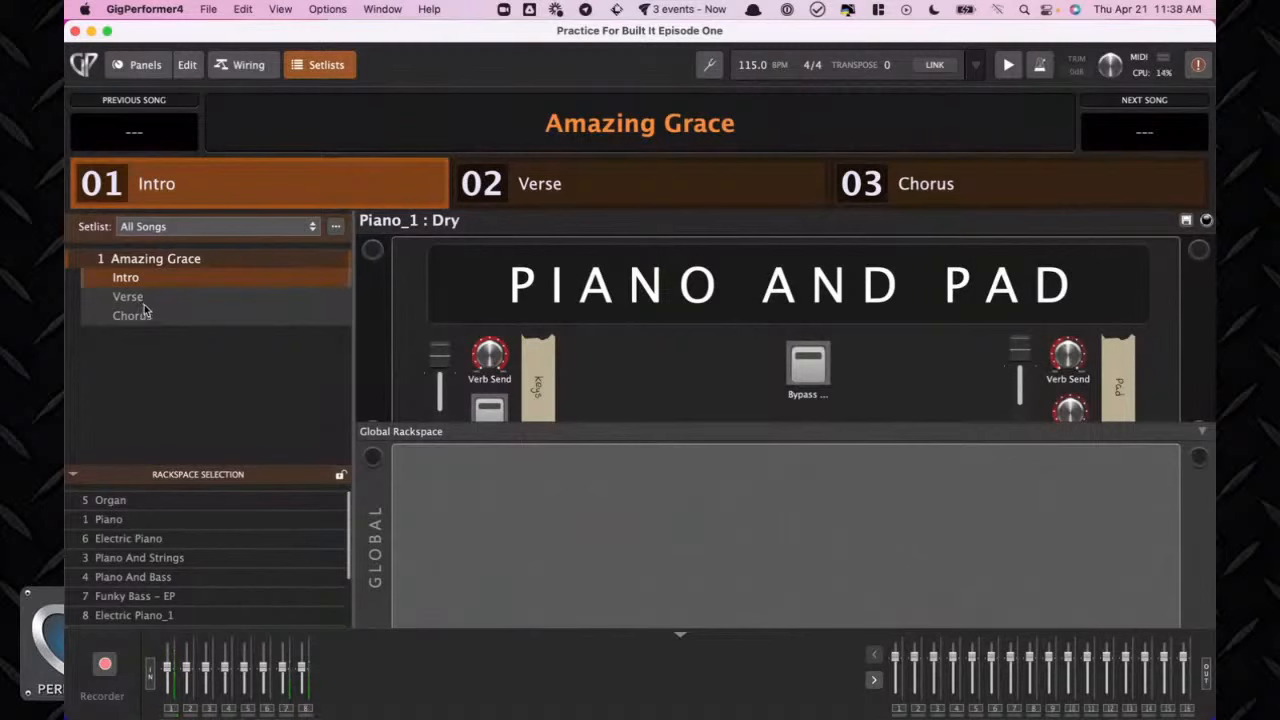
Open the setlist and song options and move the dialog below the row of song parts
click(334, 11)
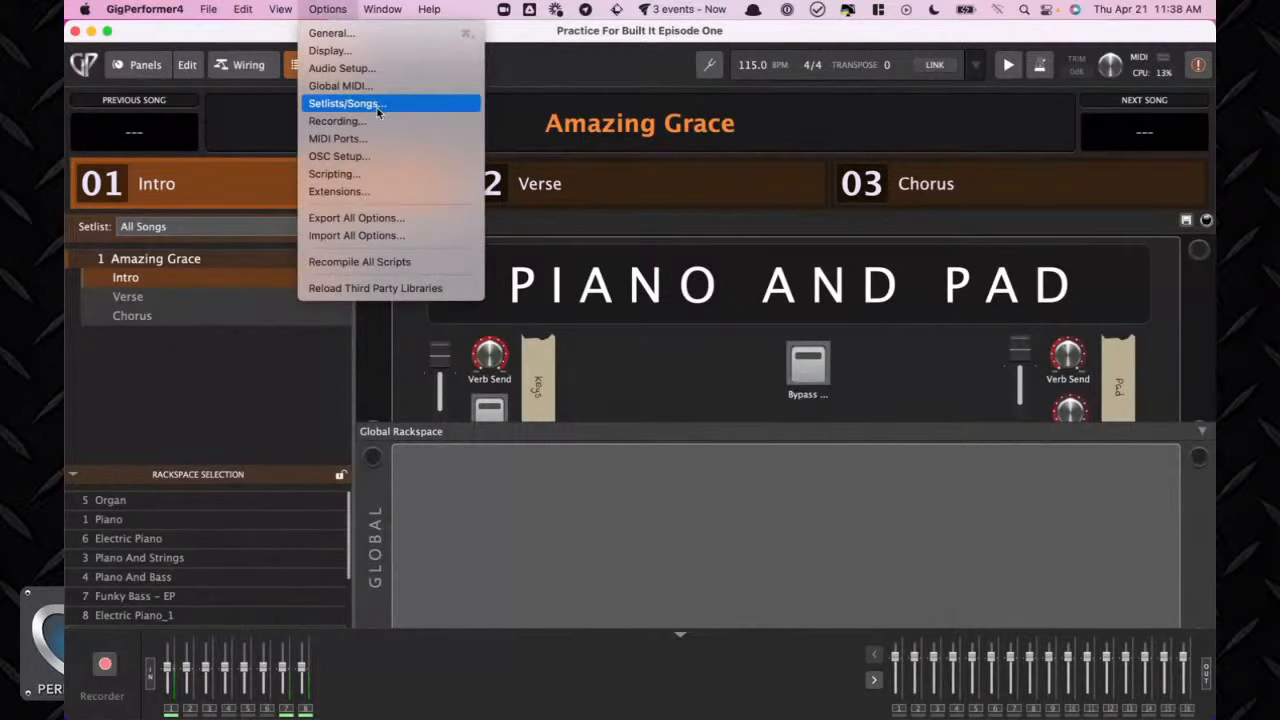
click(345, 103)
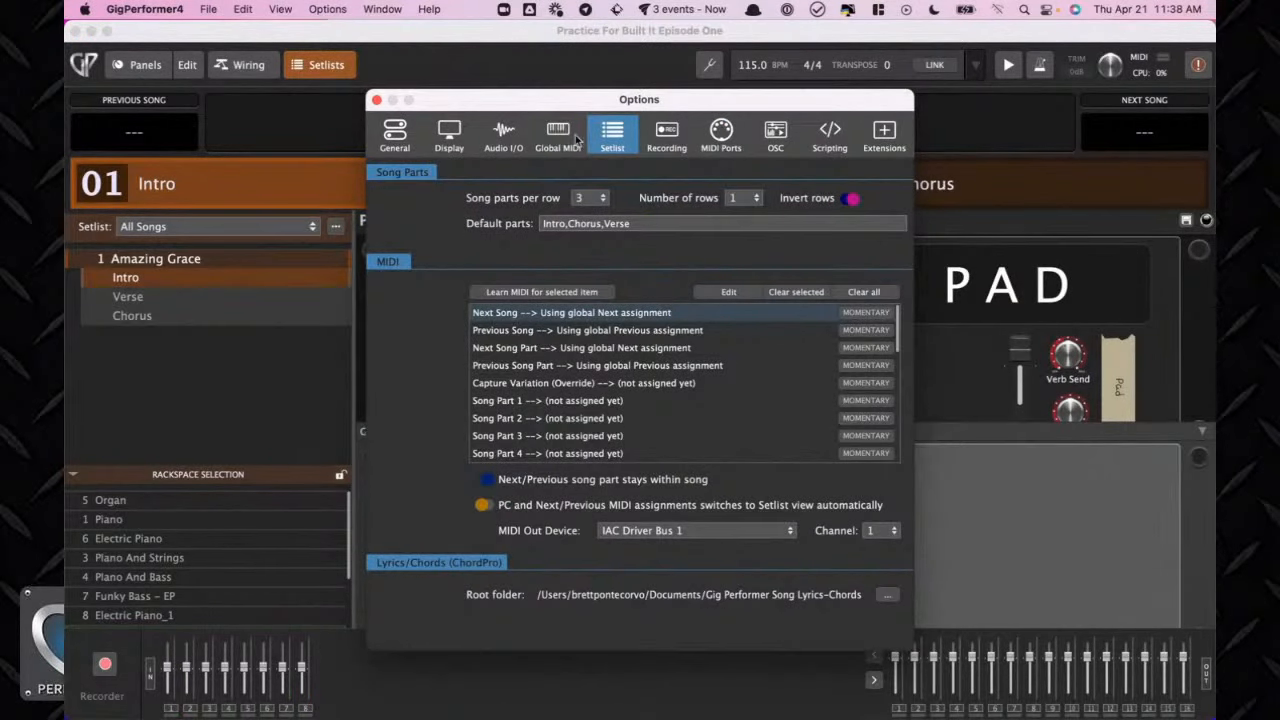
click(376, 101)
click(330, 9)
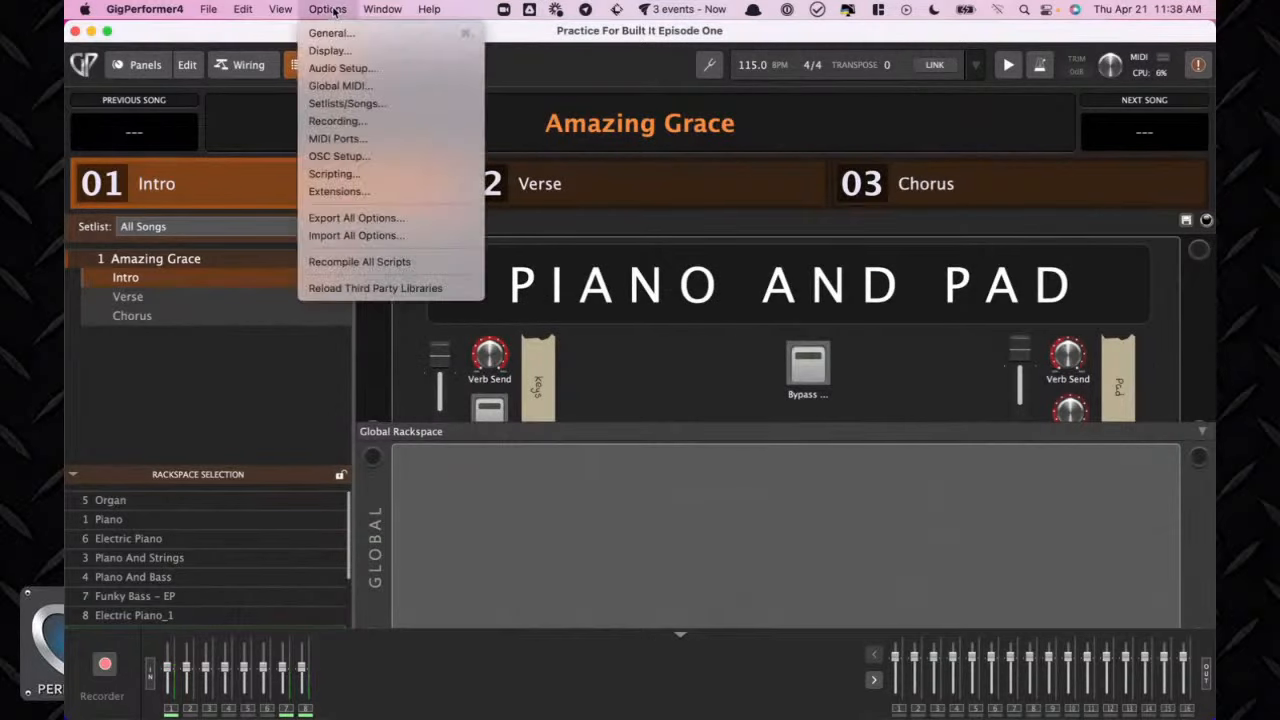
click(390, 105)
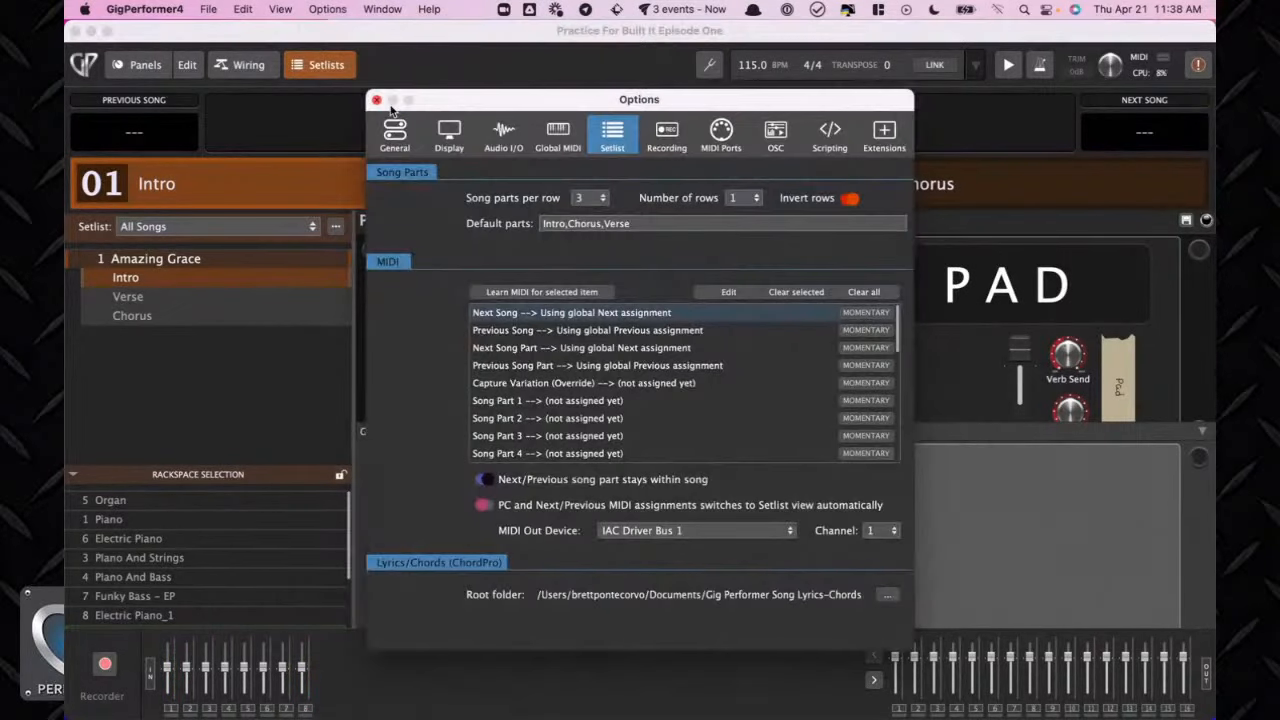
scroll(592, 356, down, 1)
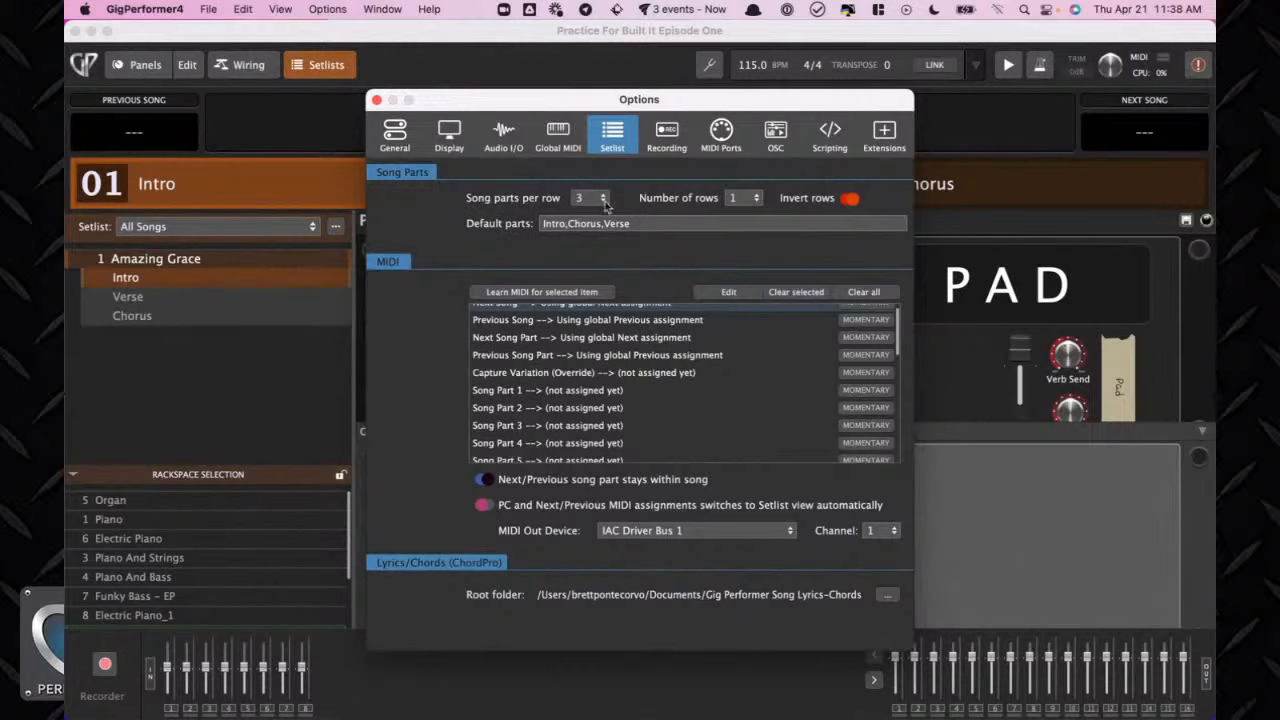
scroll(627, 340, up, 1)
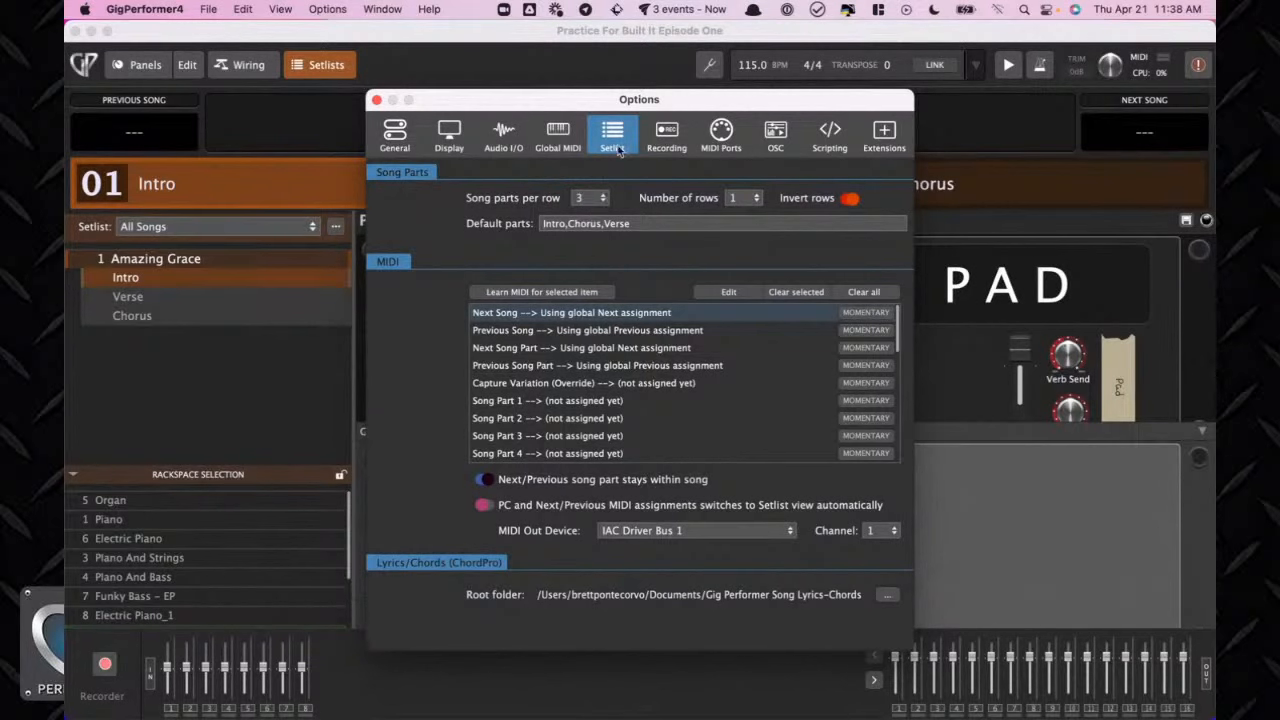
drag(638, 97, 664, 221)
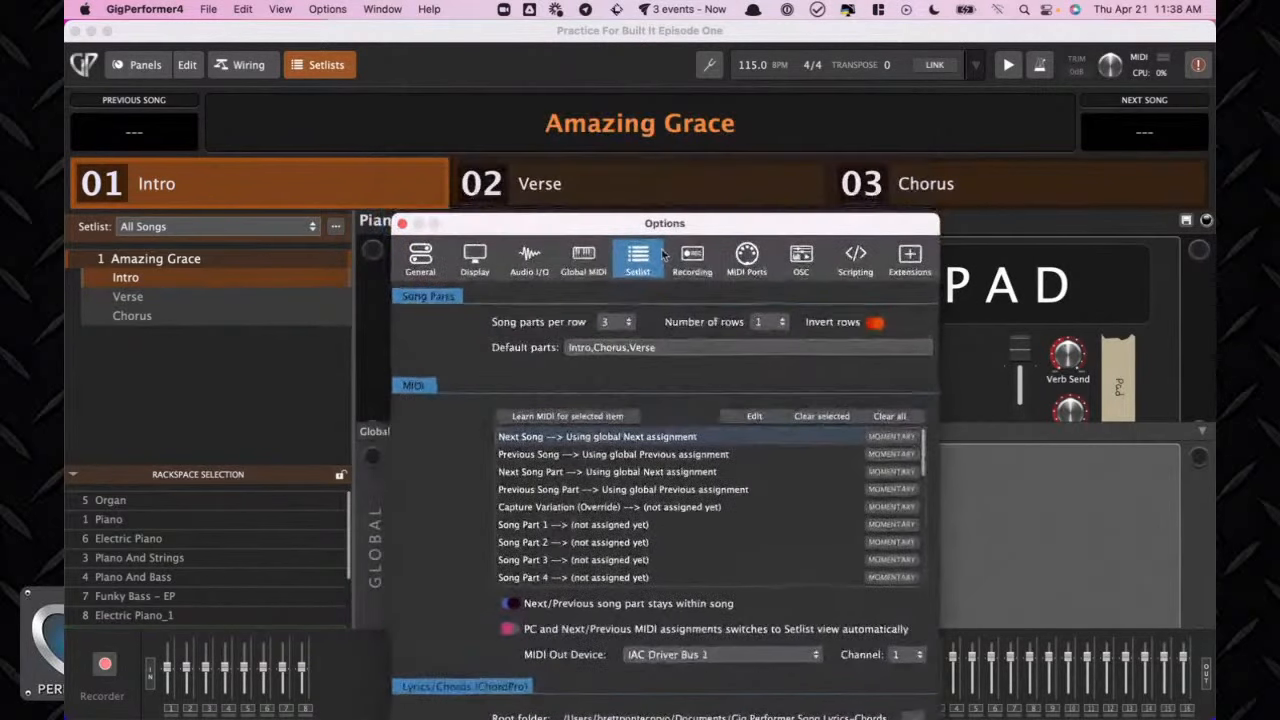
Try 4 and 6 song parts per row and set the value back to 3
click(614, 323)
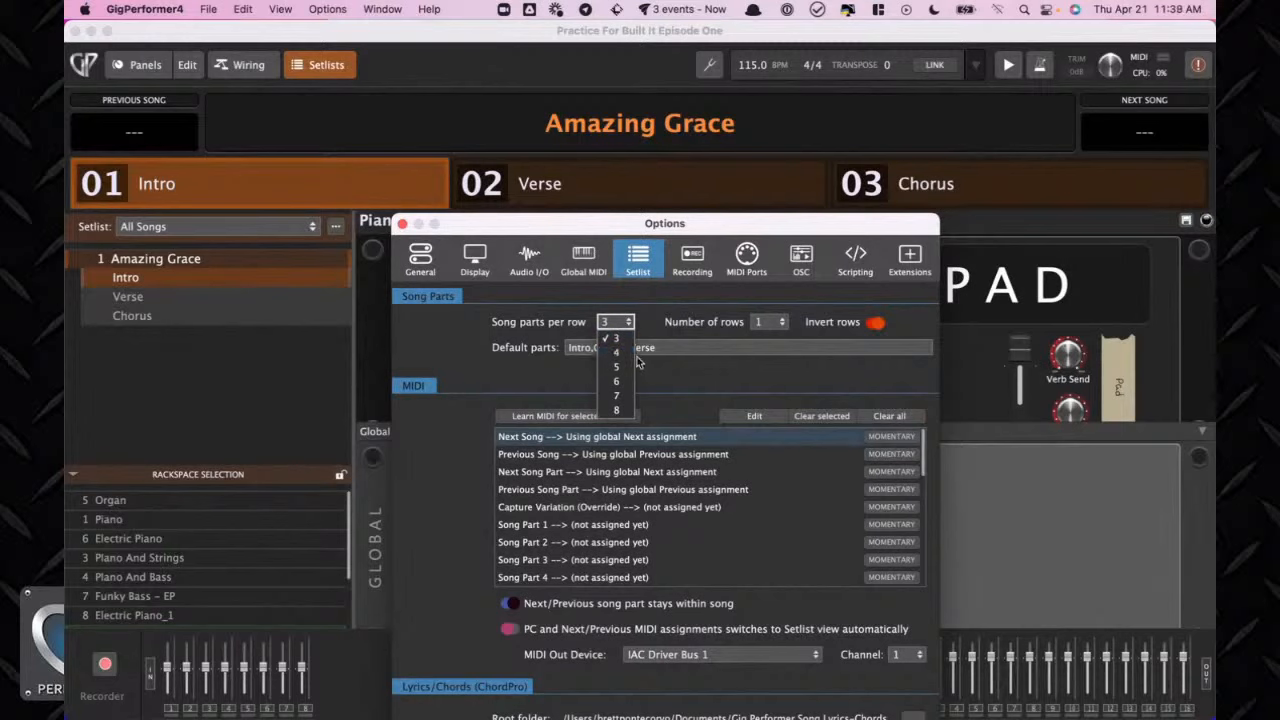
click(616, 353)
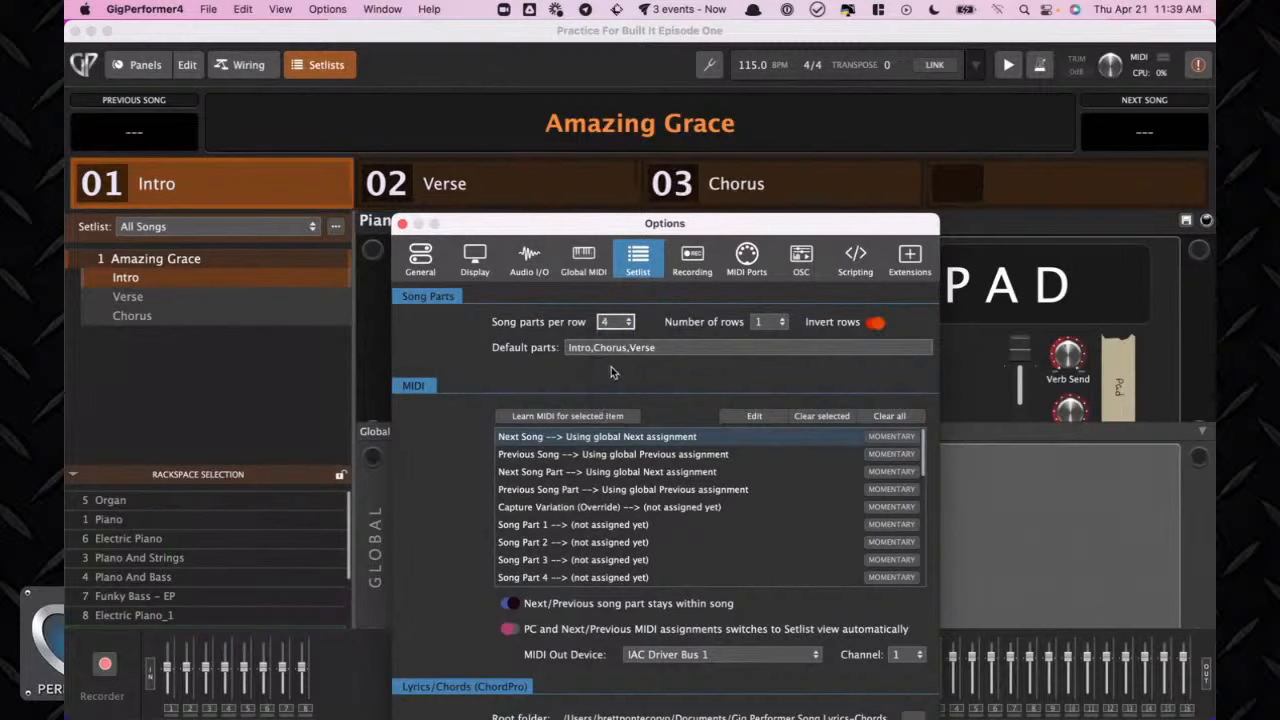
click(620, 322)
click(617, 381)
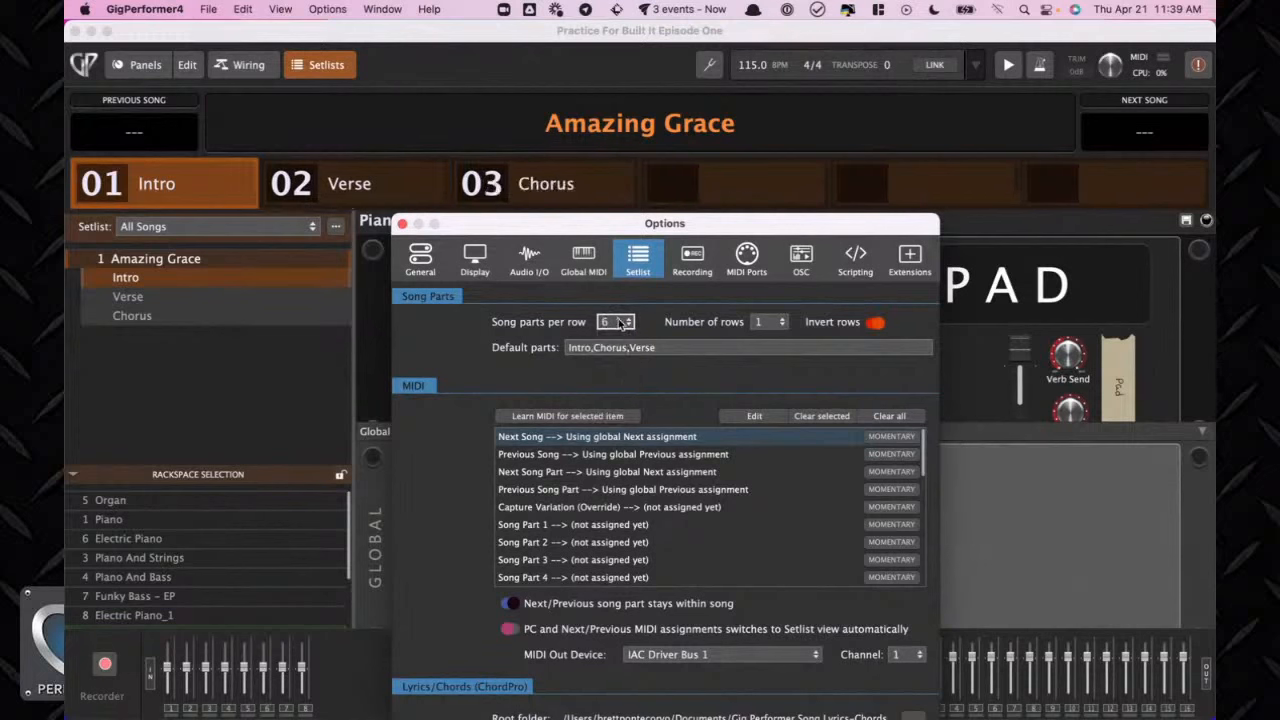
click(618, 324)
click(624, 344)
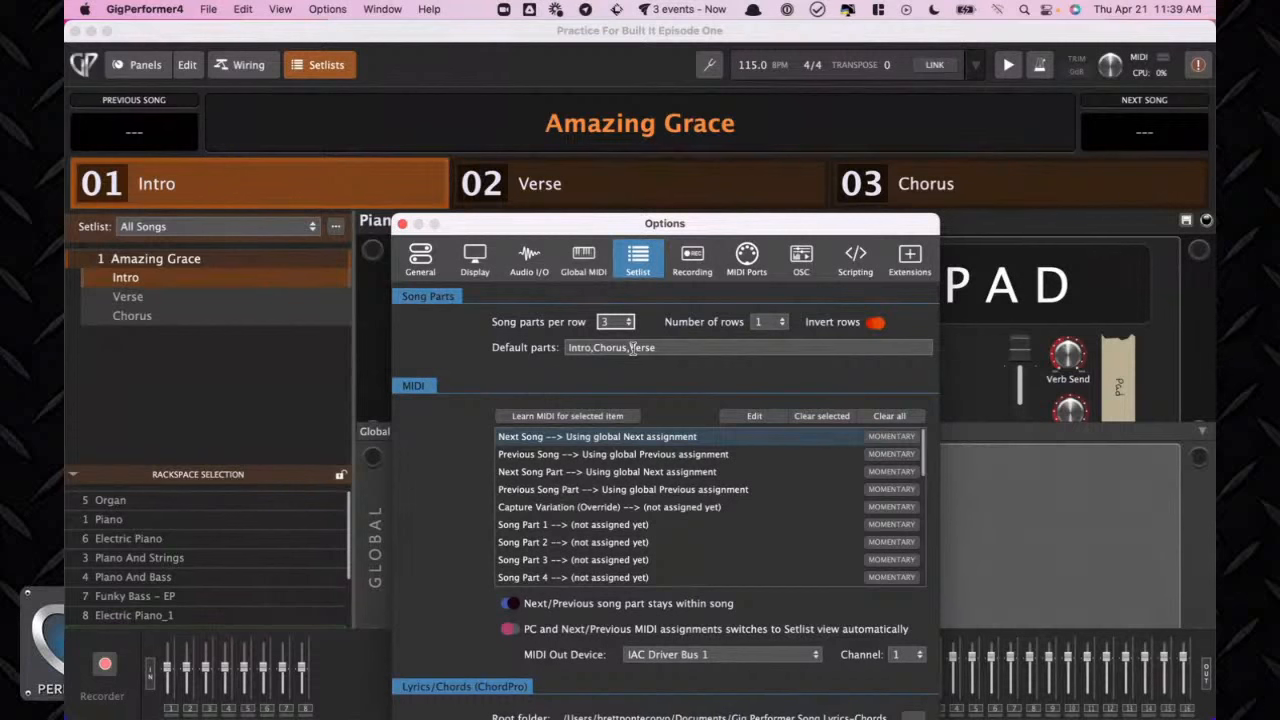
Try 2 rows of song parts and set the number of rows back to 1
click(781, 323)
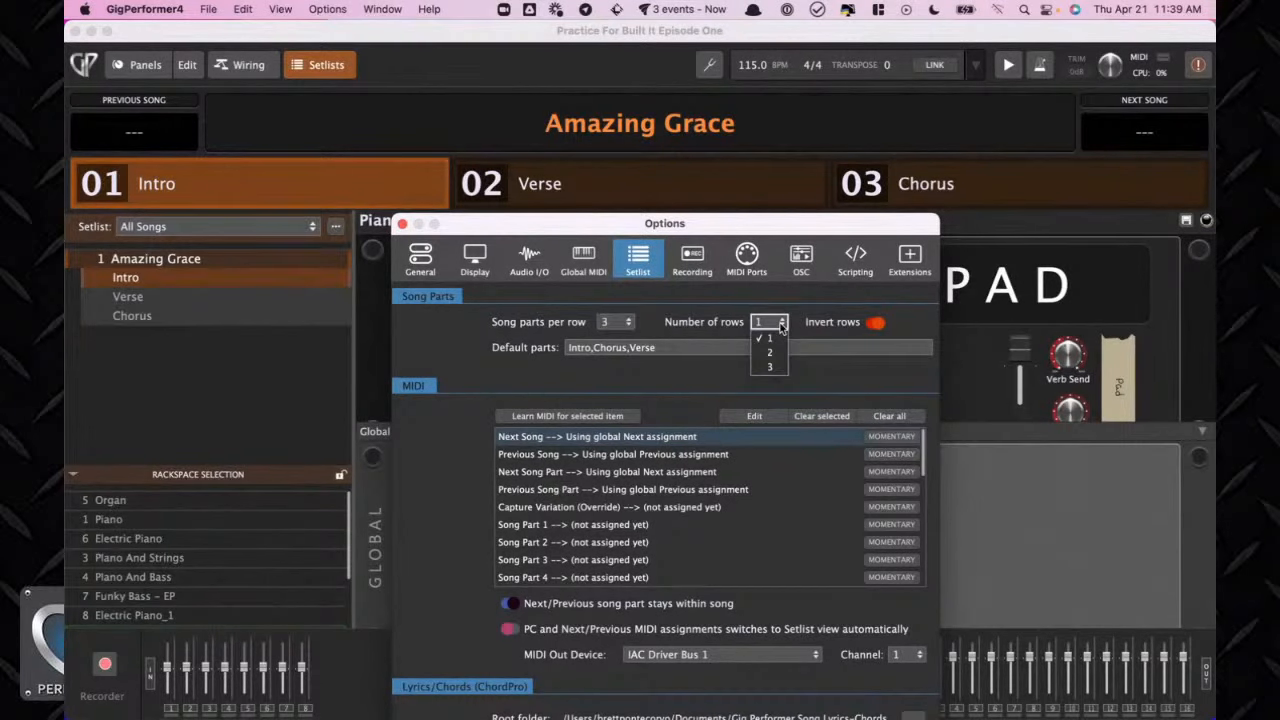
click(770, 354)
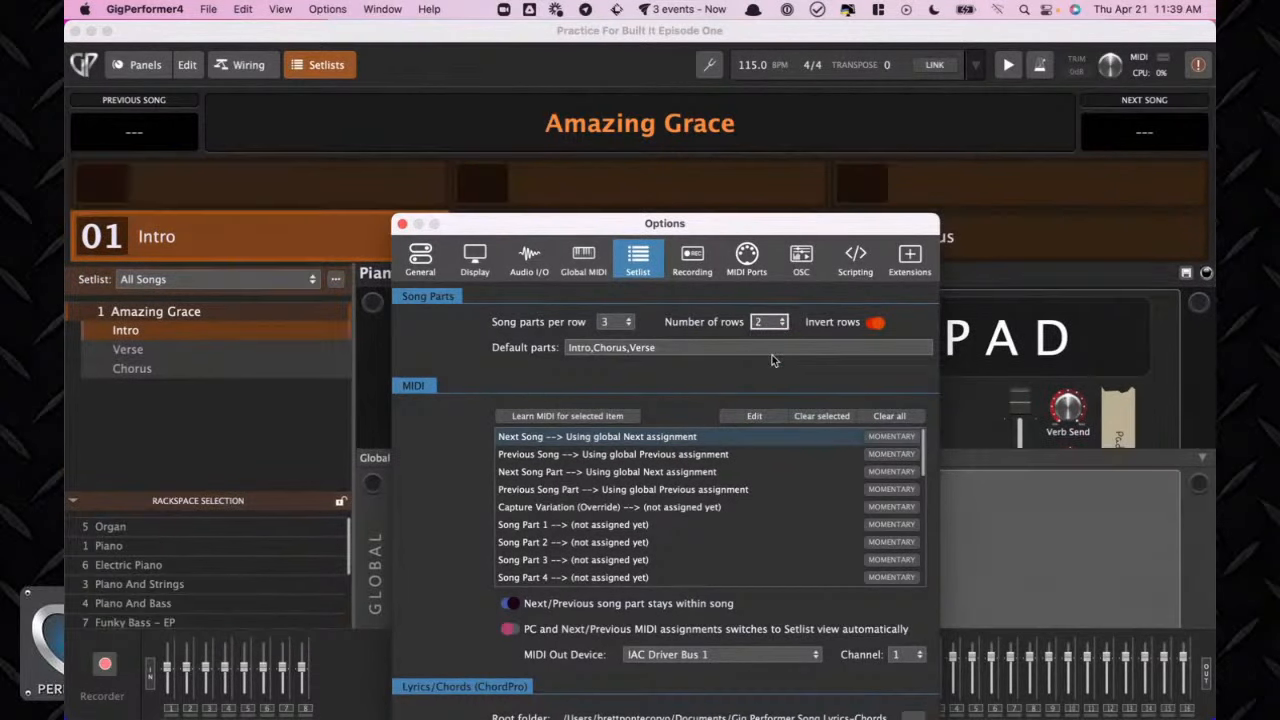
drag(678, 226, 712, 239)
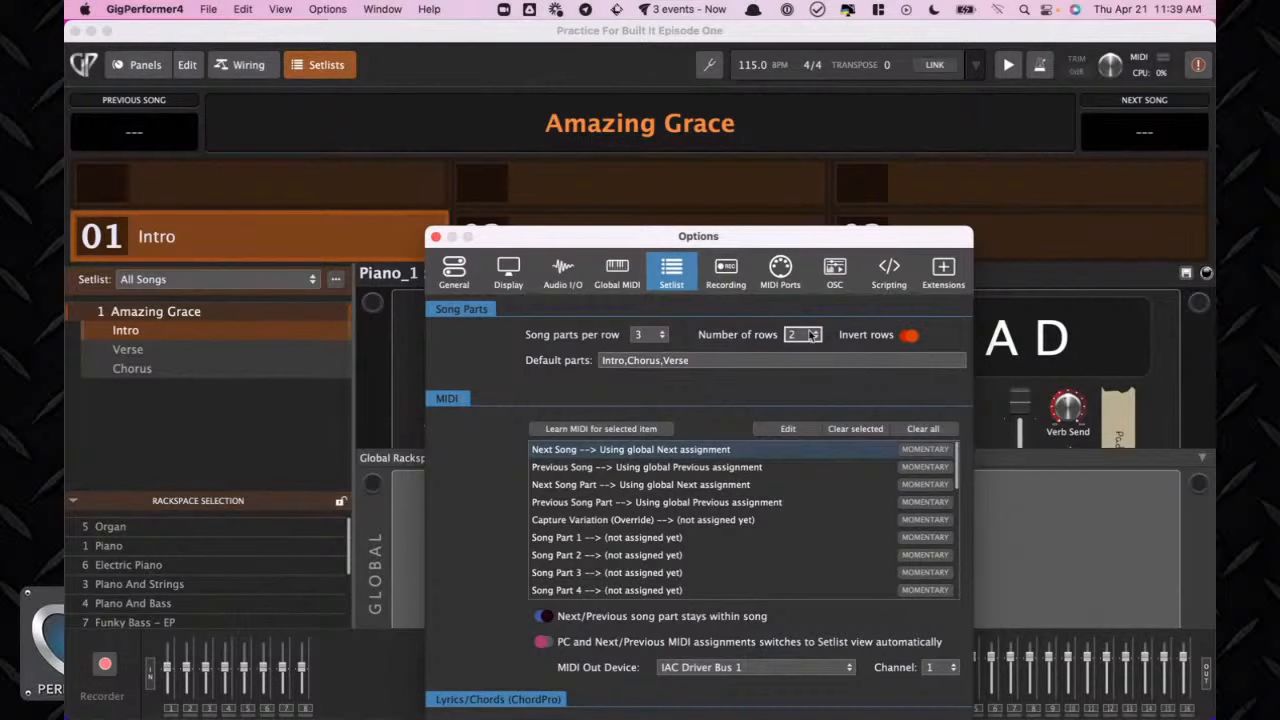
click(806, 337)
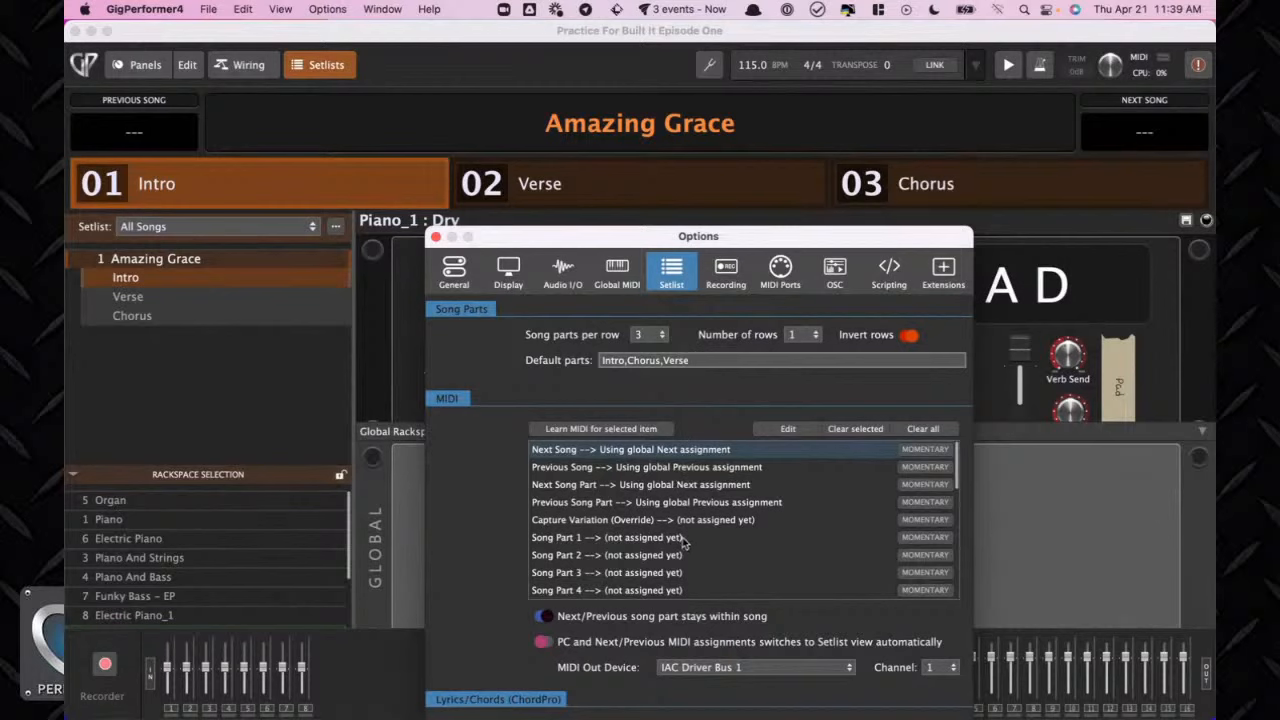
Review the song part MIDI assignments and default parts in the setlist options, and close the options dialog
scroll(700, 558, down, 4)
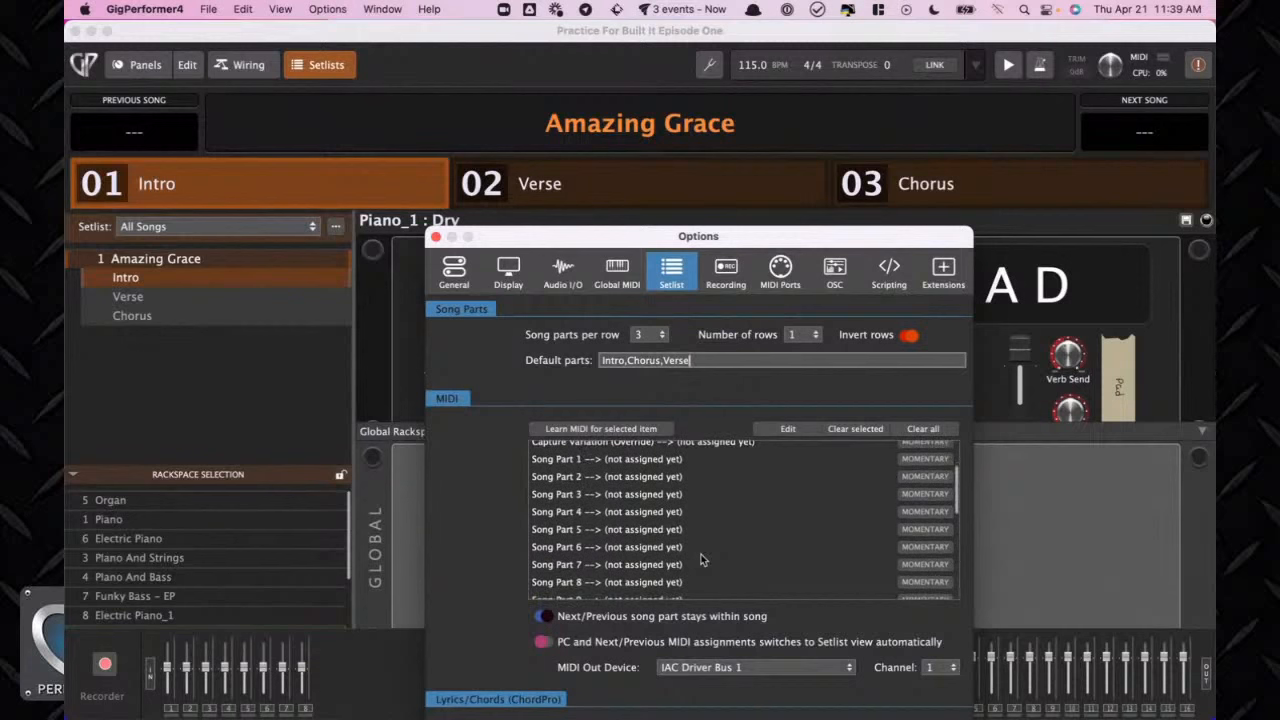
scroll(700, 560, up, 4)
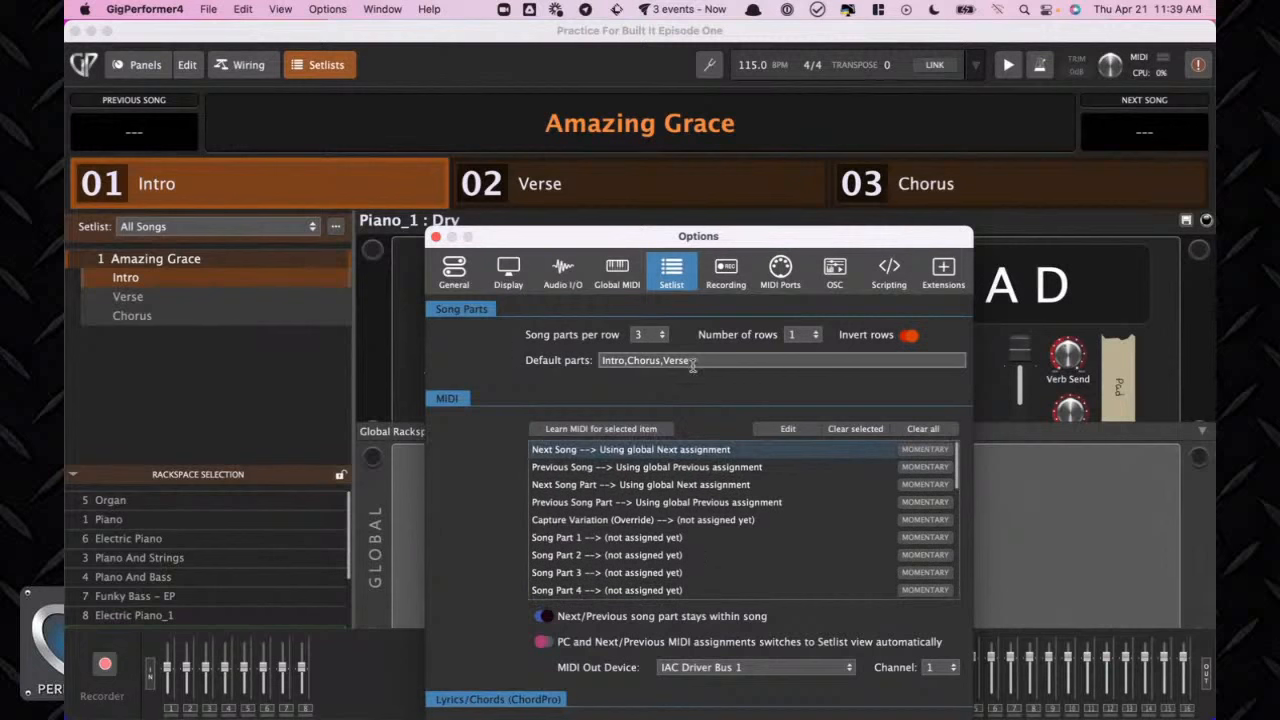
drag(720, 233, 723, 159)
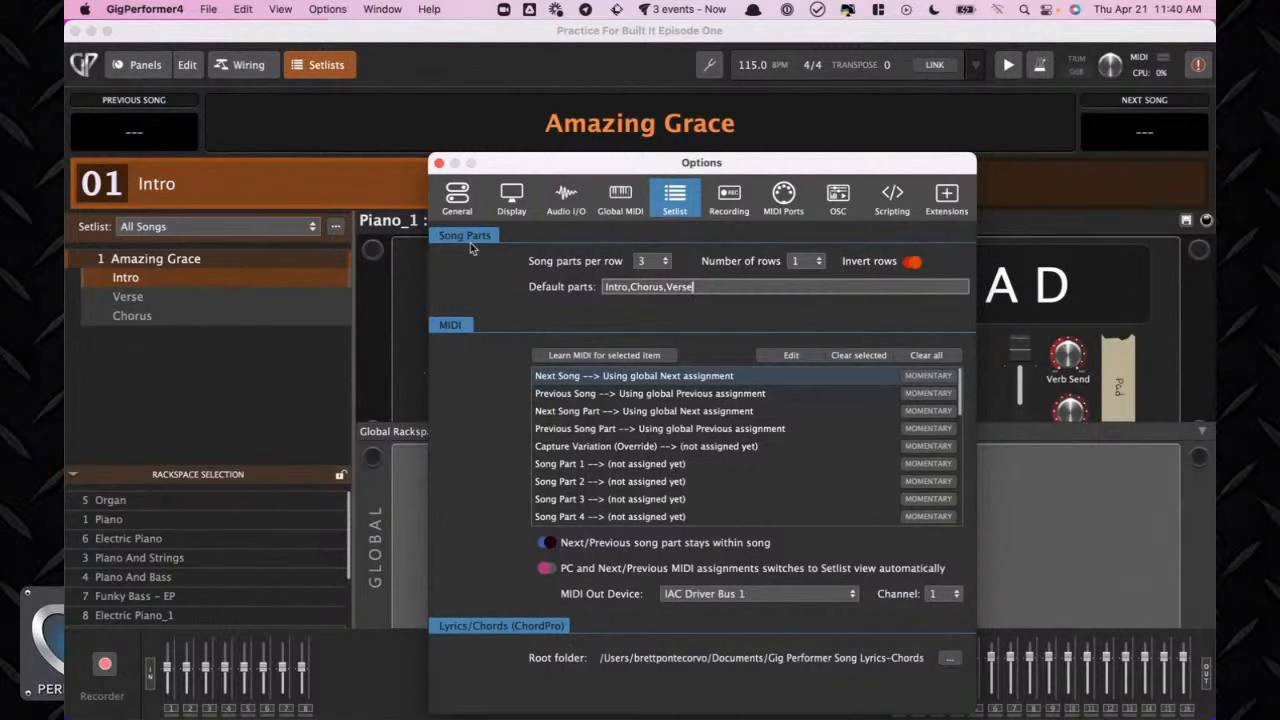
click(438, 164)
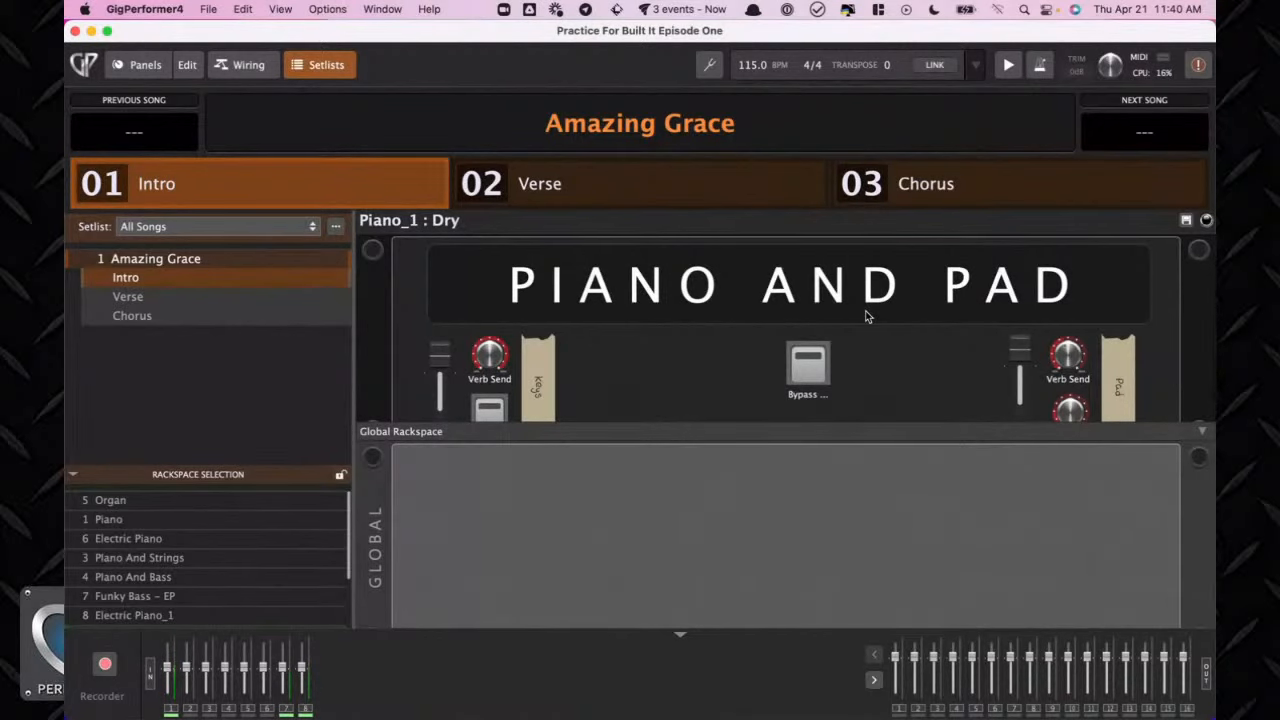
Look over the piano and pad panel and the empty global rackspace panel in the setlist view
scroll(867, 317, down, 3)
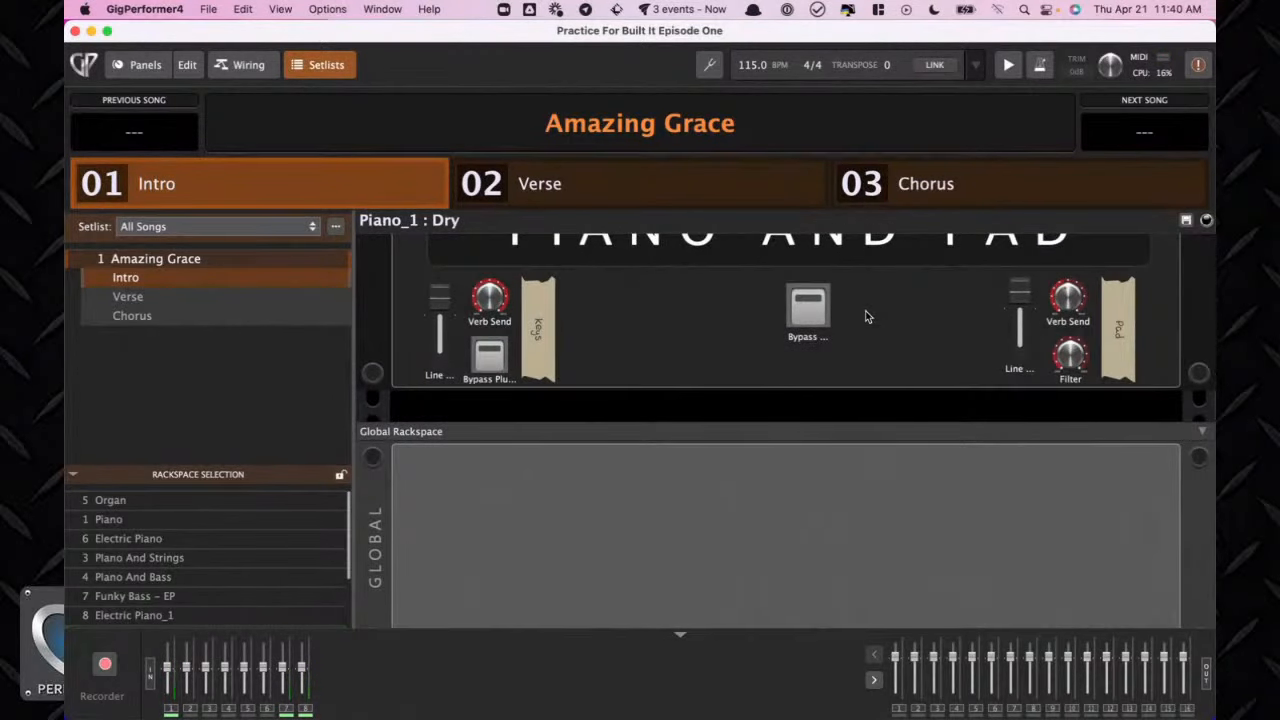
scroll(737, 558, down, 3)
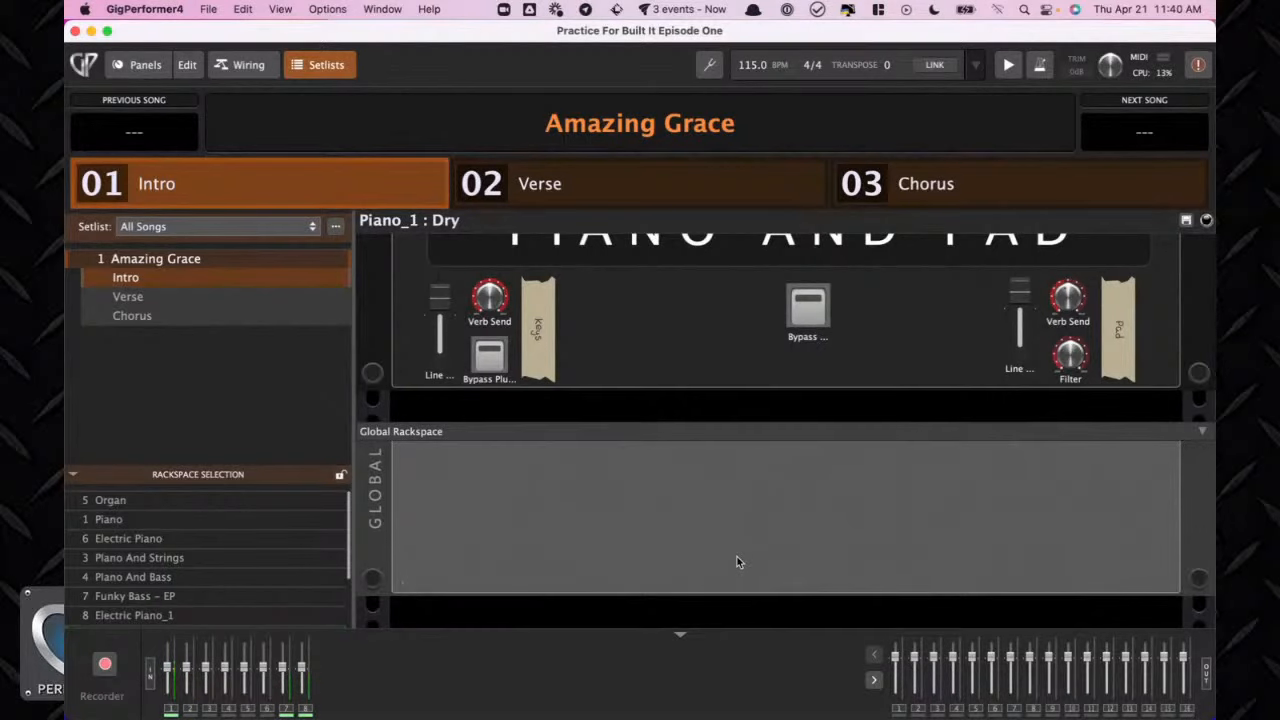
scroll(737, 558, up, 3)
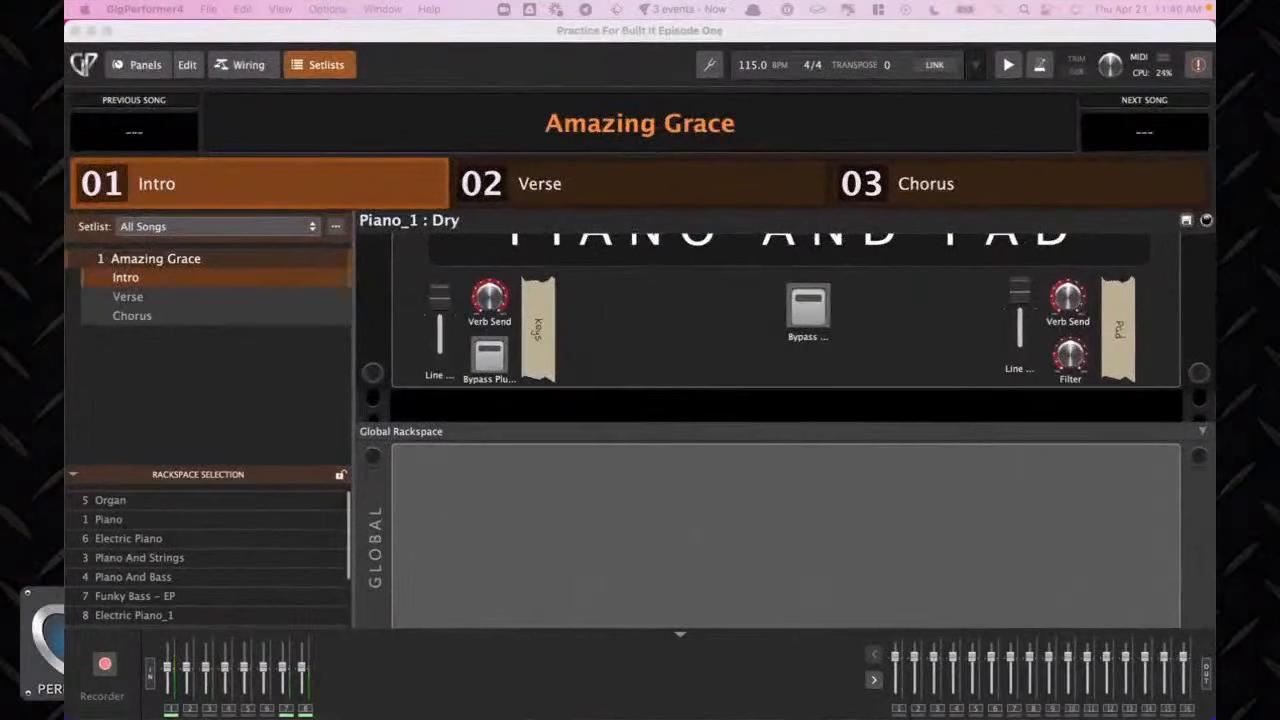
Open the global rackspace's wiring and remove its System Actions block
click(144, 66)
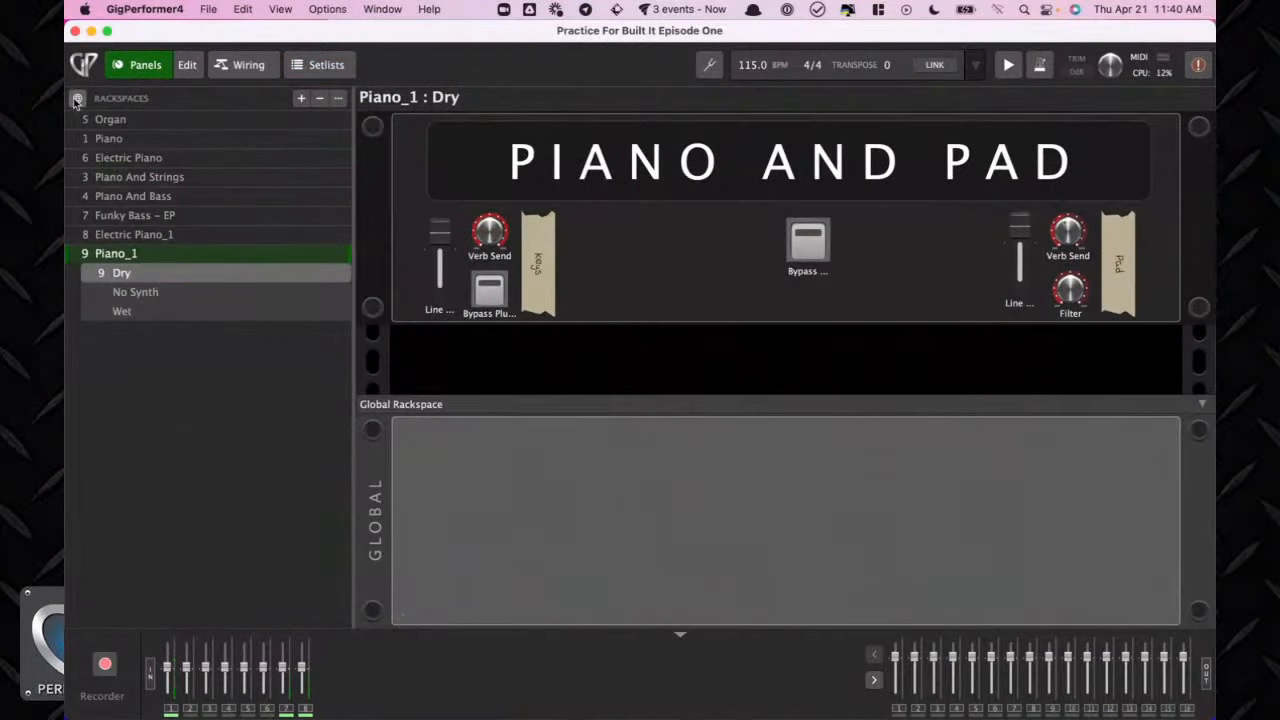
click(76, 99)
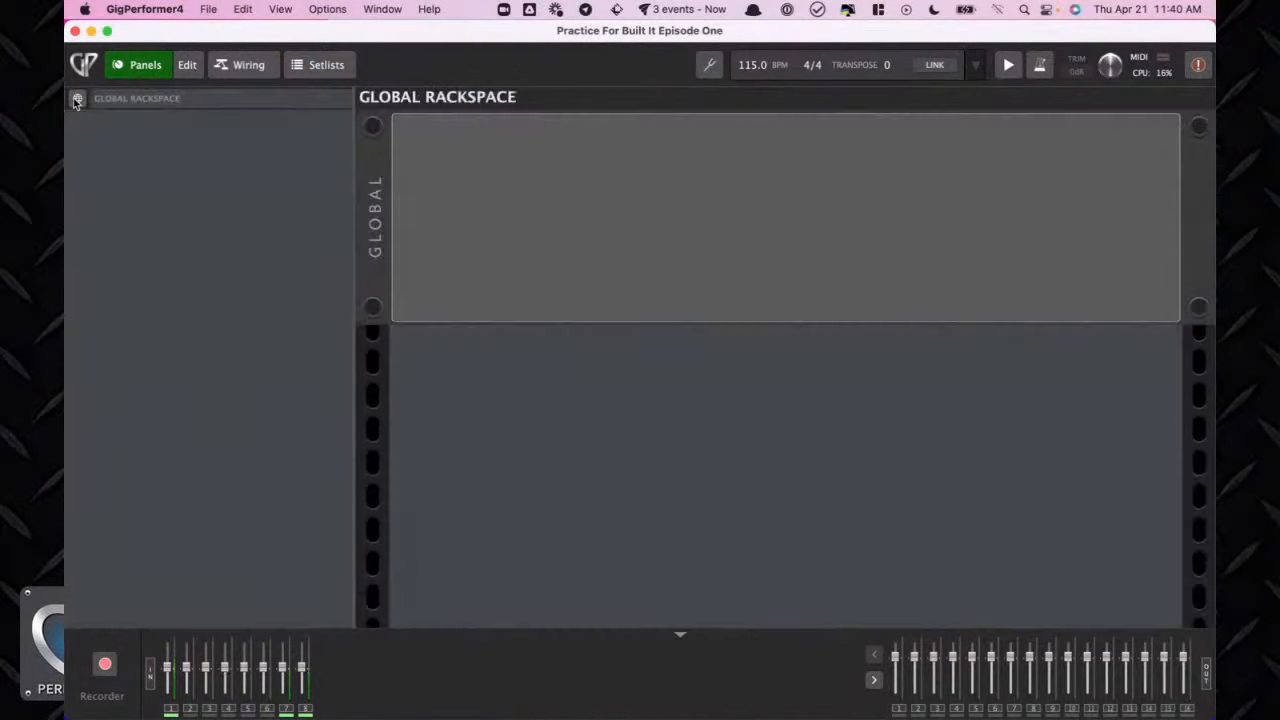
click(252, 68)
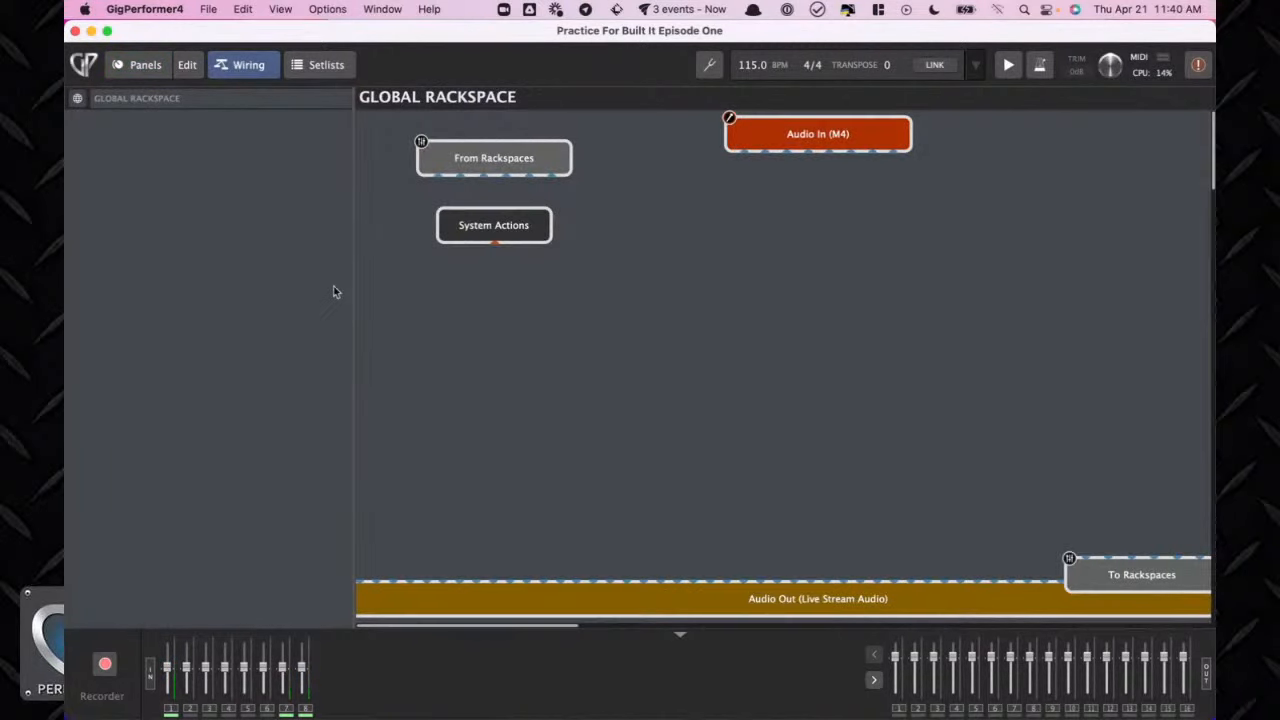
drag(498, 228, 589, 294)
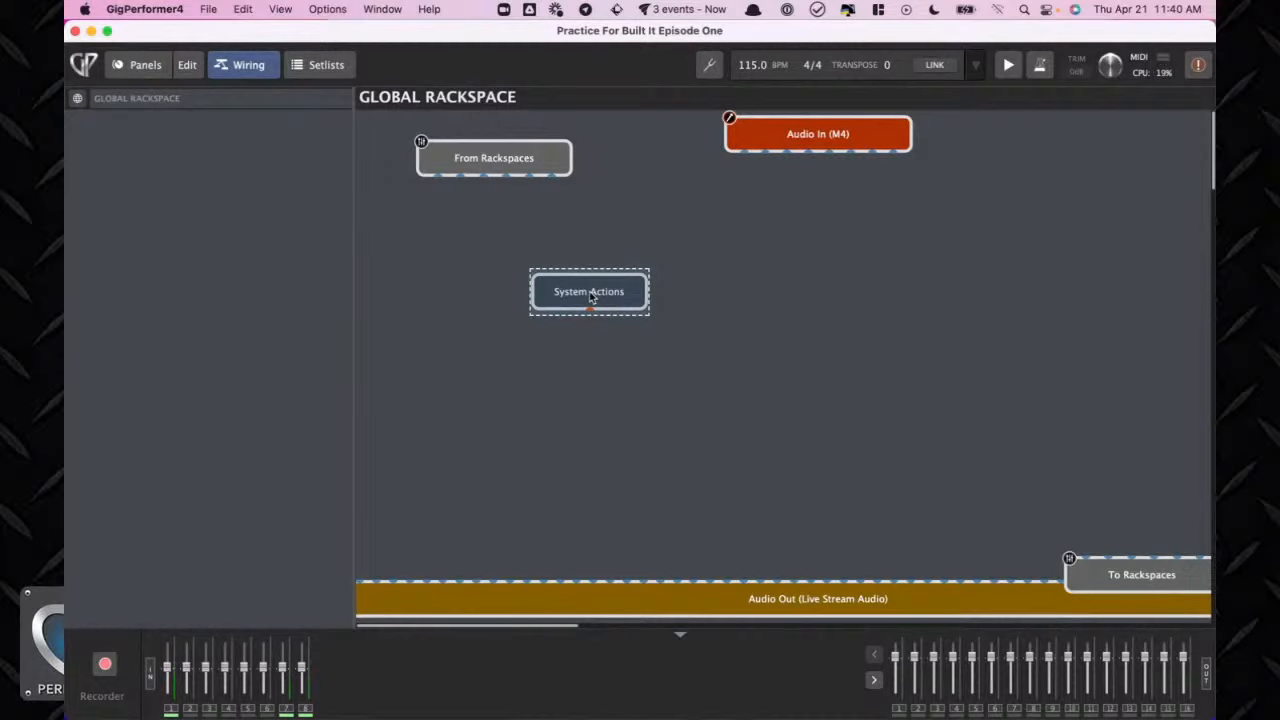
key(Delete)
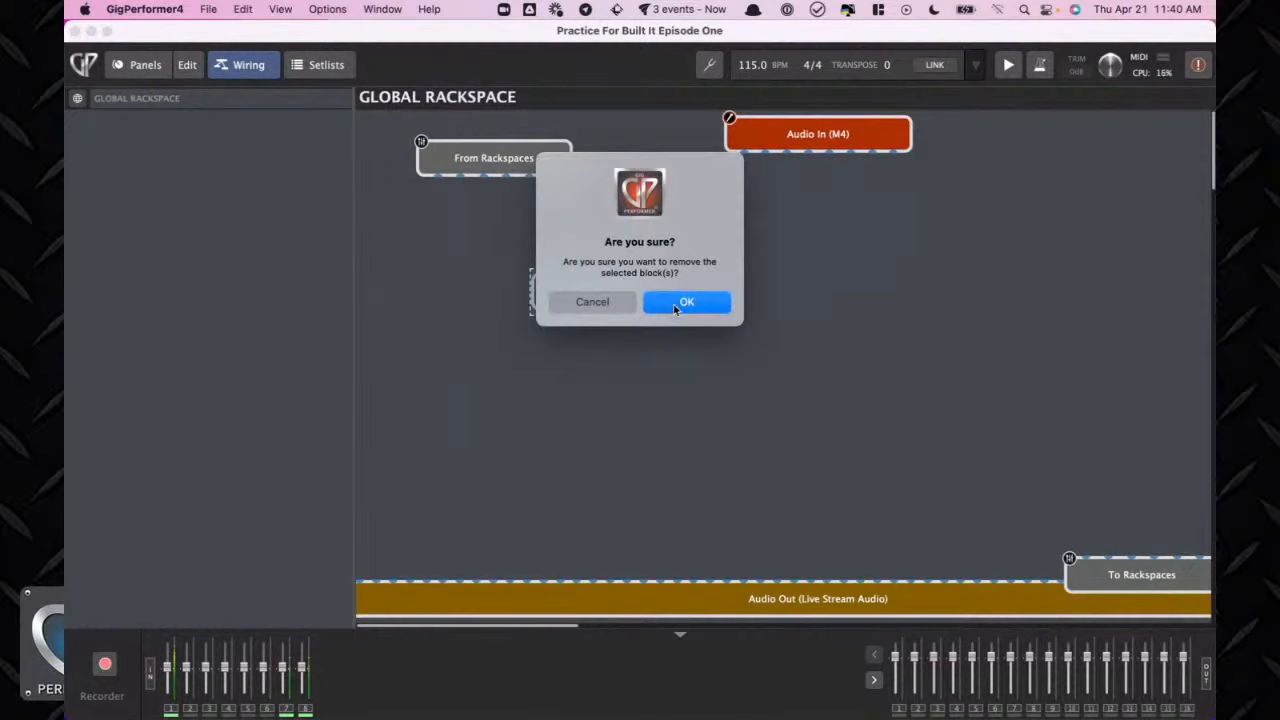
click(675, 303)
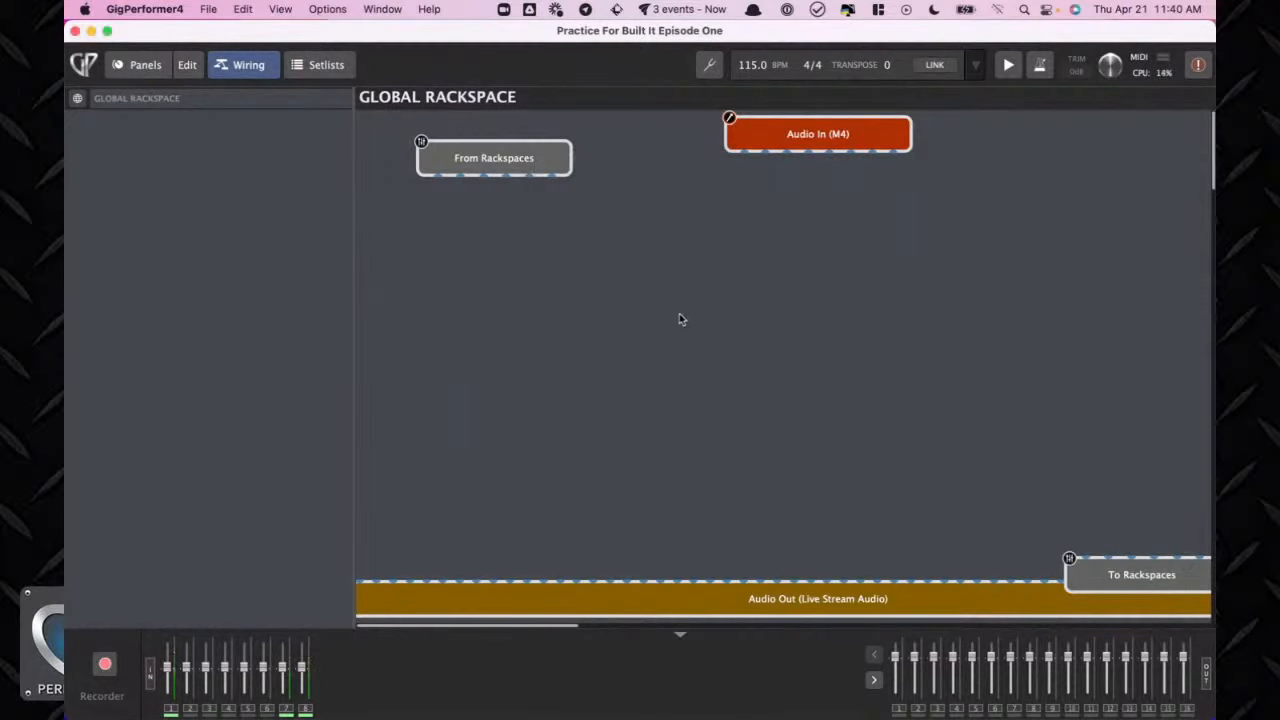
Add a System Actions block to the global rackspace wiring and place it between and below the From Rackspaces and Audio In blocks
right_click(684, 206)
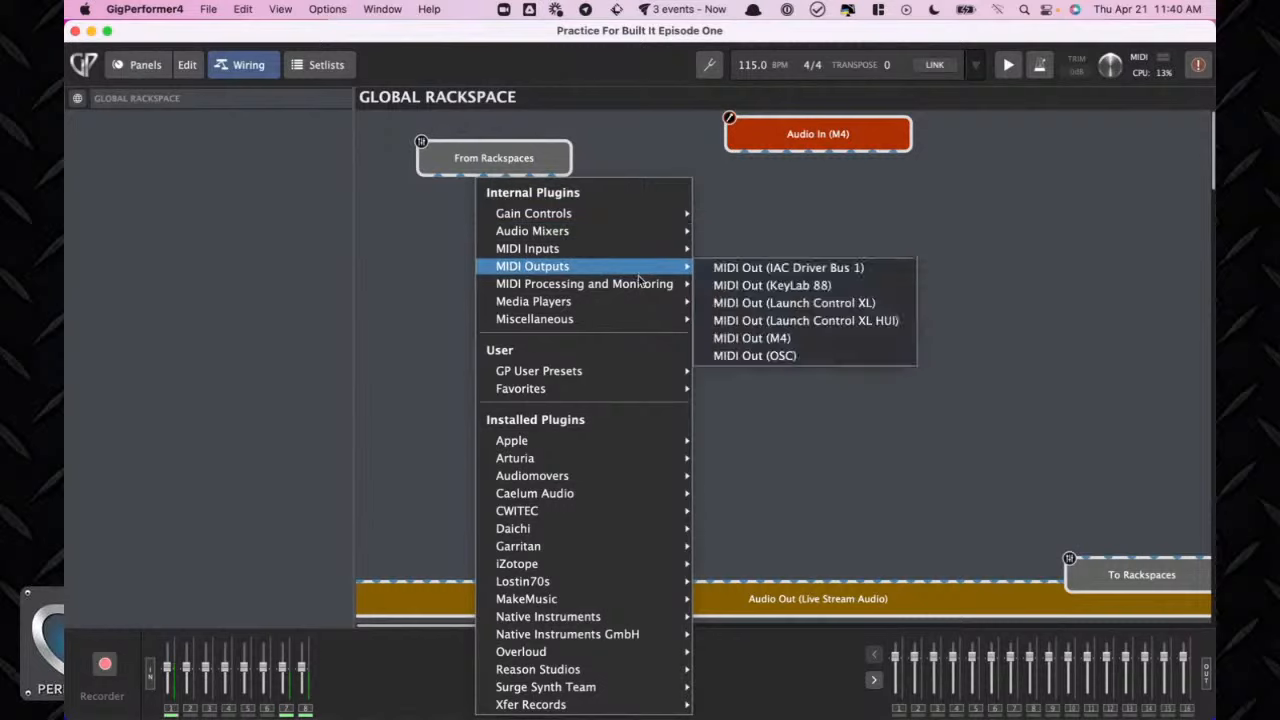
mouse_move(647, 321)
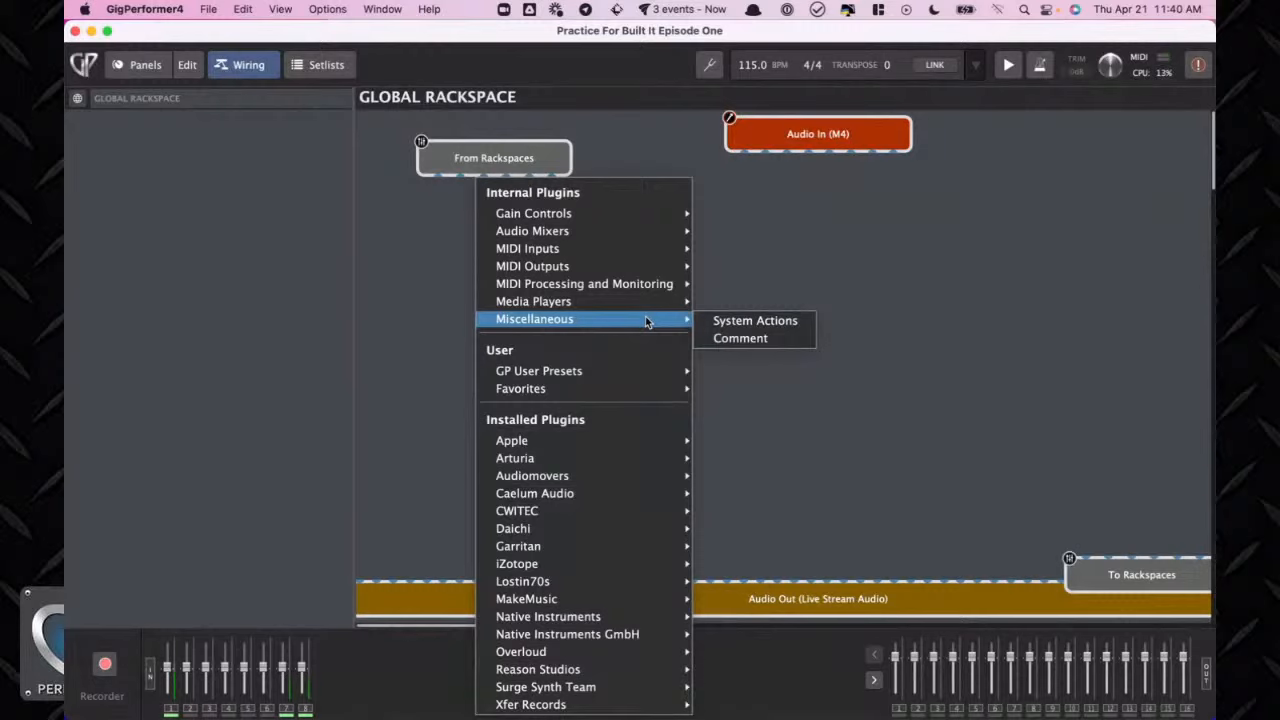
click(736, 323)
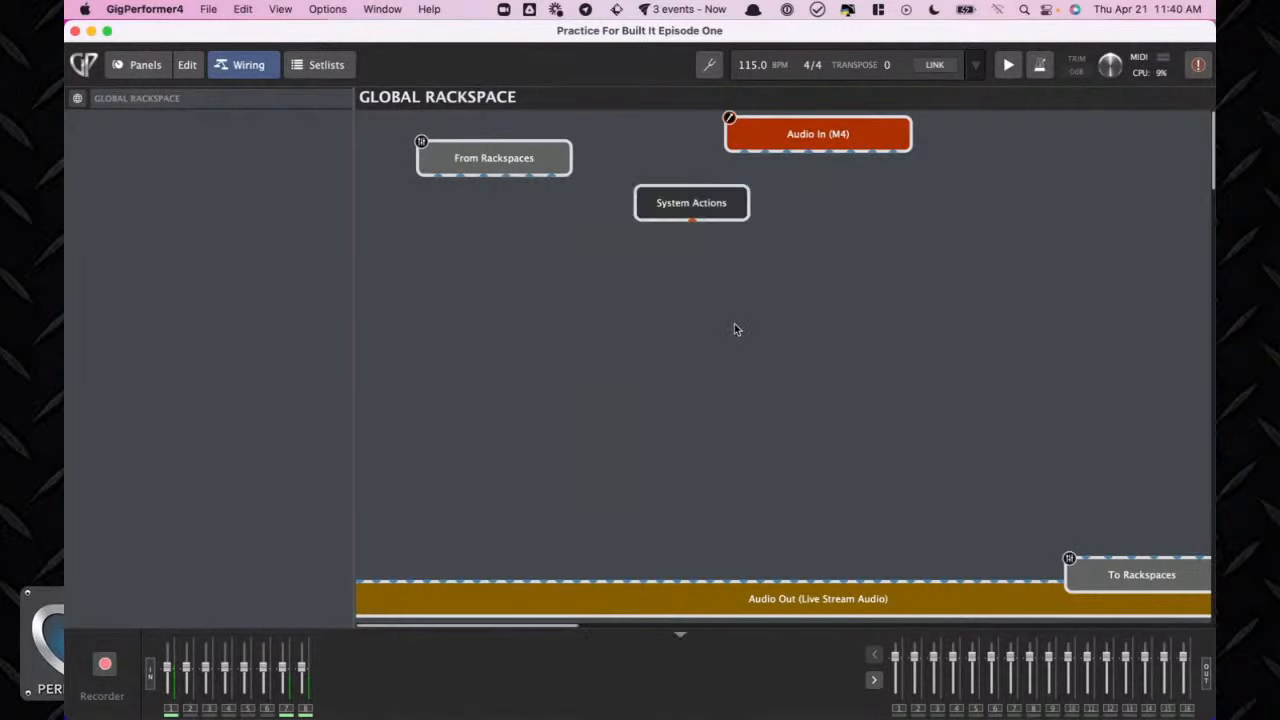
drag(711, 219, 670, 263)
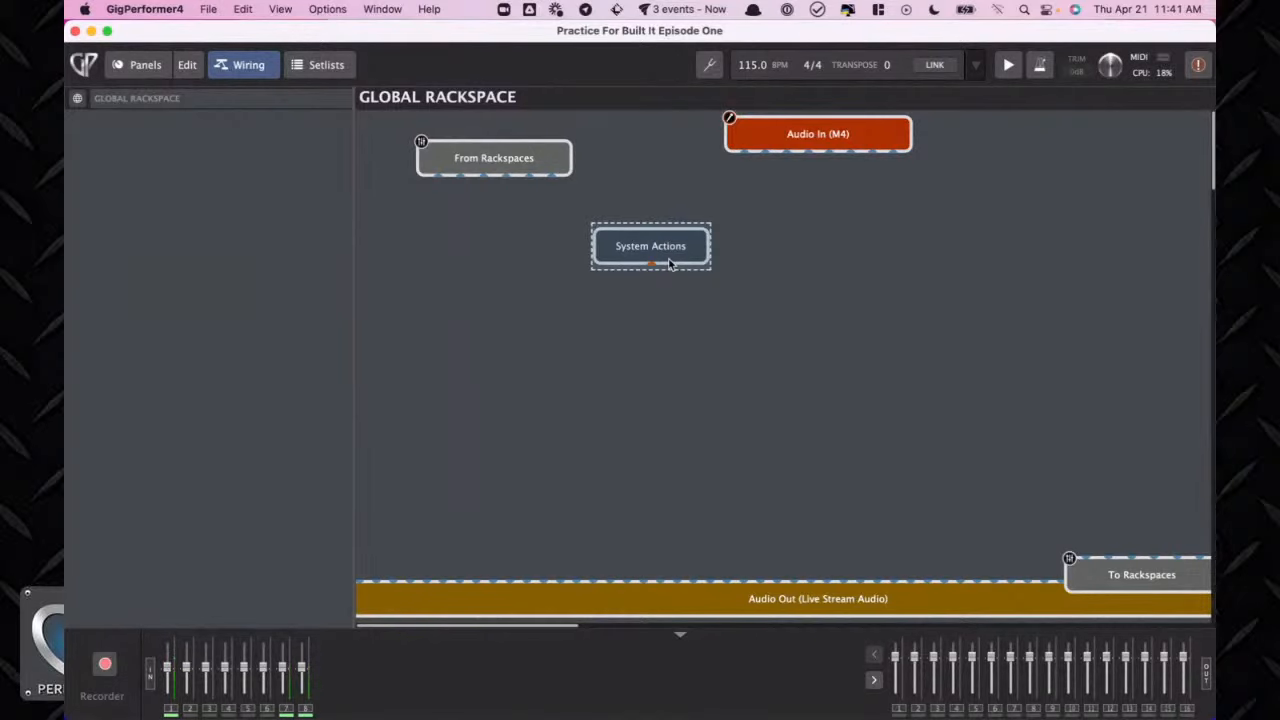
Edit the global rackspace panel and place an LED Button Green and a Toggle Switch side by side in its lower-left corner
click(140, 65)
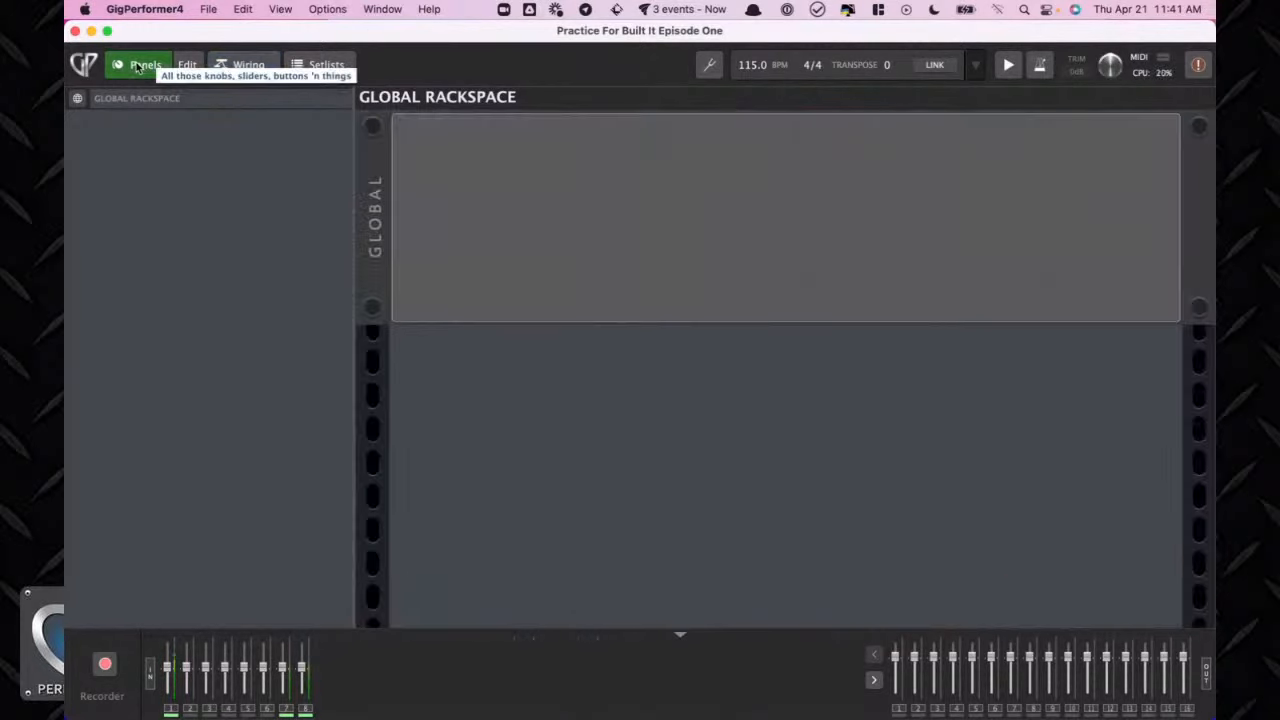
click(187, 65)
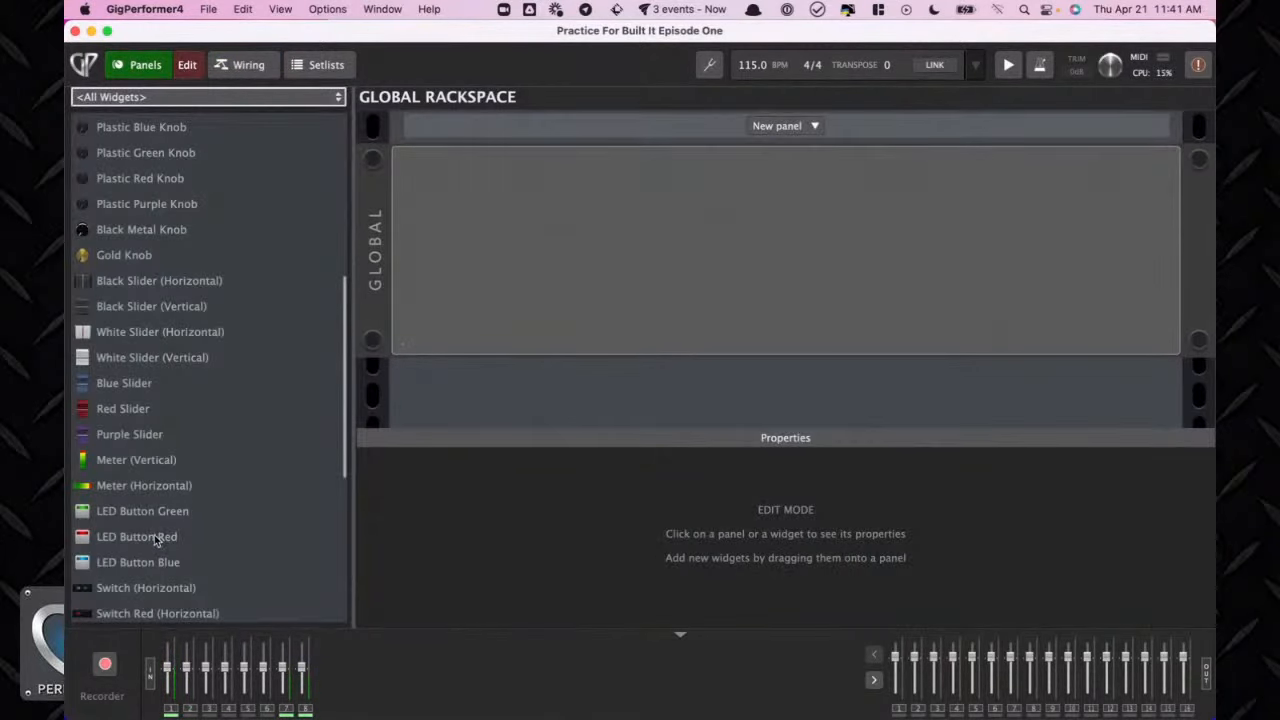
drag(145, 511, 426, 330)
scroll(228, 483, down, 3)
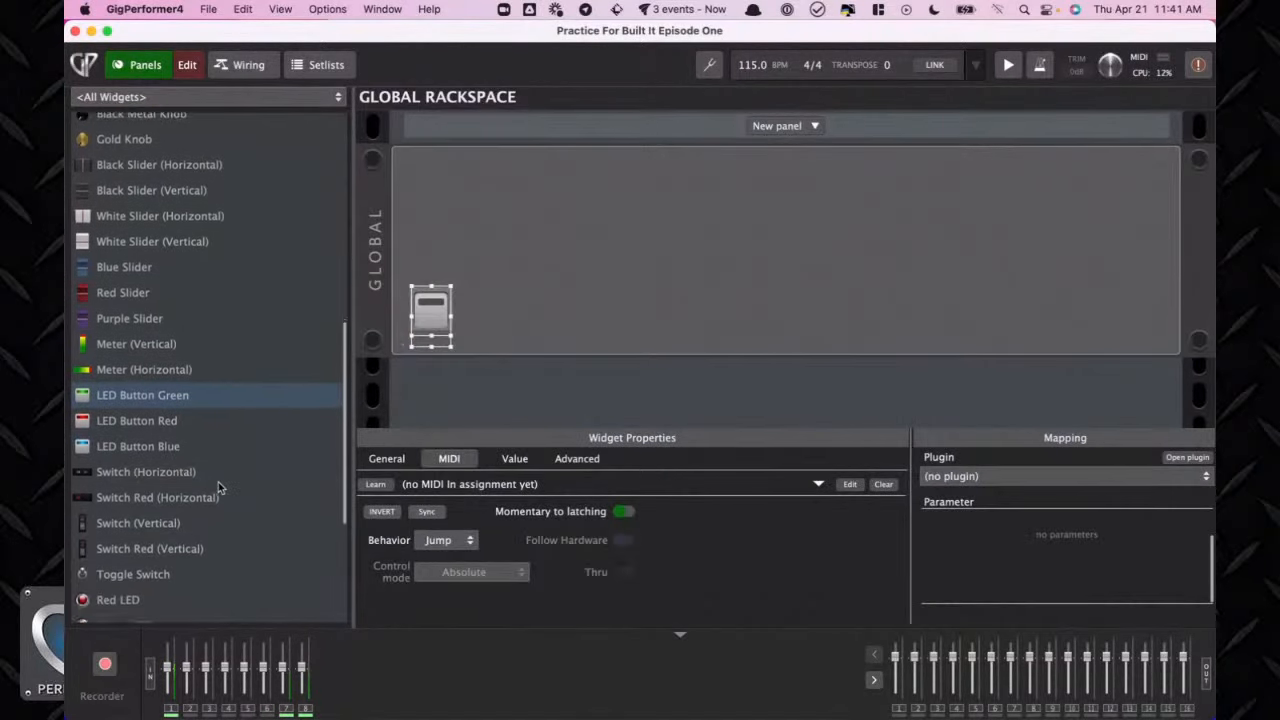
drag(150, 513, 488, 325)
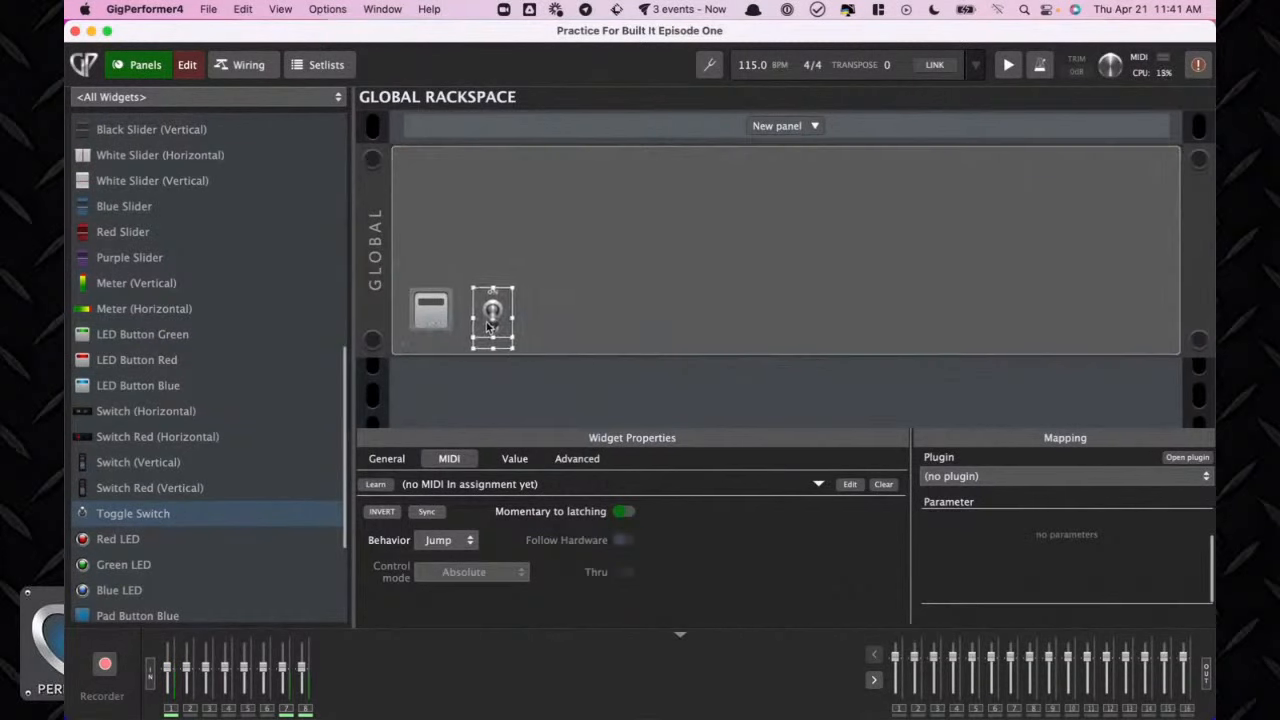
shift+click(435, 322)
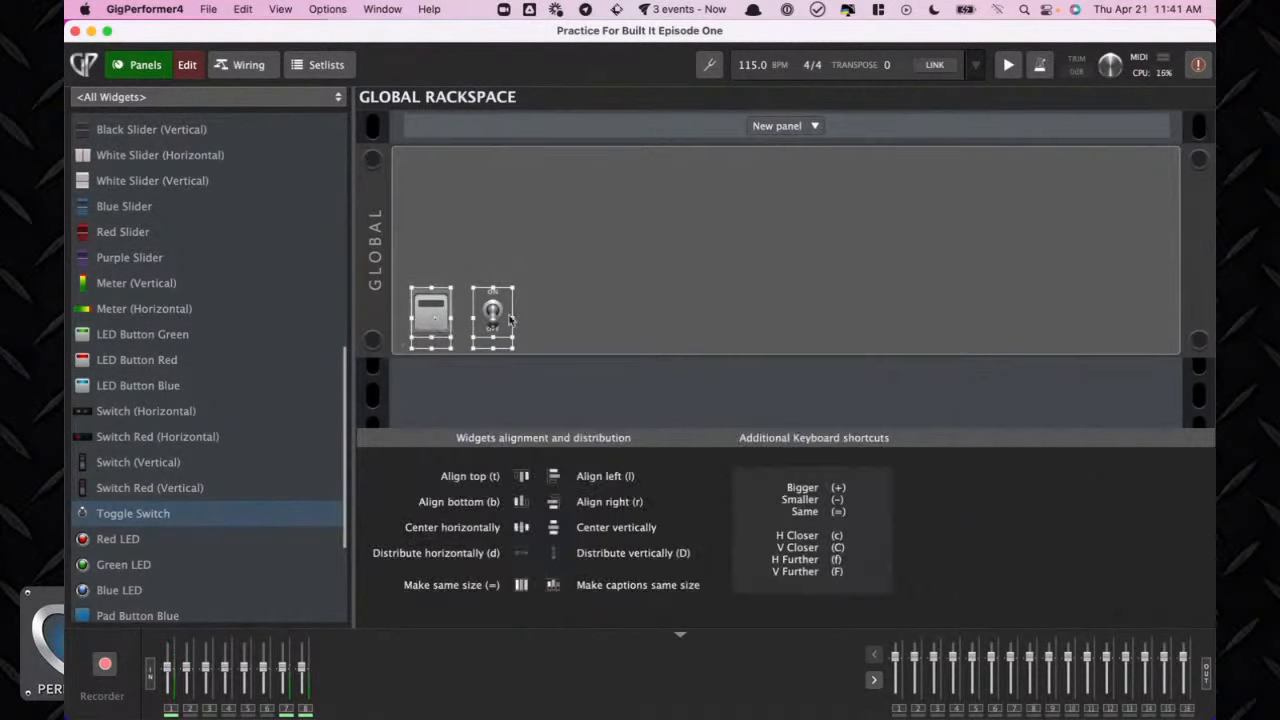
click(563, 322)
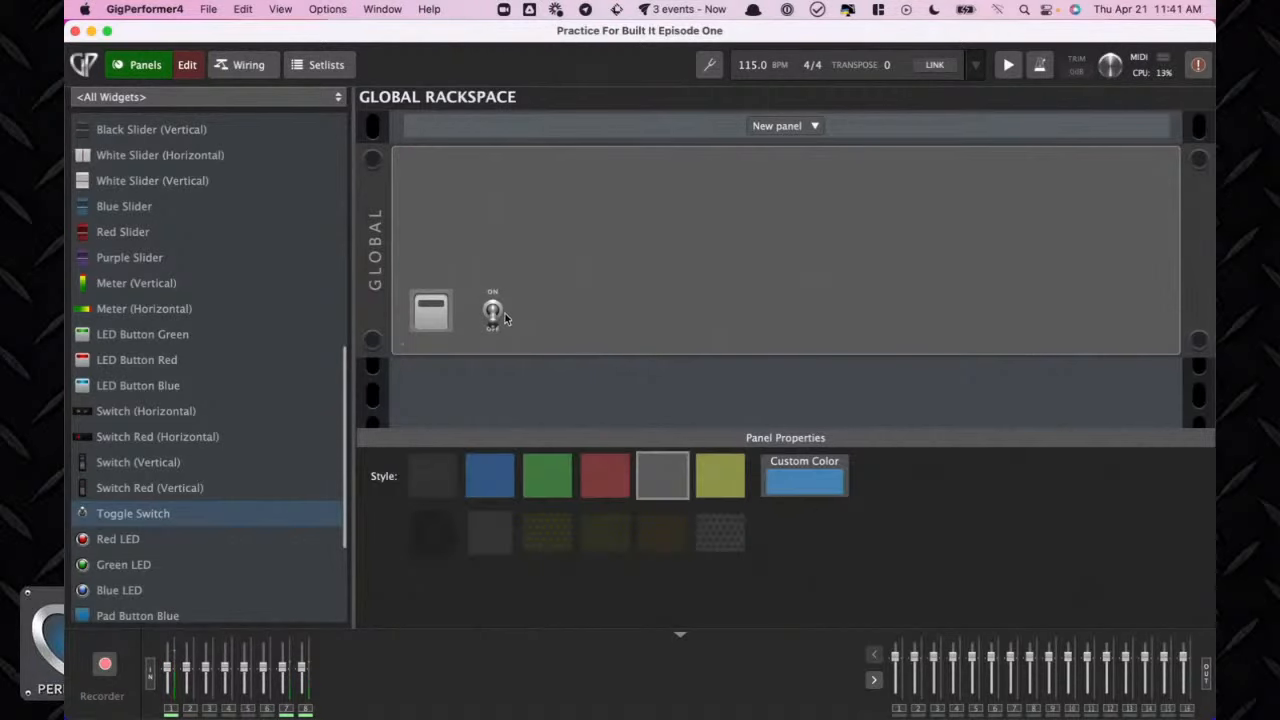
Map the LED button to the PlayStop parameter of System Actions
click(440, 322)
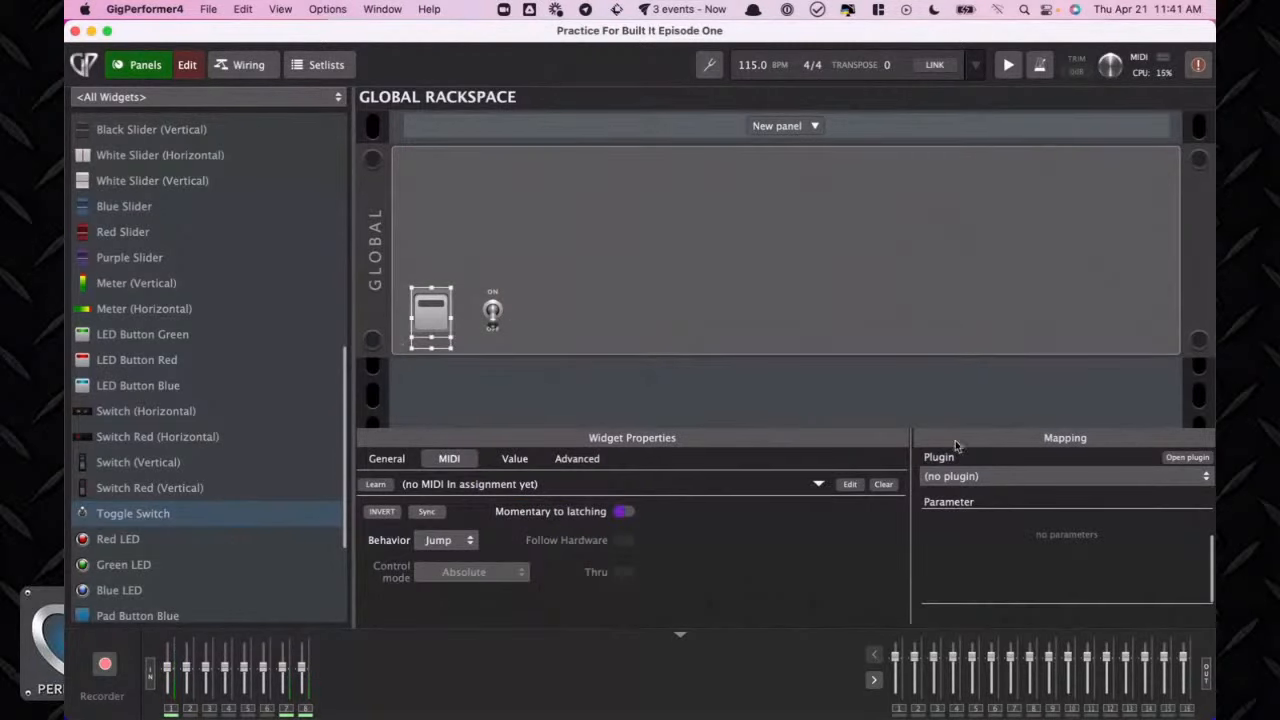
click(989, 477)
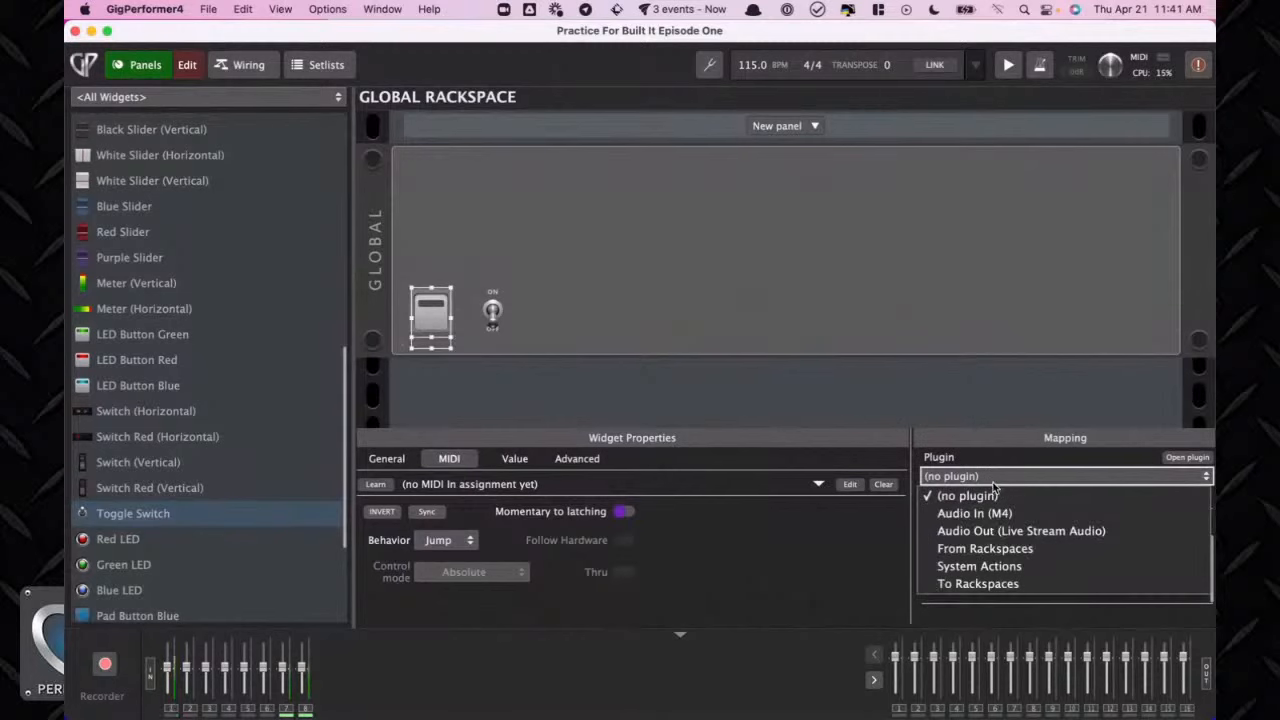
click(1012, 566)
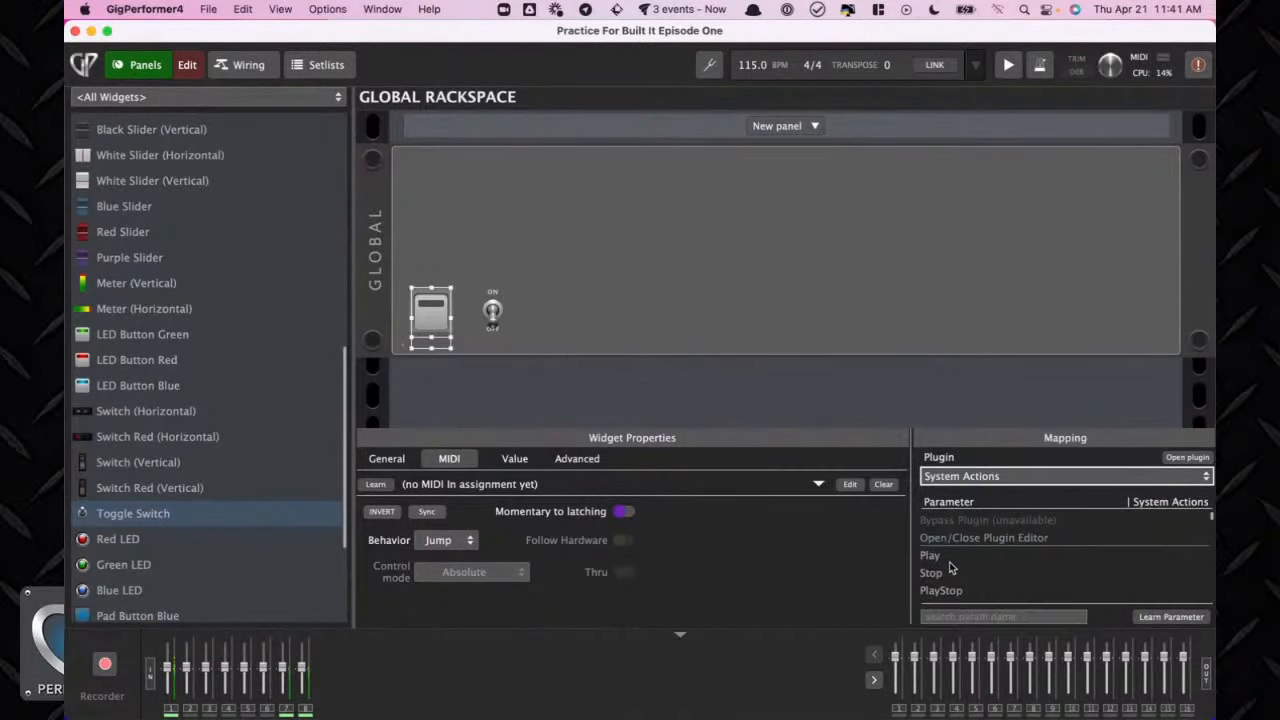
scroll(955, 575, down, 1)
click(957, 578)
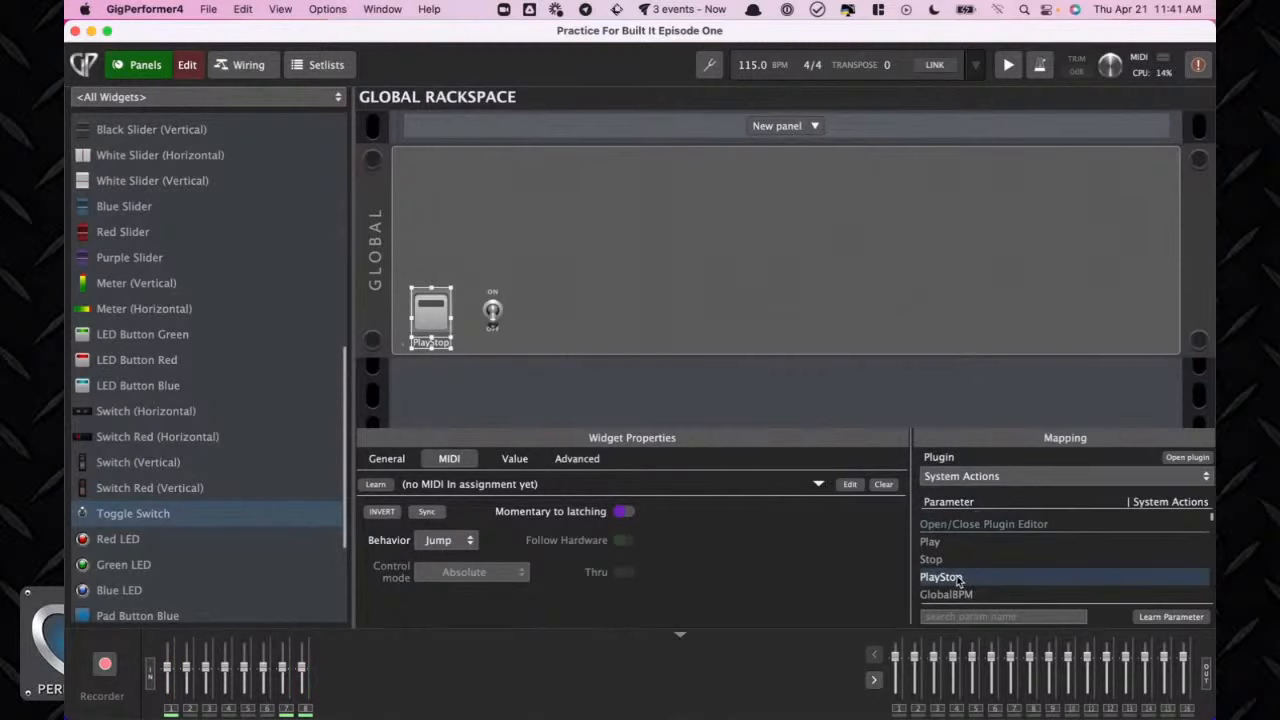
Move the toggle switch slightly closer to the LED button and map it to the Metronome parameter of System Actions
click(493, 316)
drag(493, 316, 487, 316)
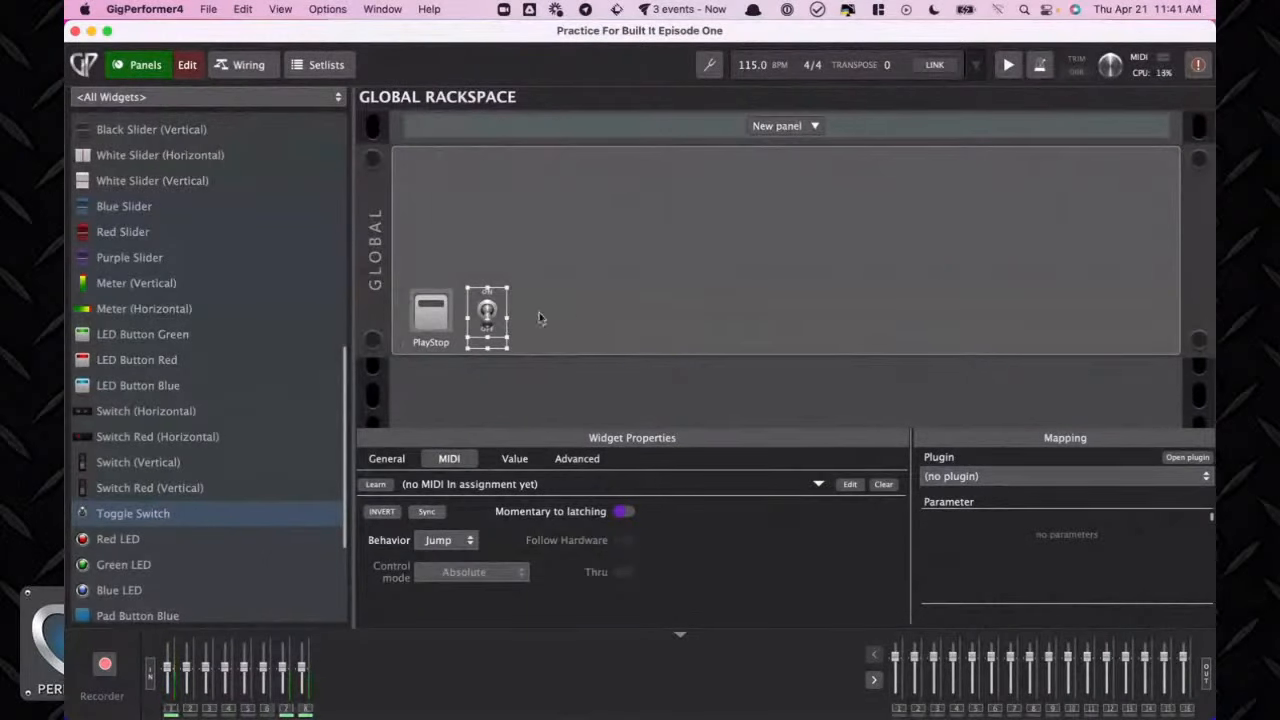
click(1064, 476)
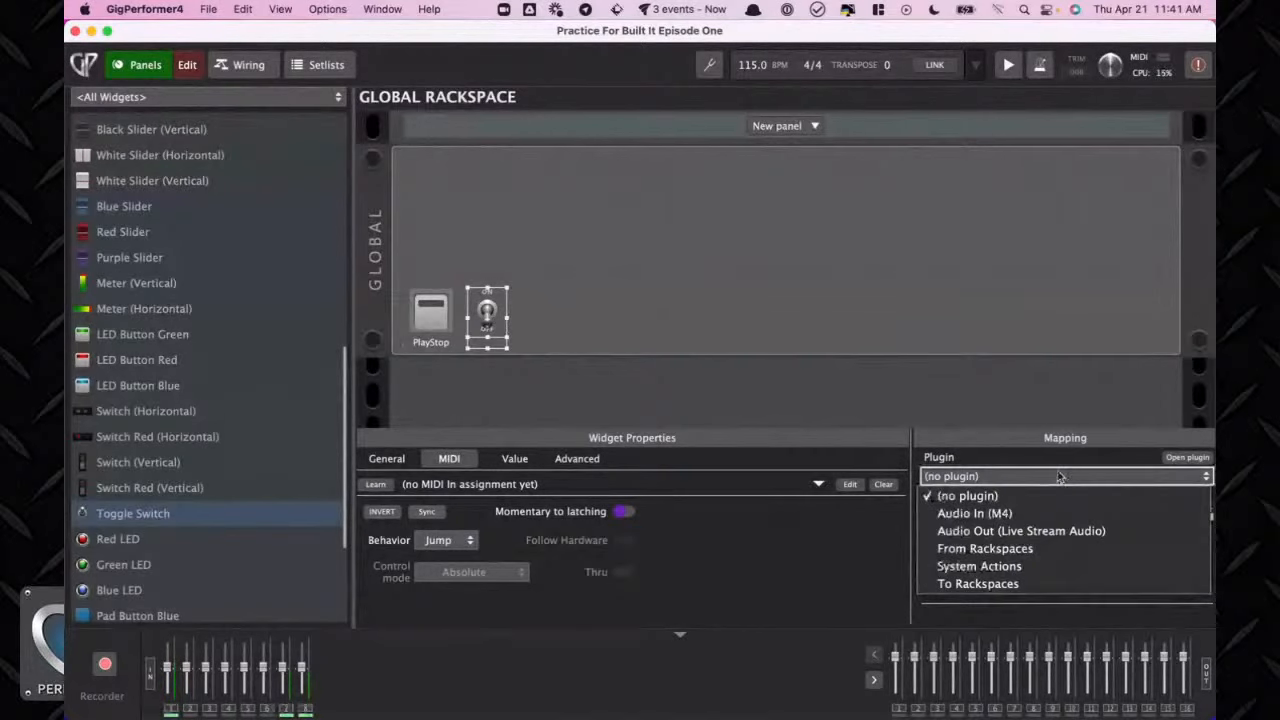
click(1016, 567)
click(1000, 617)
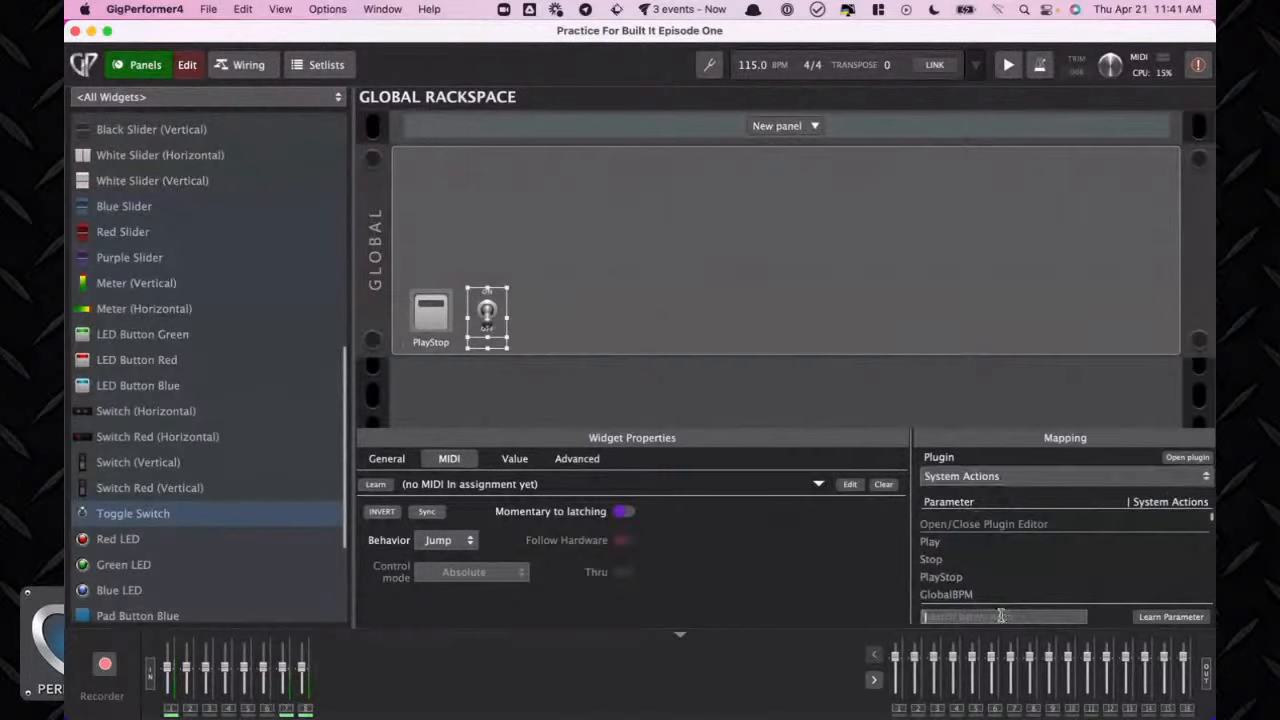
text(metro)
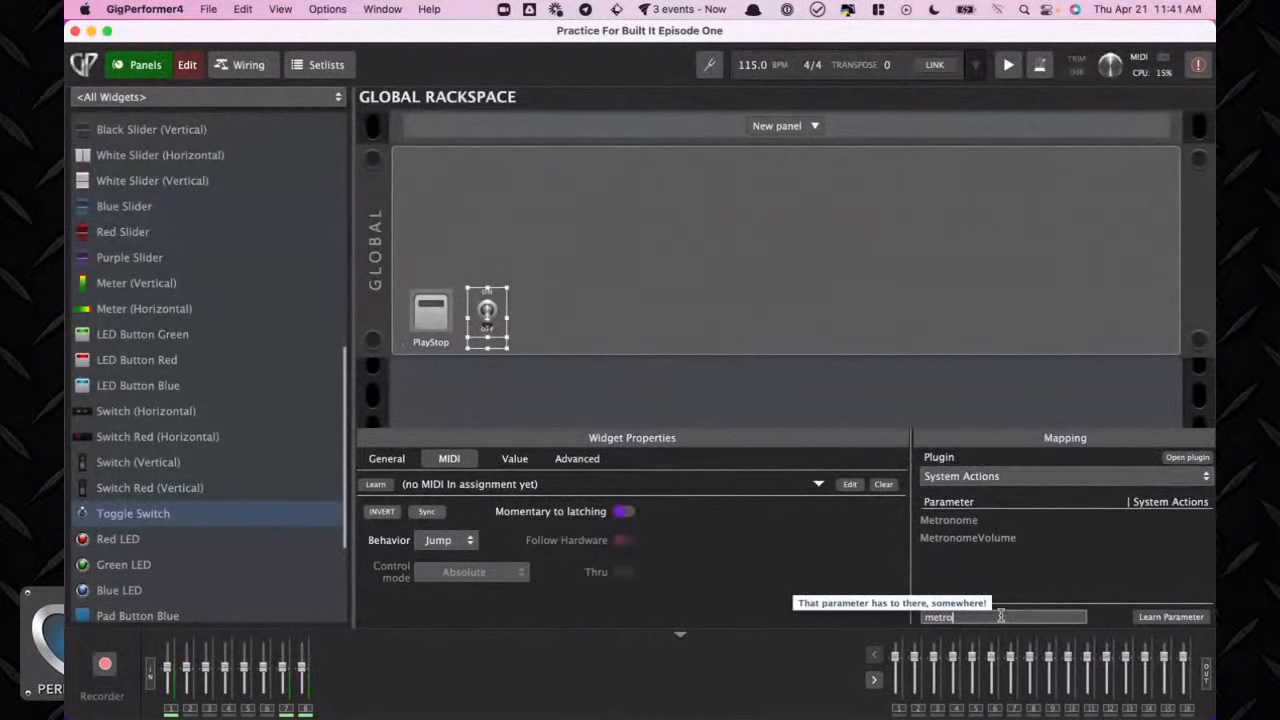
click(1003, 518)
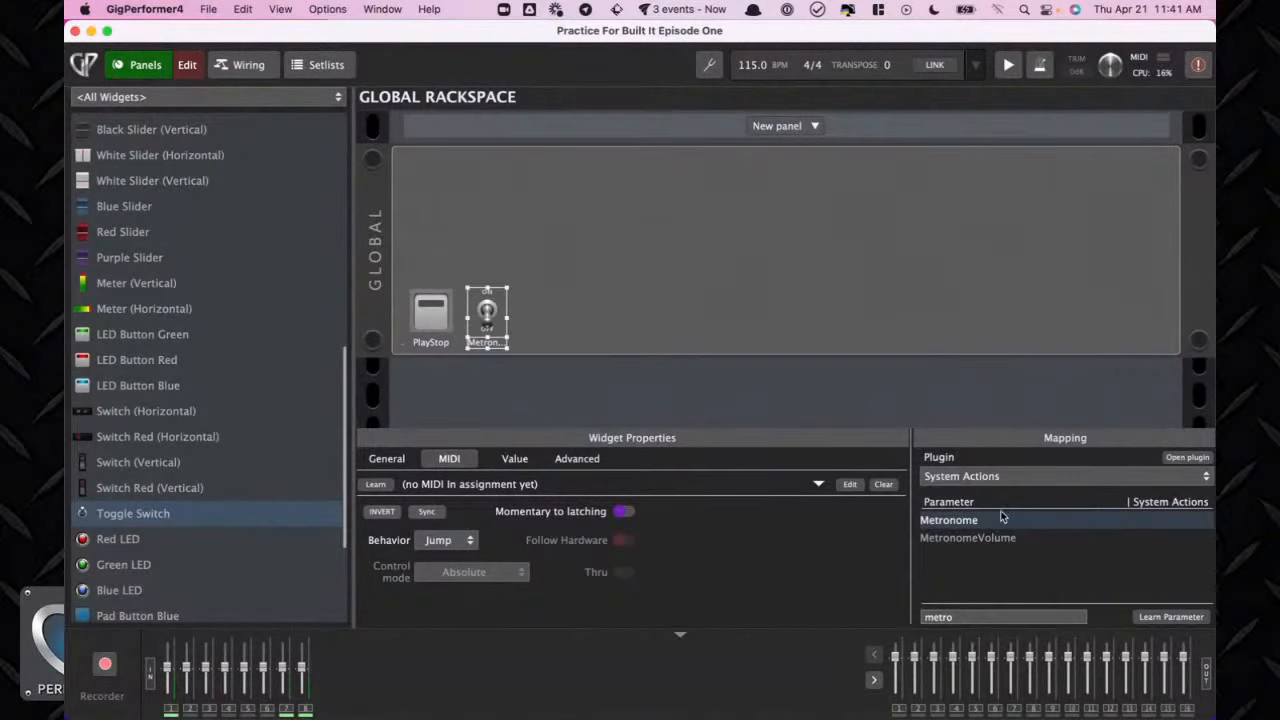
Leave panel editing, return to the setlist view and start playback with the global rackspace's PlayStop button
click(186, 66)
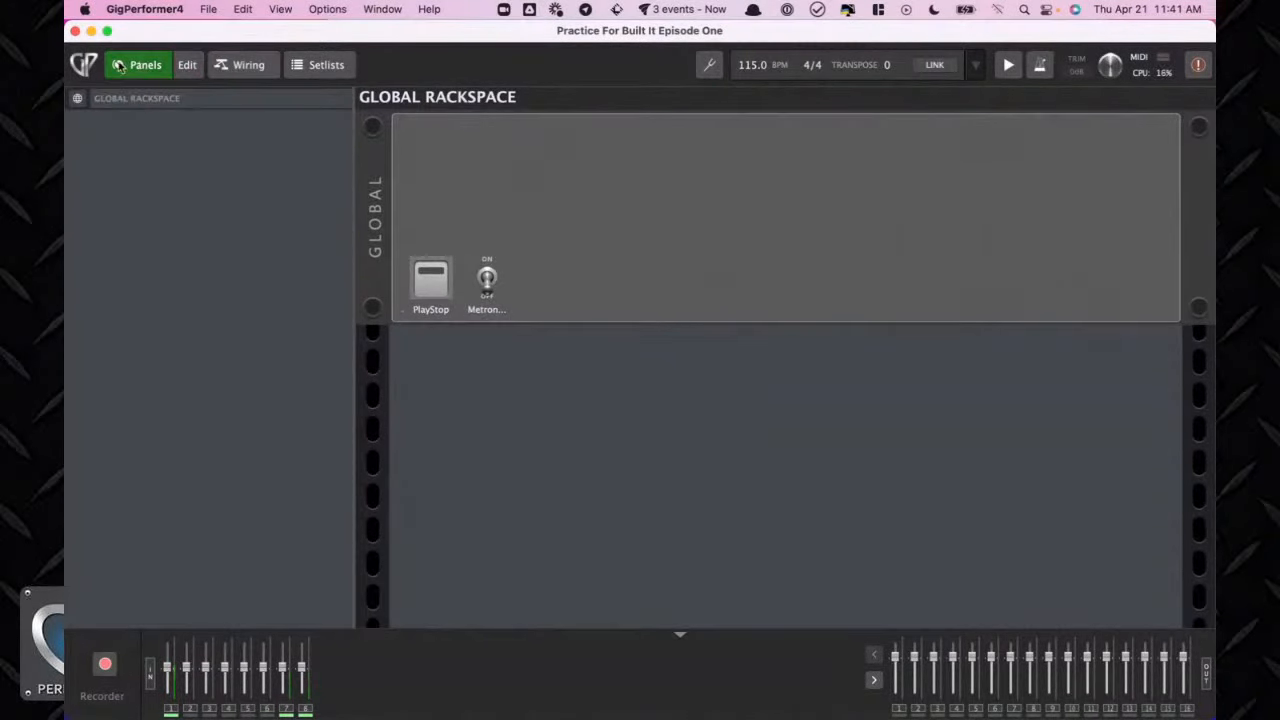
click(326, 64)
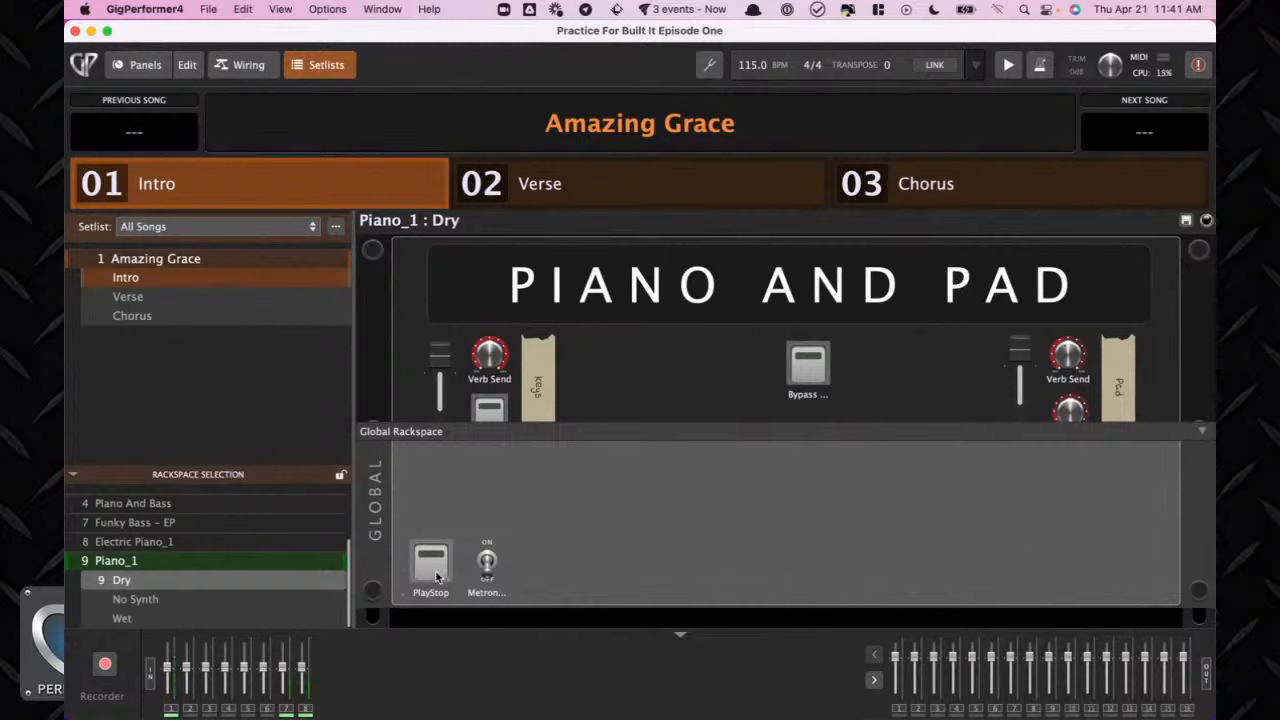
click(436, 576)
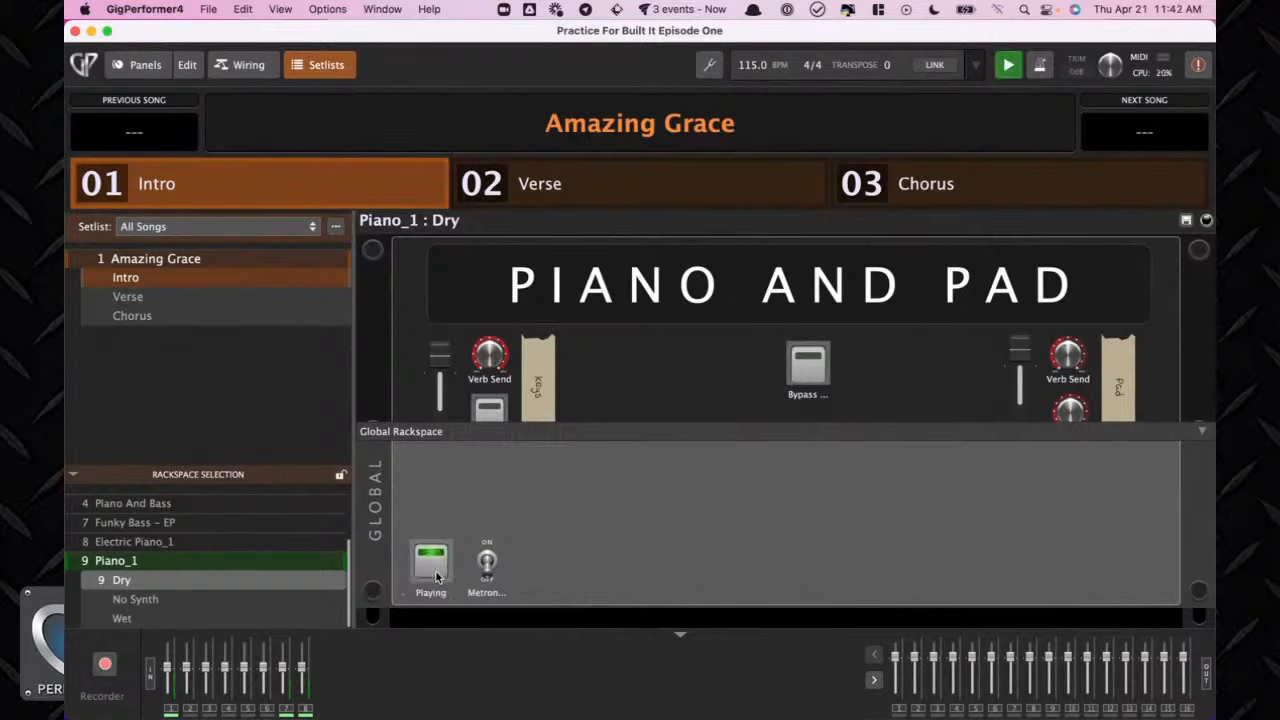
Try out the global rackspace's PlayStop button and Metronome toggle, finishing with the metronome on and playback stopped
click(436, 576)
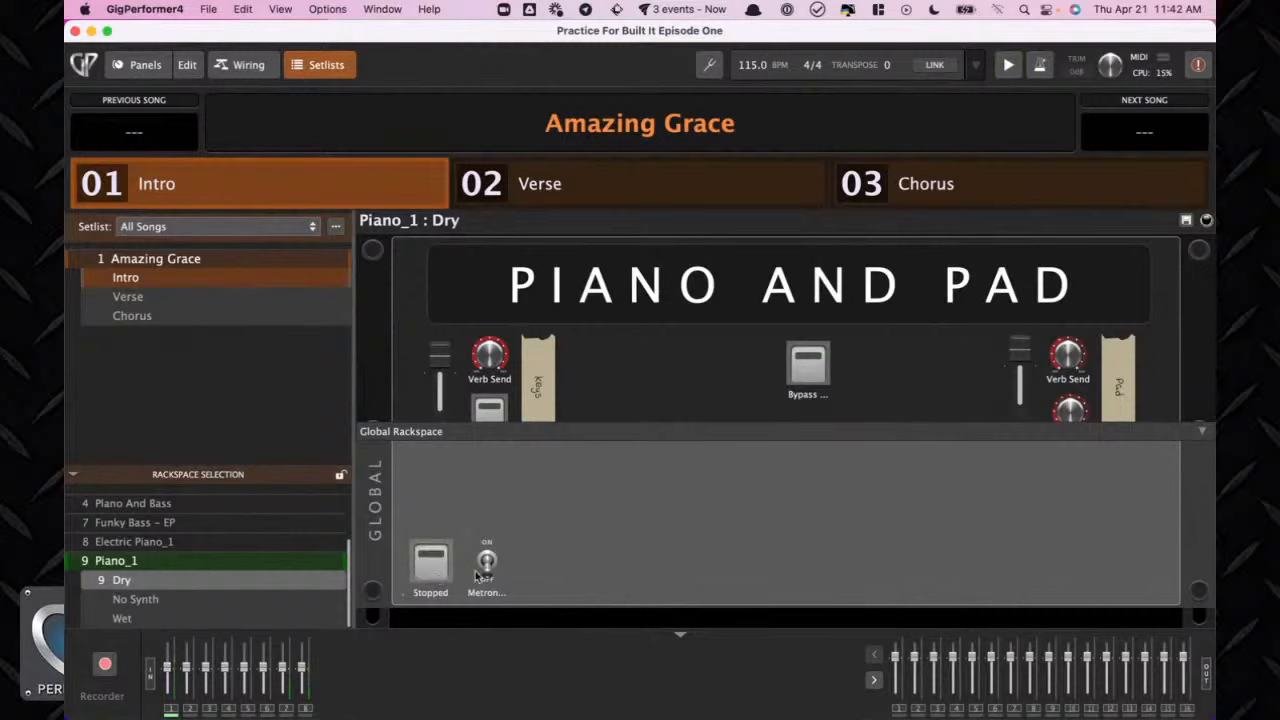
click(487, 572)
click(487, 572)
click(444, 576)
click(487, 568)
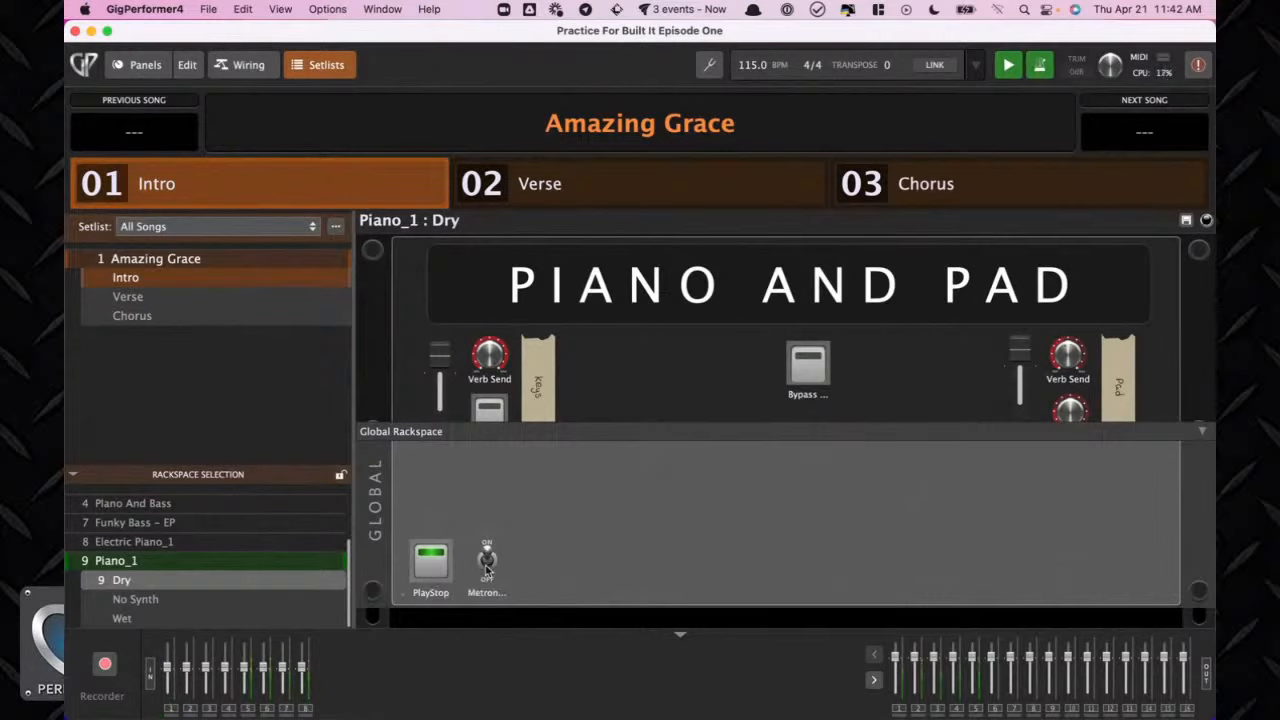
click(487, 566)
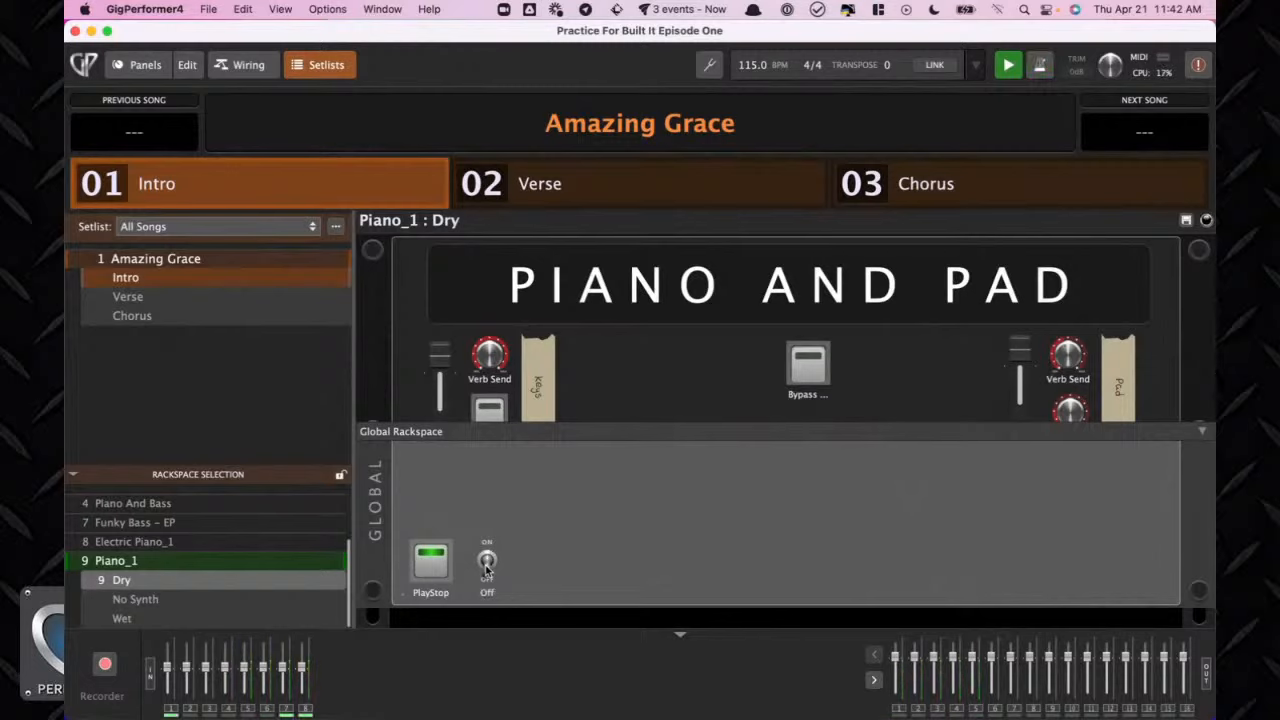
click(487, 566)
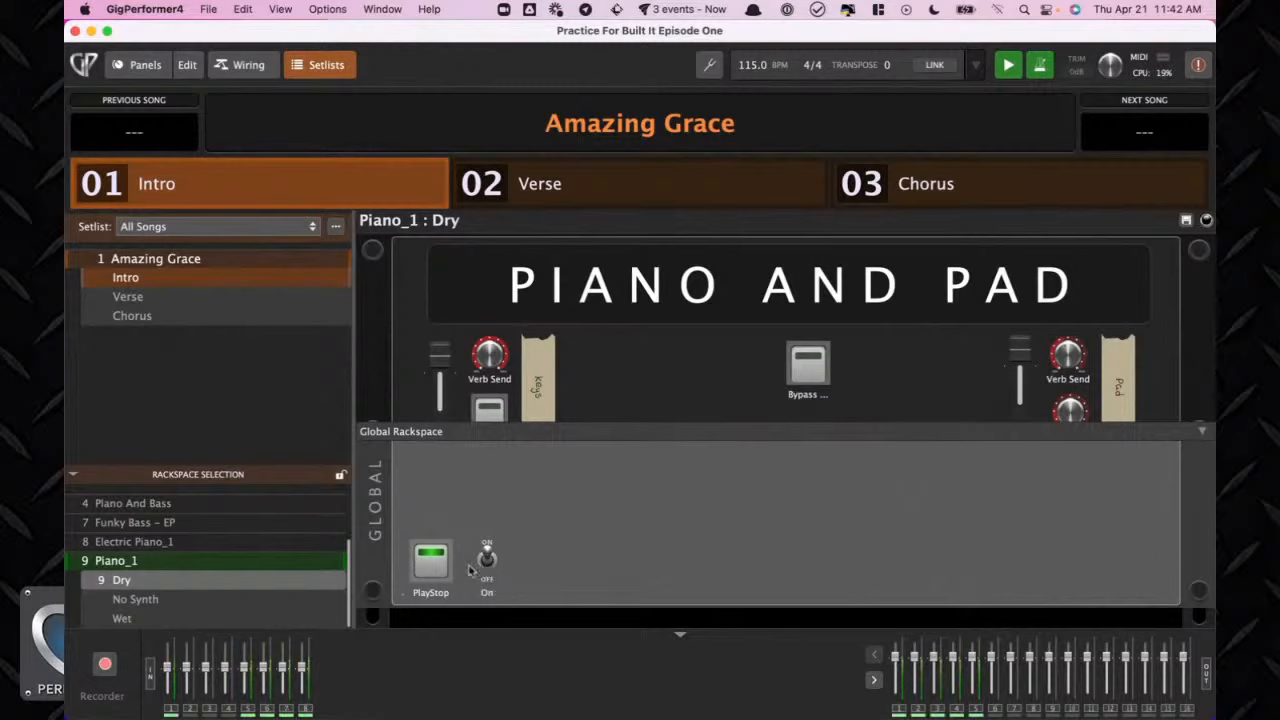
click(433, 566)
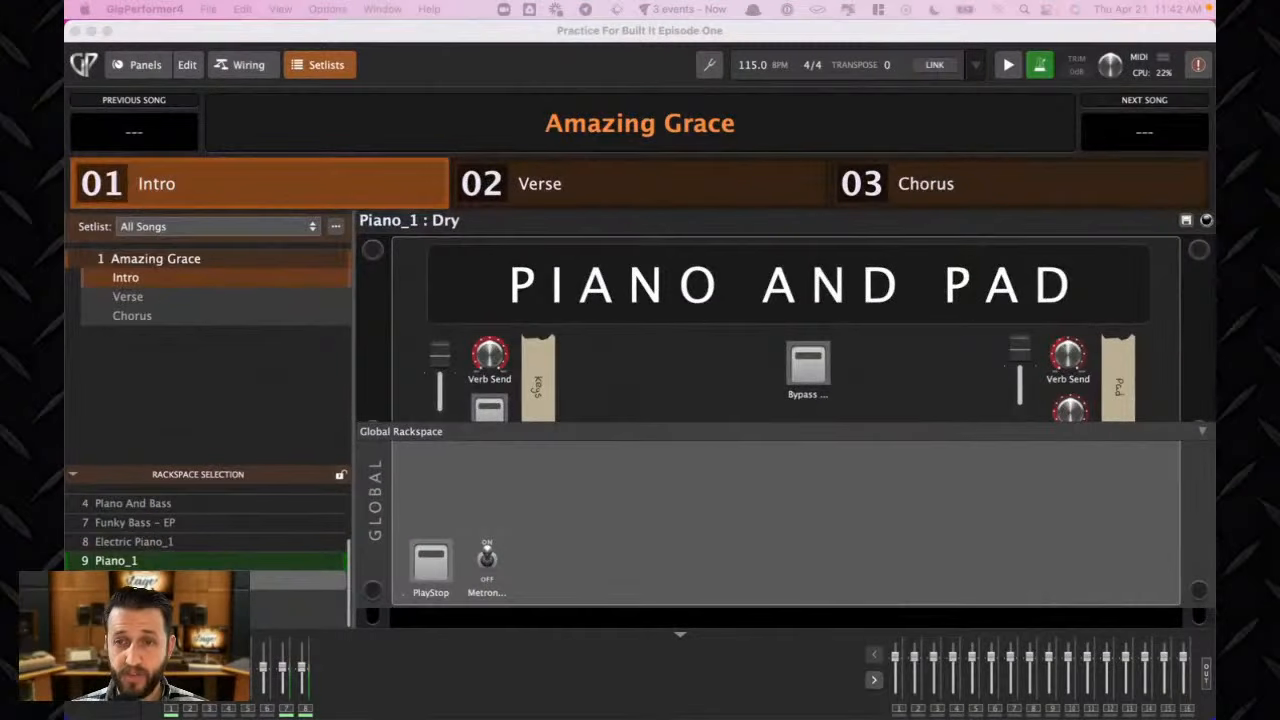
Go through the Verse and Chorus parts of Amazing Grace and return to Intro
click(128, 297)
click(143, 314)
click(150, 298)
click(150, 282)
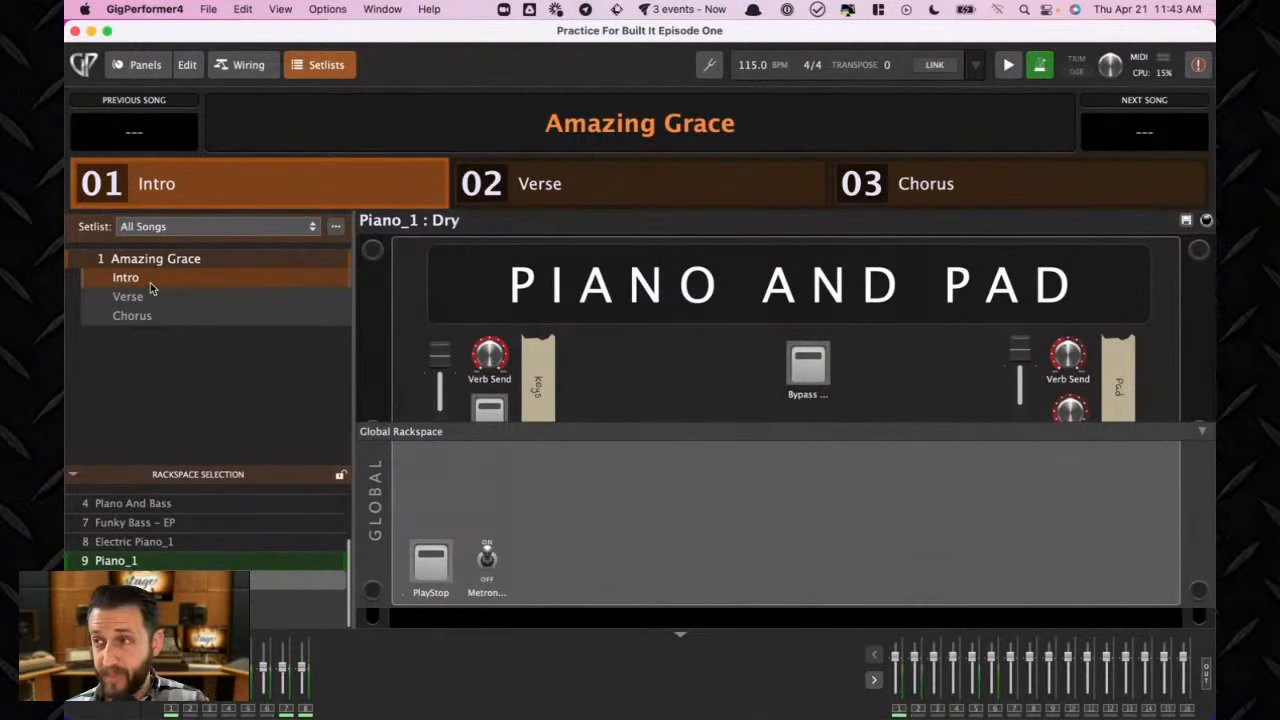
Switch the Bypass button in the middle of the Piano and Pad panel on and back off
scroll(683, 380, down, 3)
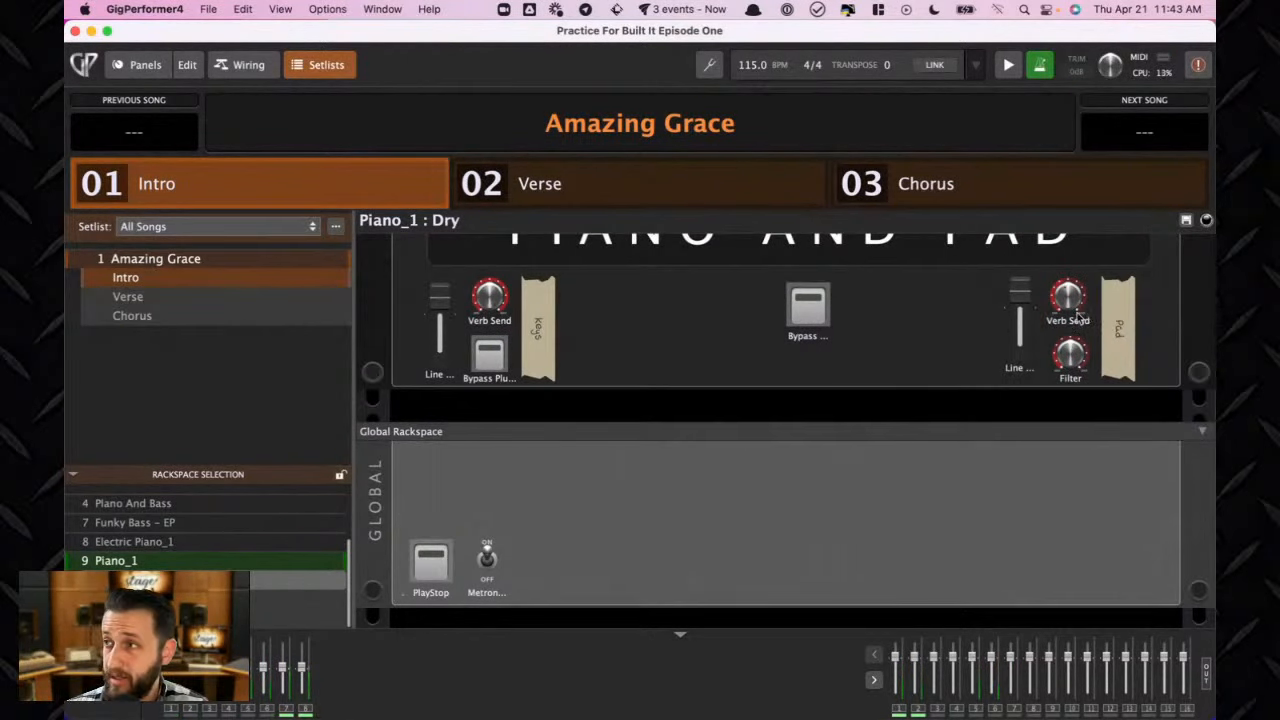
click(821, 322)
click(821, 322)
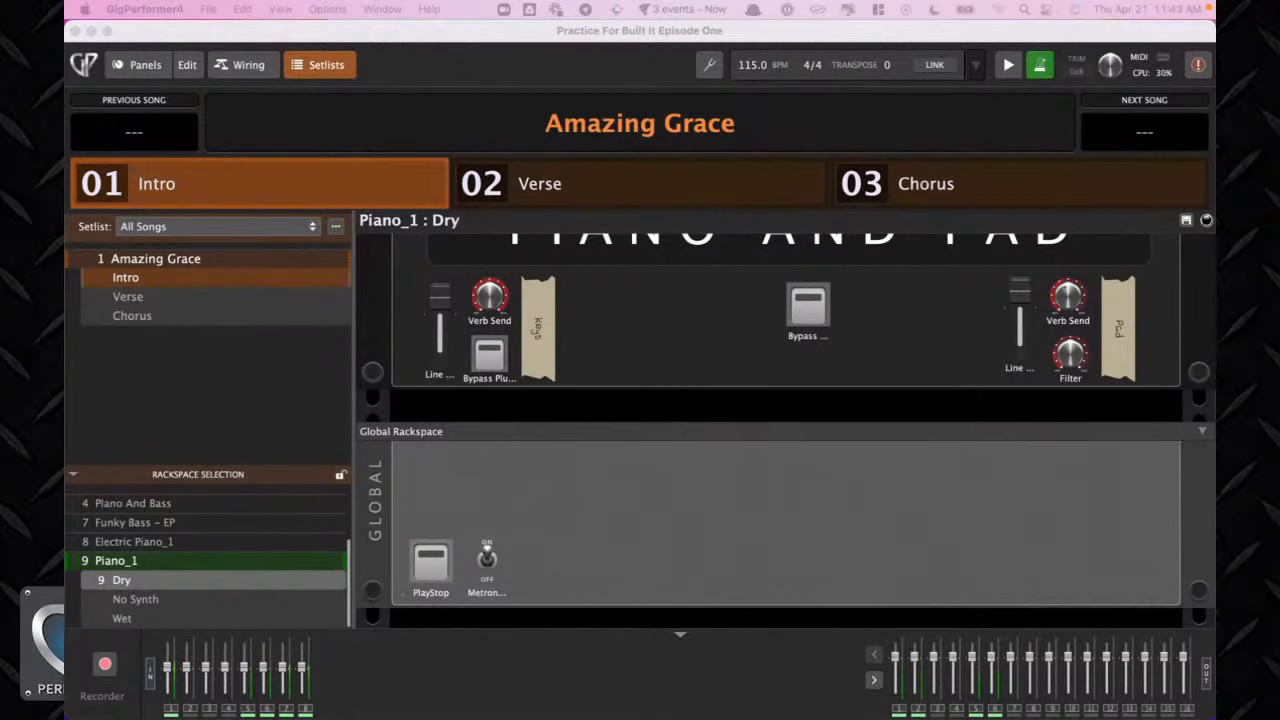
Alternate repeatedly between the Intro and Verse parts of Amazing Grace to compare how they sound
key(Right)
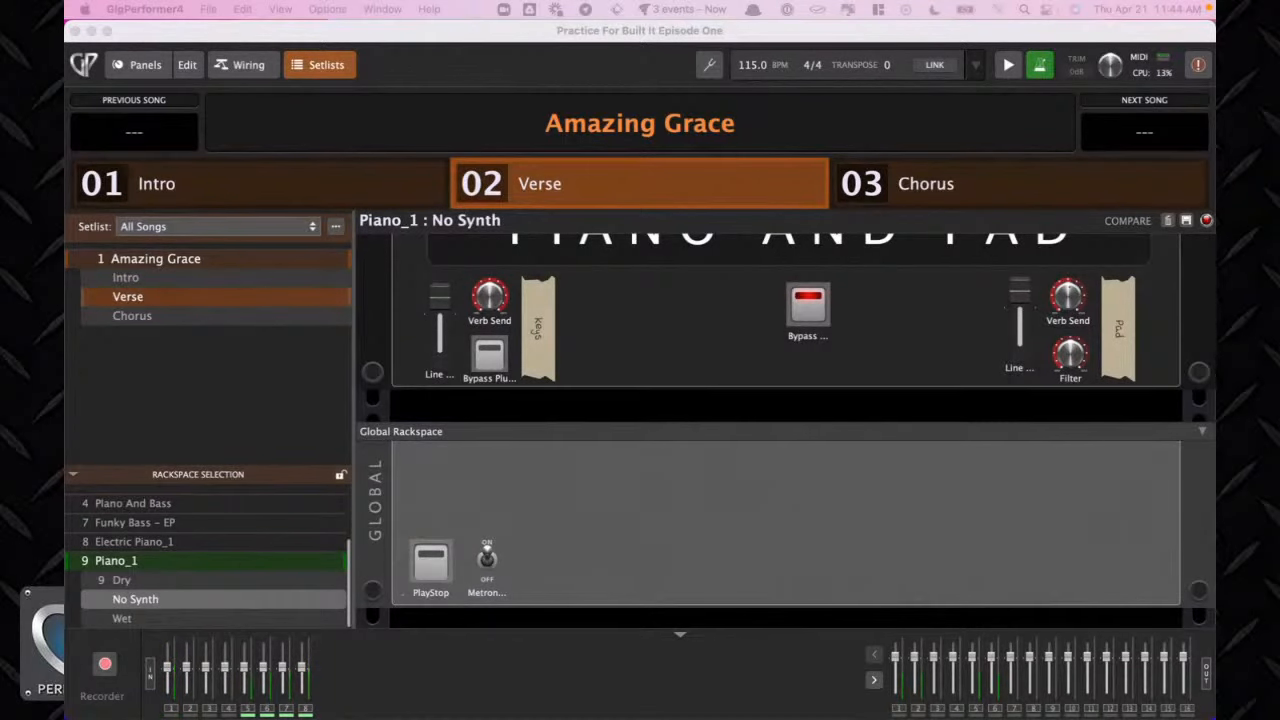
click(259, 184)
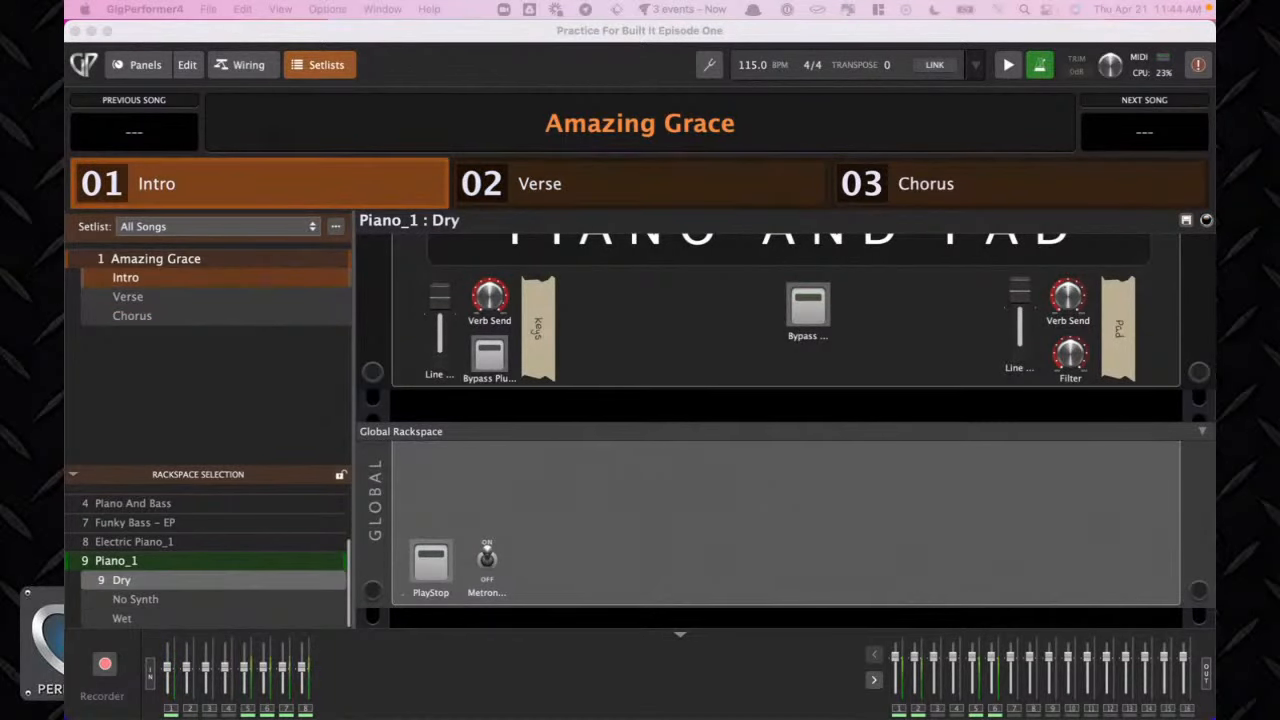
click(640, 184)
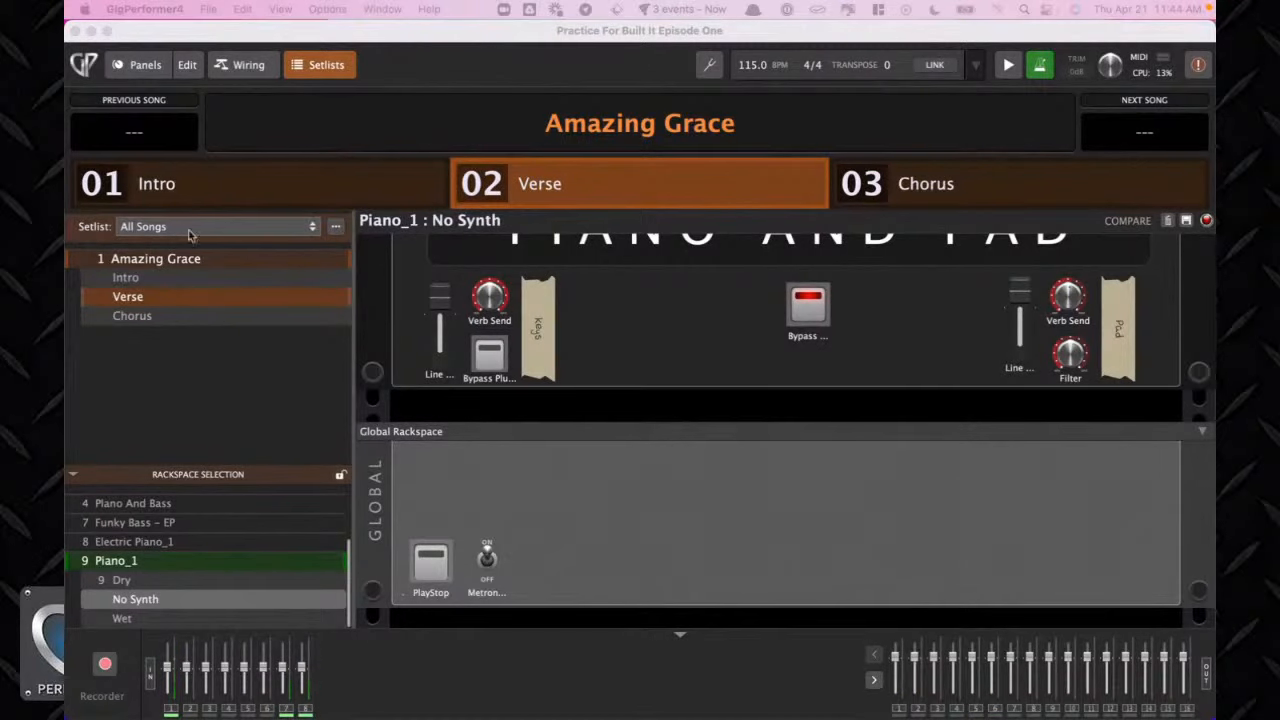
click(185, 262)
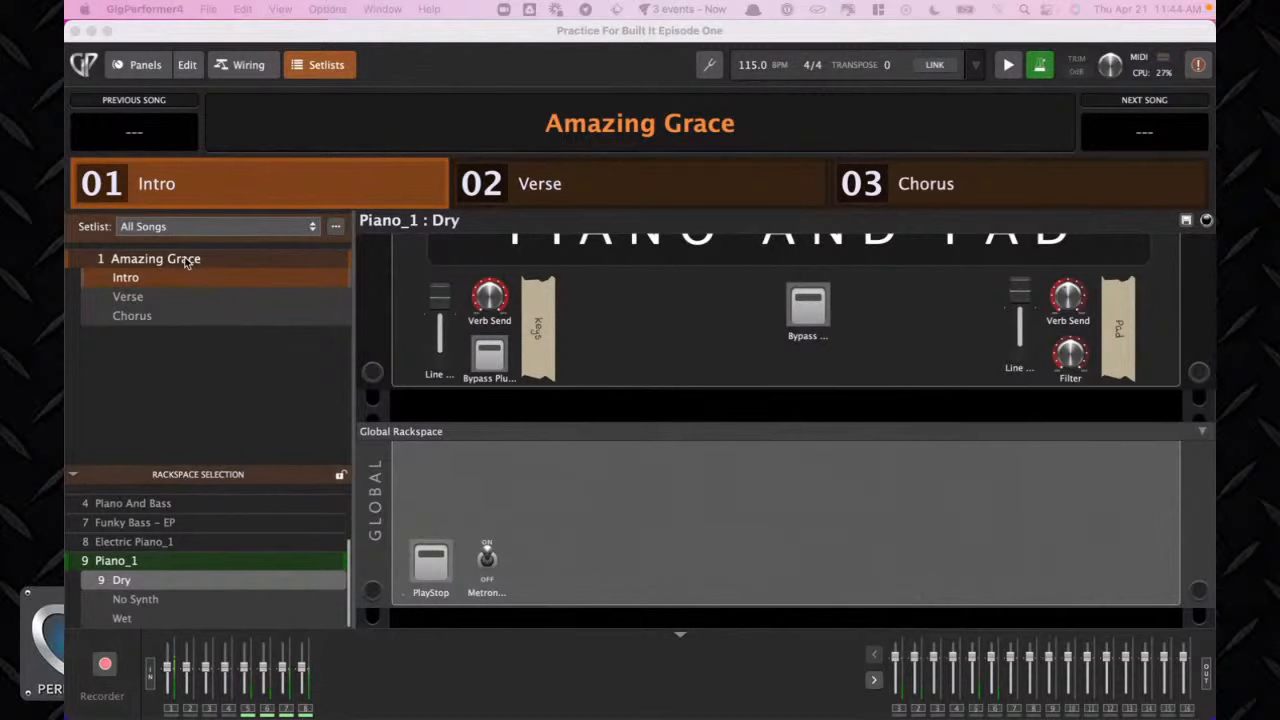
key(Right)
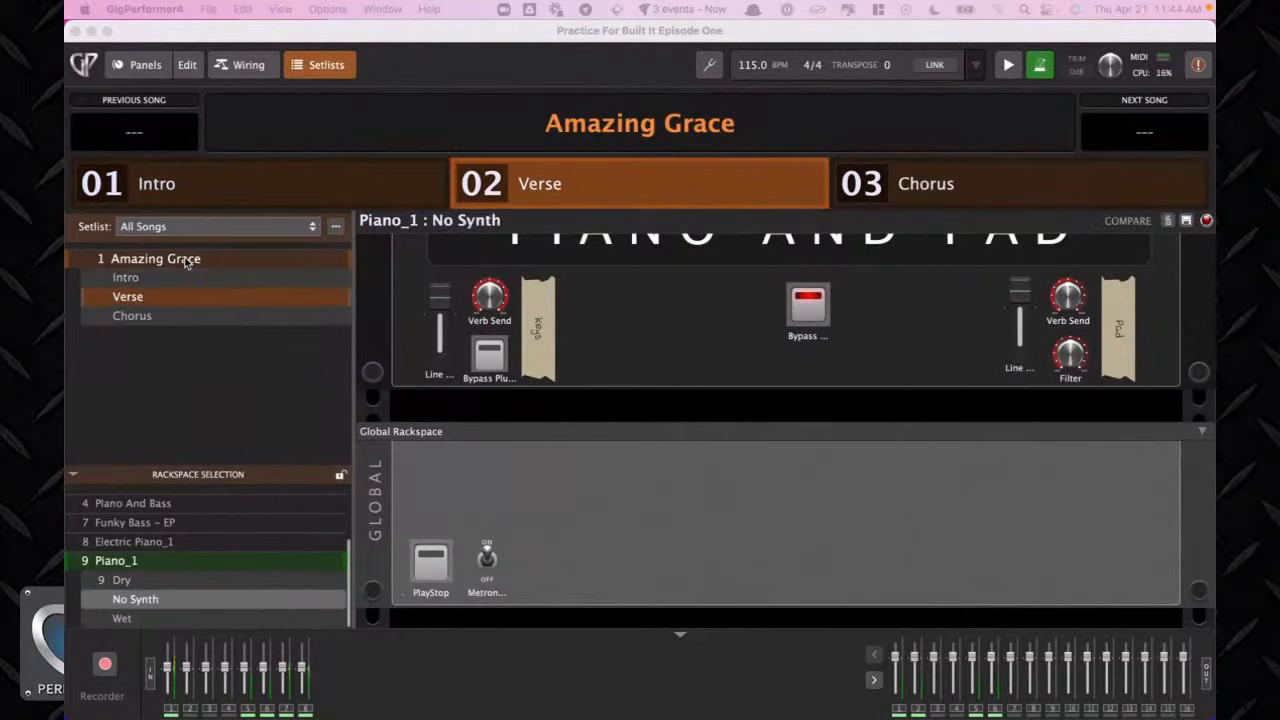
key(Left)
key(Right)
key(Left)
key(Right)
key(Left)
key(Right)
key(Left)
key(Right)
key(Left)
key(Right)
key(Left)
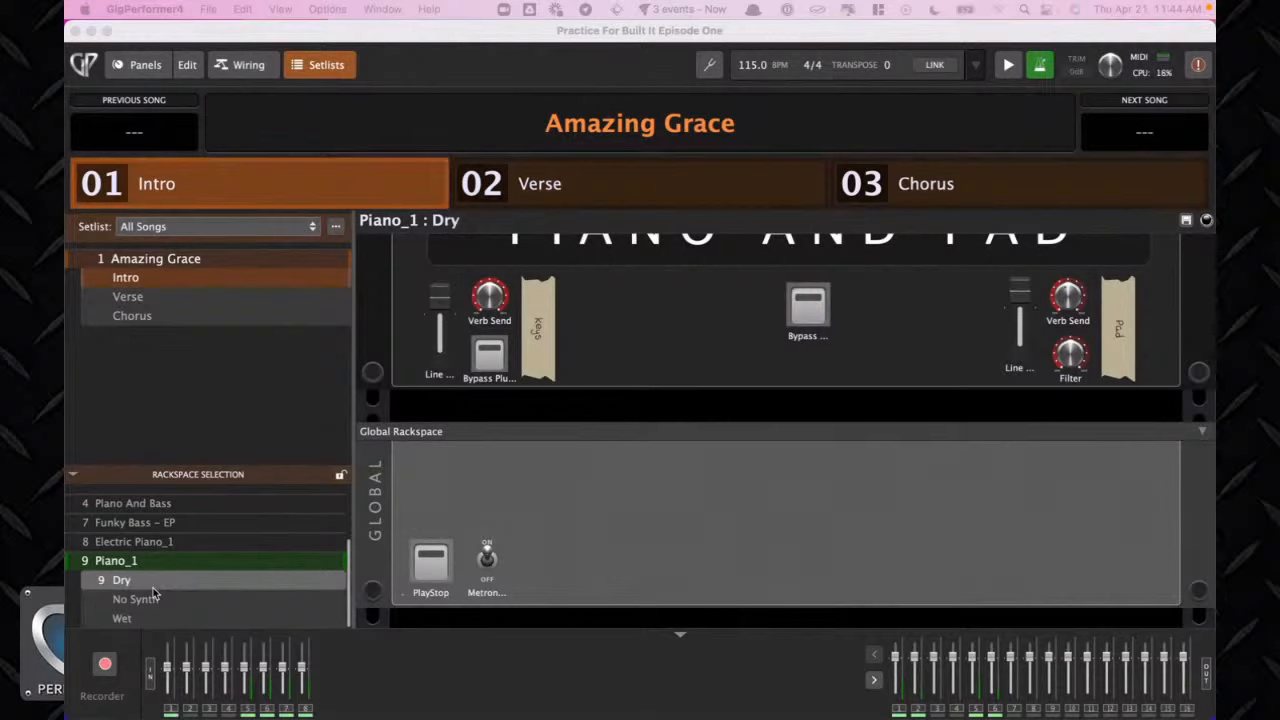
Compare the Dry and No Synth variations of Piano_1 through the Intro and Verse parts, and finish on Chorus
key(Right)
key(Left)
key(Right)
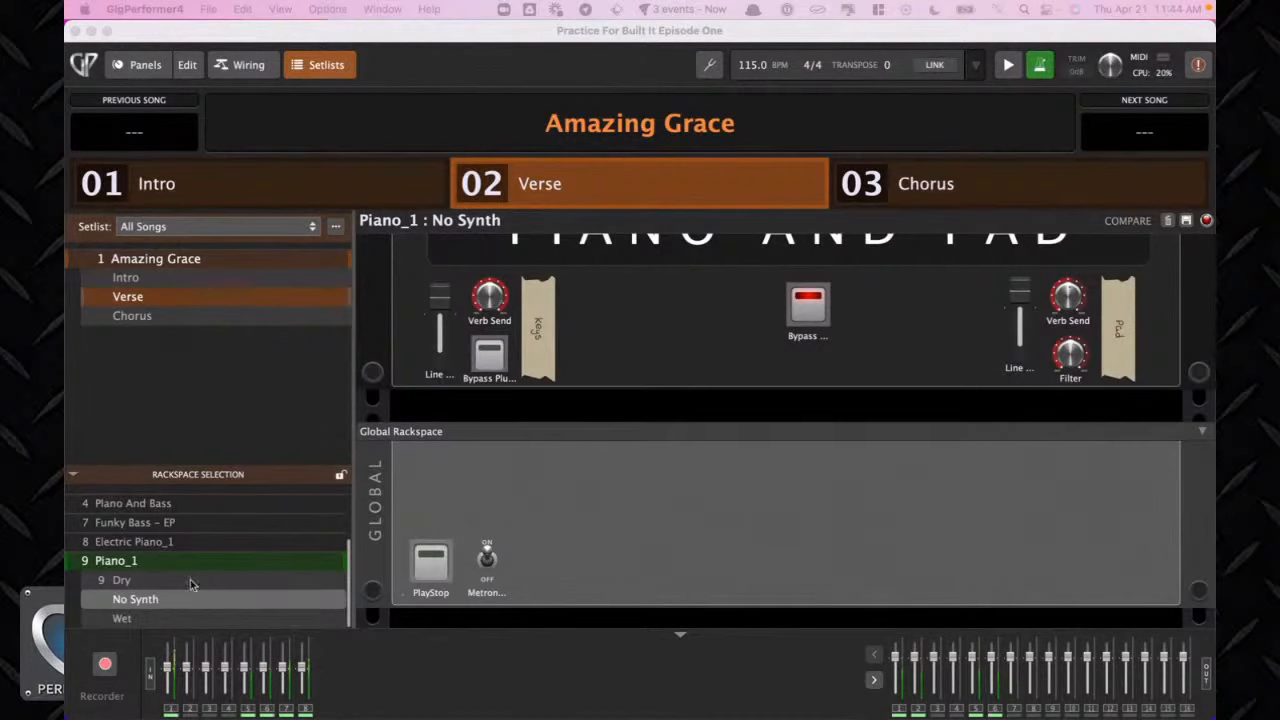
key(Left)
key(Right)
key(Right)
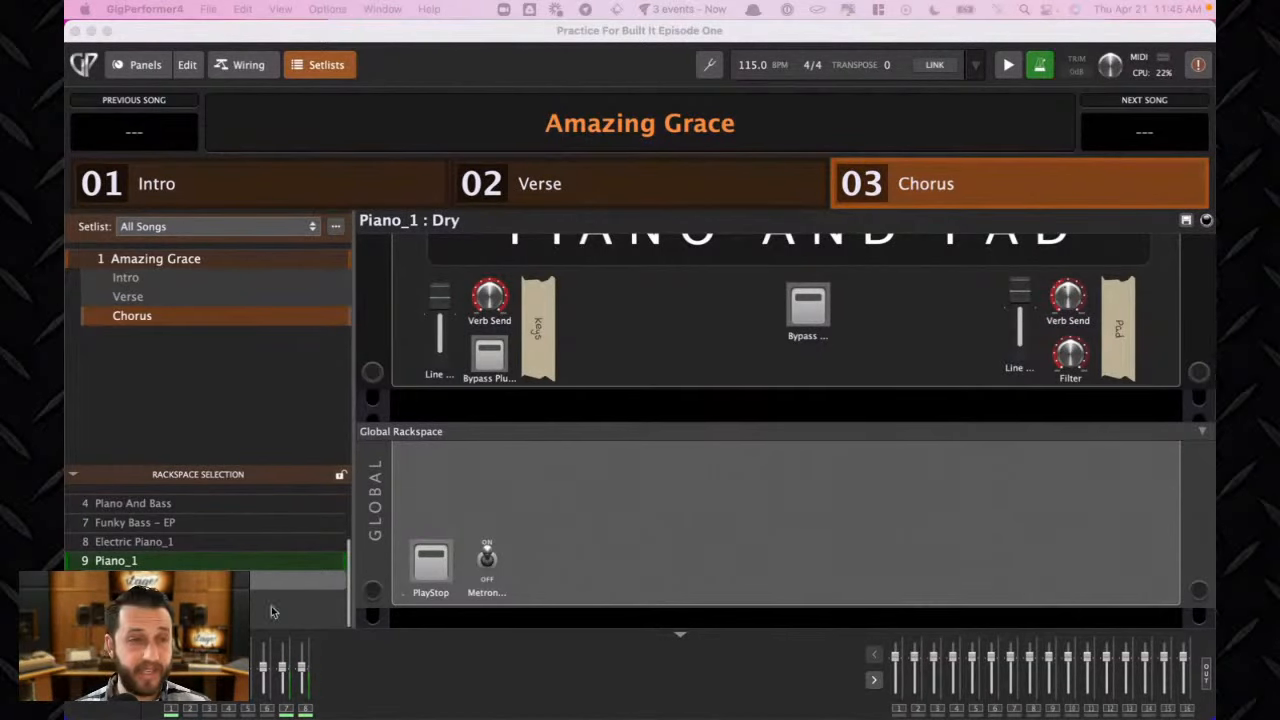
Turn the pad's Filter knob to 0.428 in Chorus, and test the uncaptured change by switching to Verse and back
click(1024, 291)
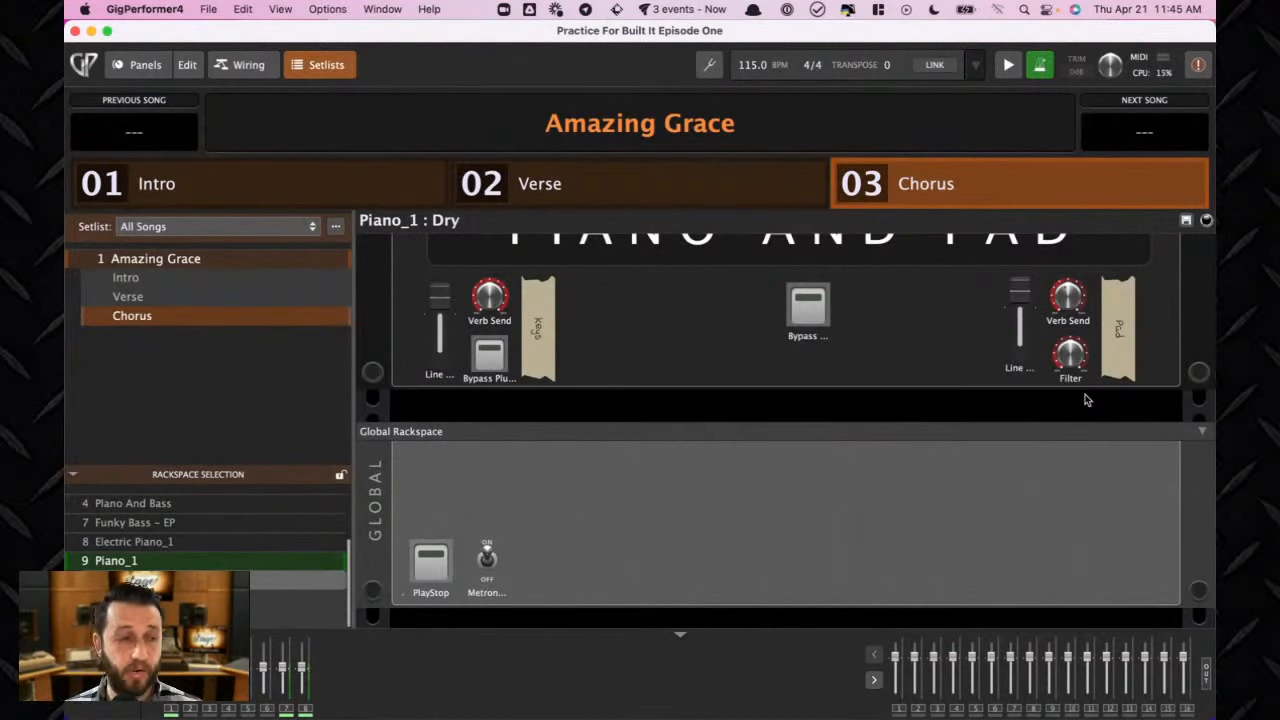
mouse_move(1076, 366)
mouse_down()
mouse_move(1075, 335)
mouse_move(1076, 372)
mouse_move(1073, 350)
mouse_up()
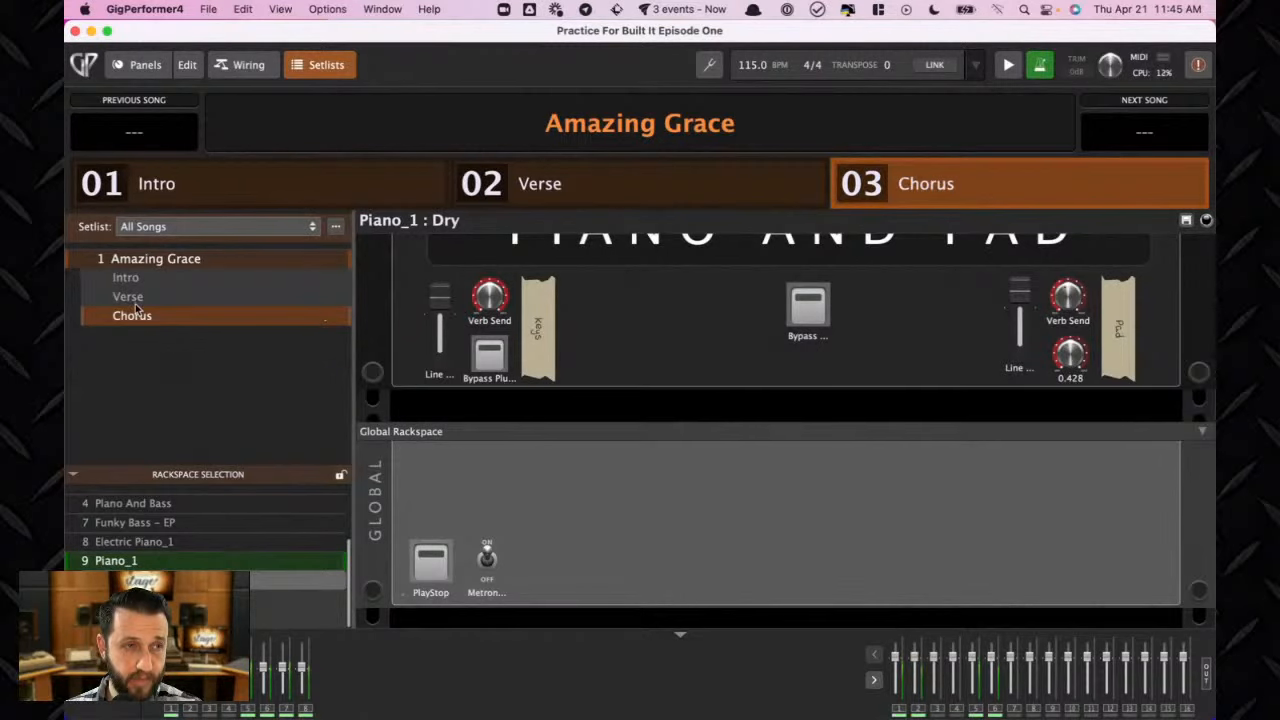
click(136, 300)
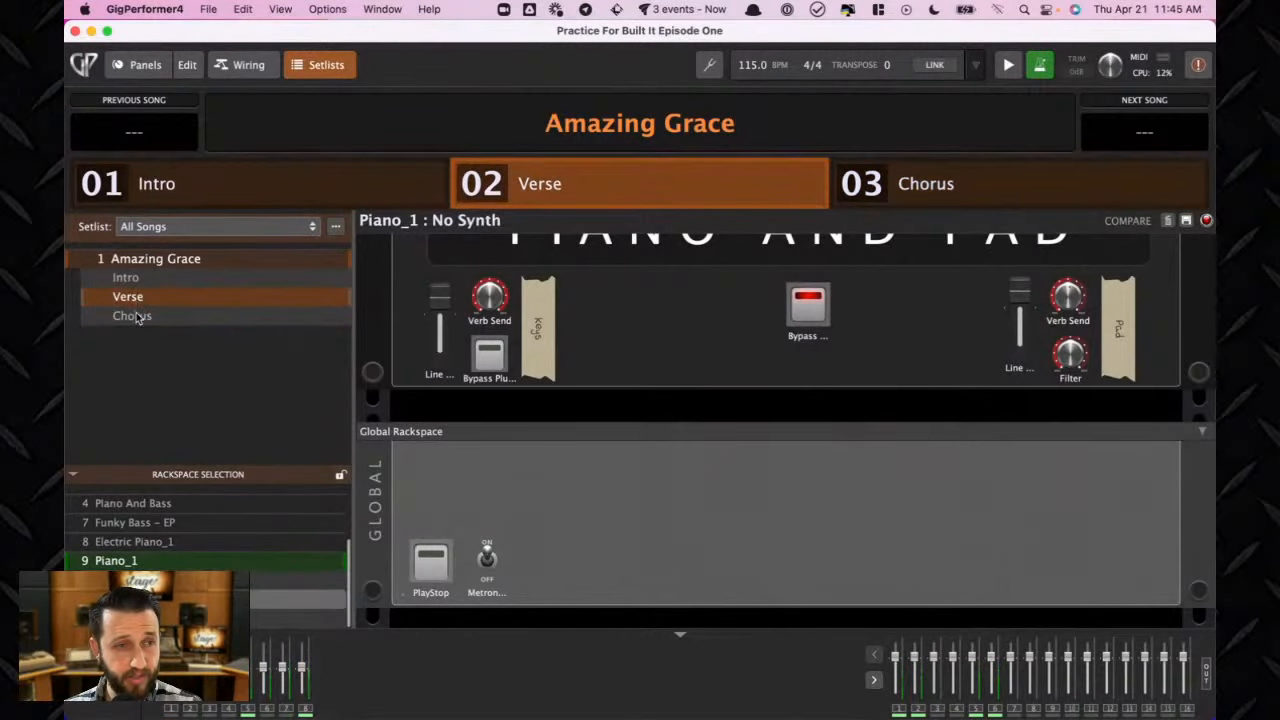
click(136, 318)
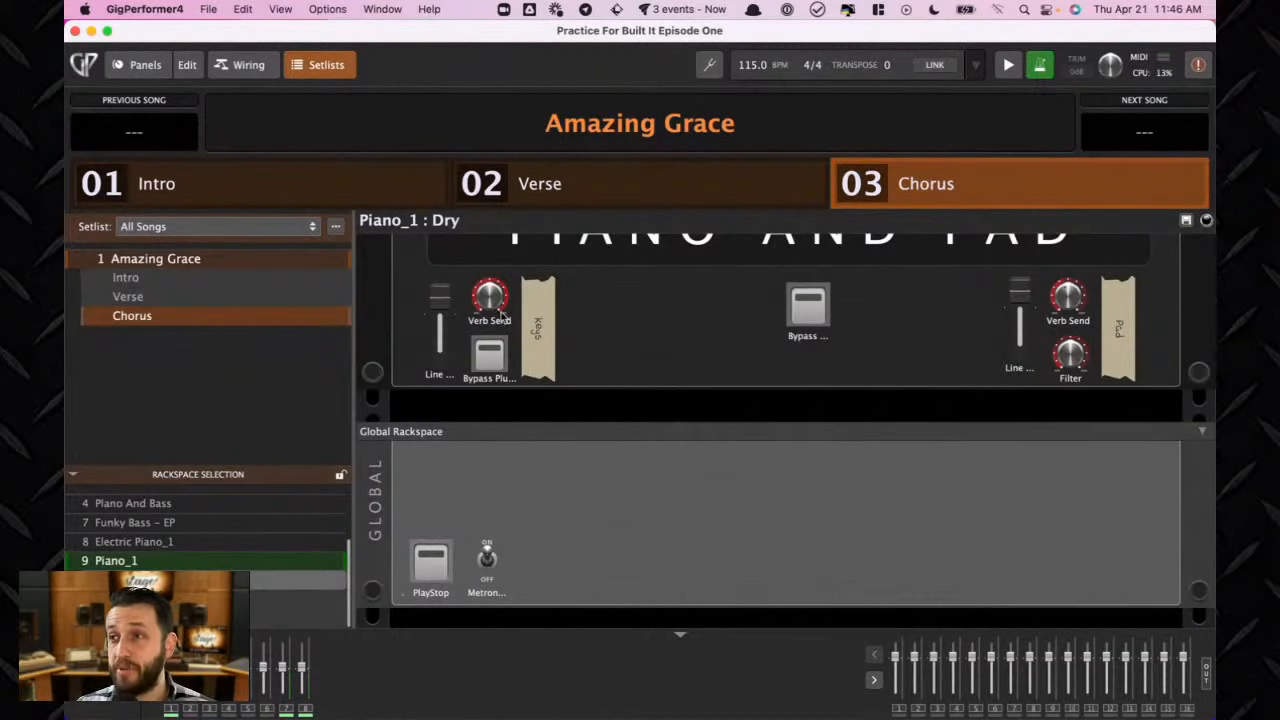
Capture an adjusted pad Filter setting as a snapshot for Chorus, and remove that snapshot again
mouse_move(1079, 362)
mouse_down()
mouse_move(1078, 335)
mouse_move(1079, 351)
mouse_up()
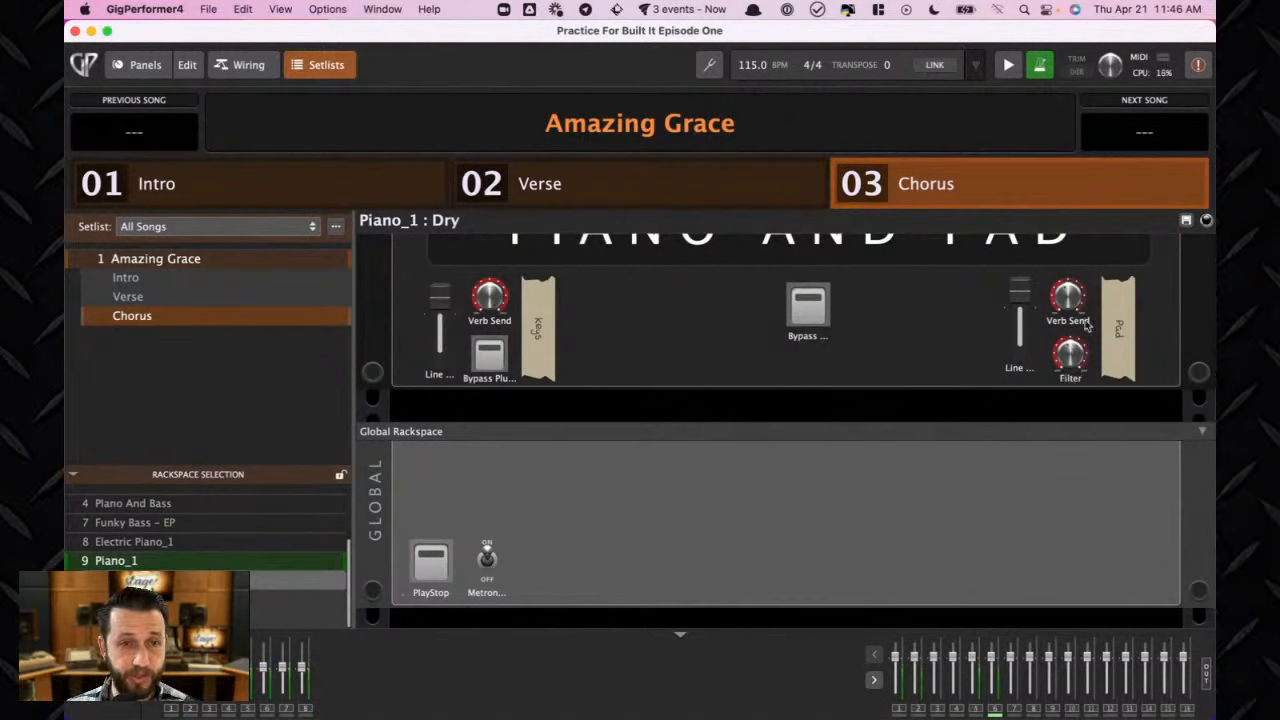
click(1188, 228)
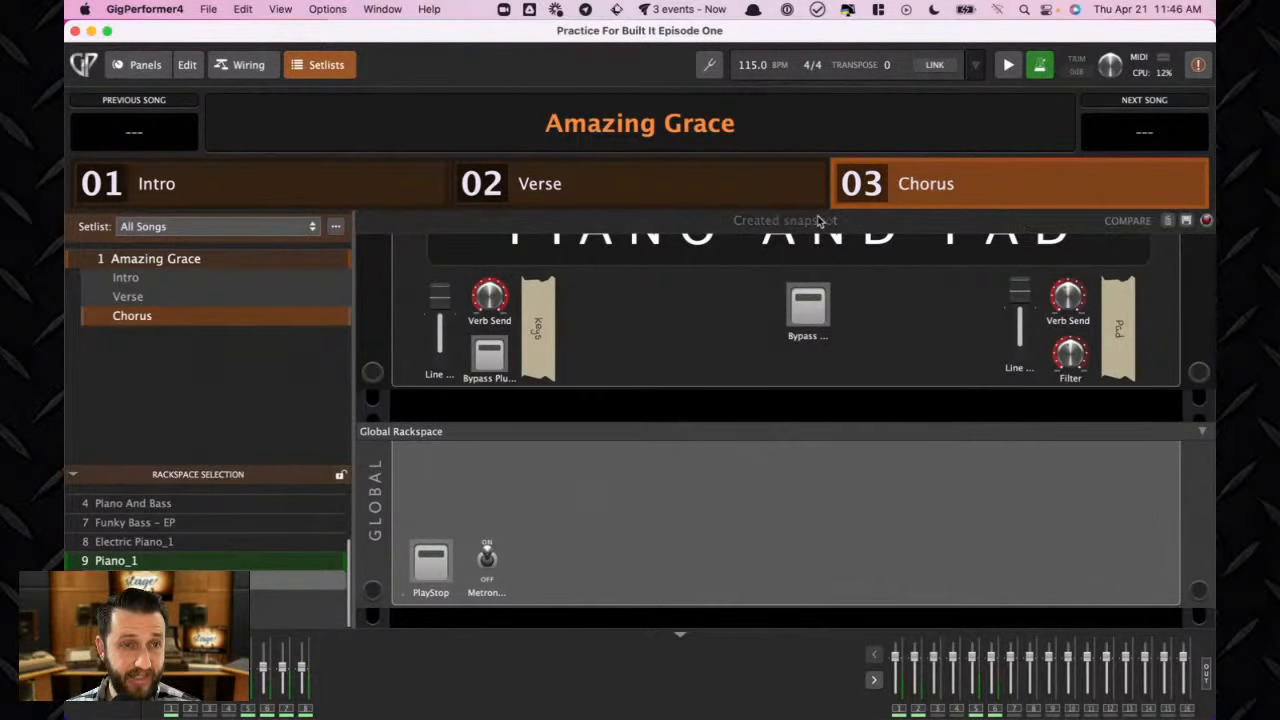
click(1167, 221)
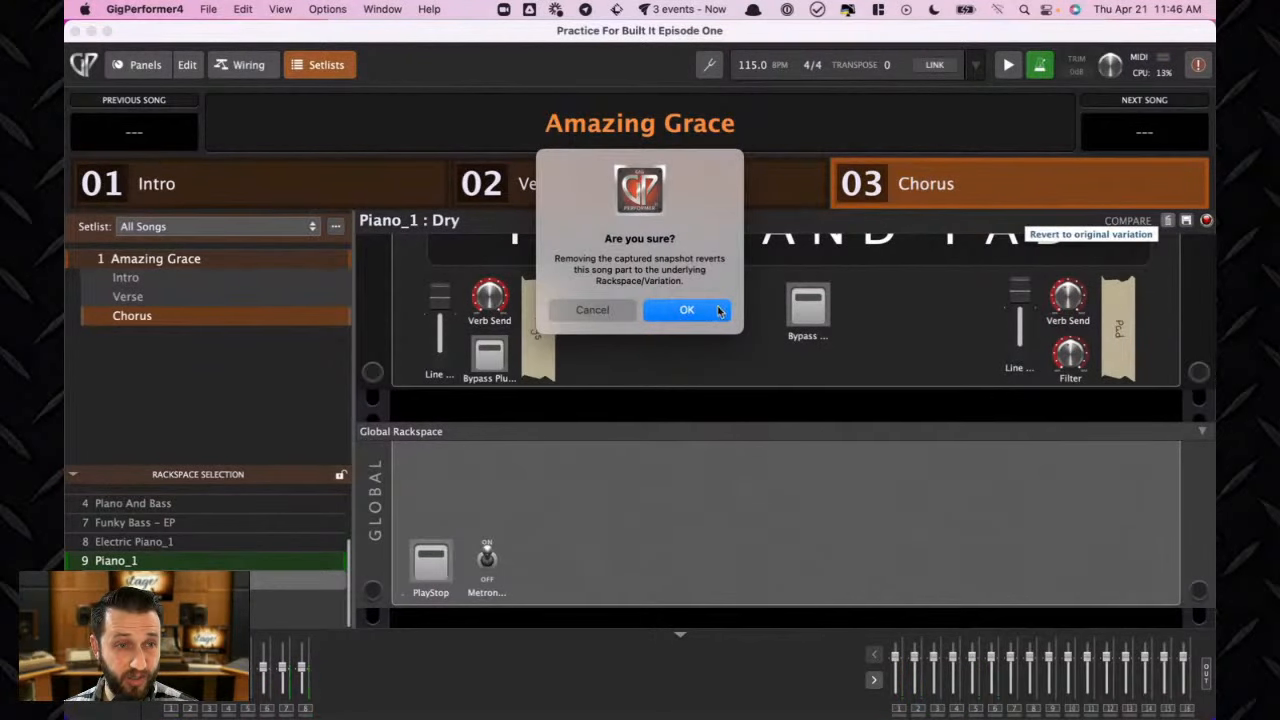
click(698, 316)
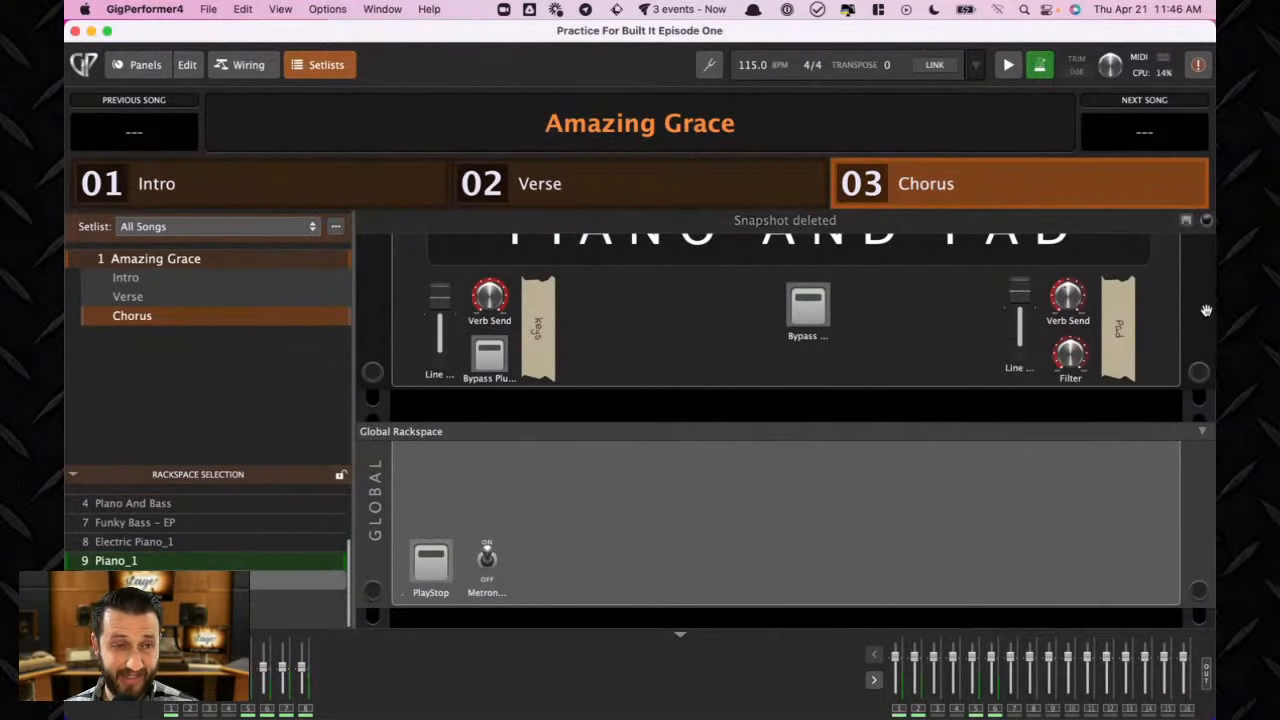
Raise the pad's Filter in Chorus and capture it as a snapshot, checking it by switching between Verse and Chorus
drag(1079, 362, 1074, 316)
click(1186, 220)
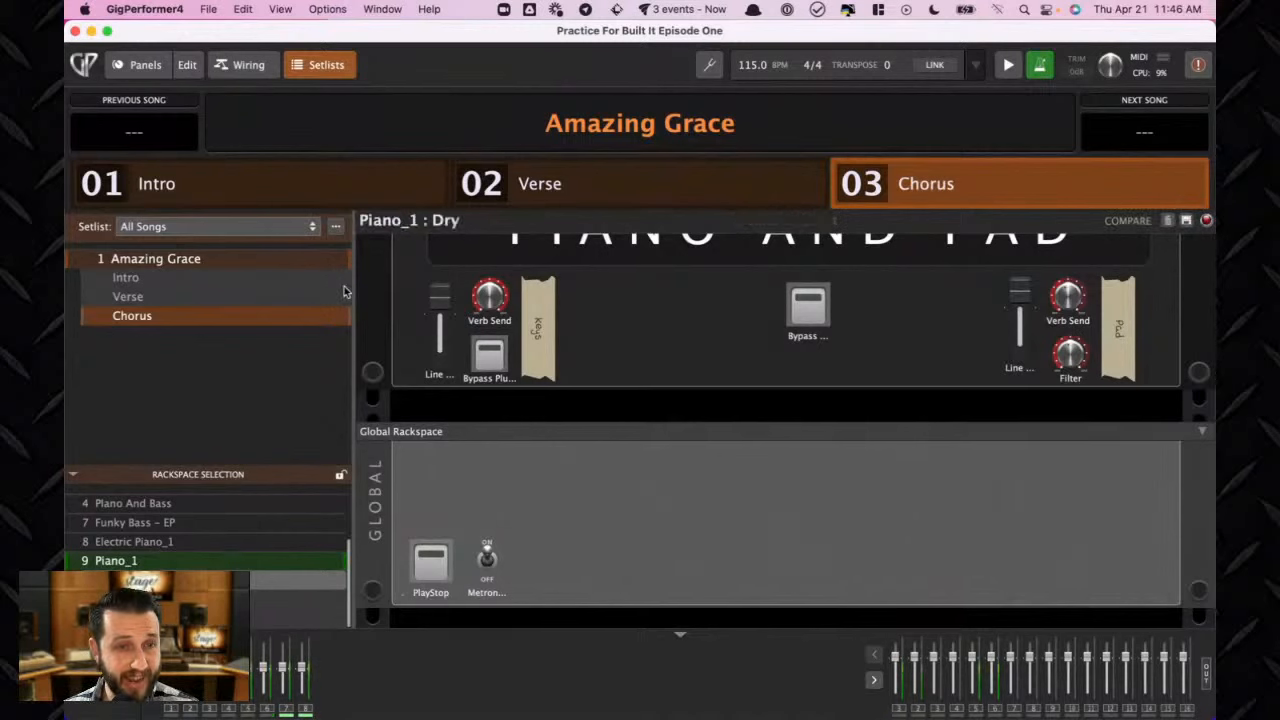
click(160, 297)
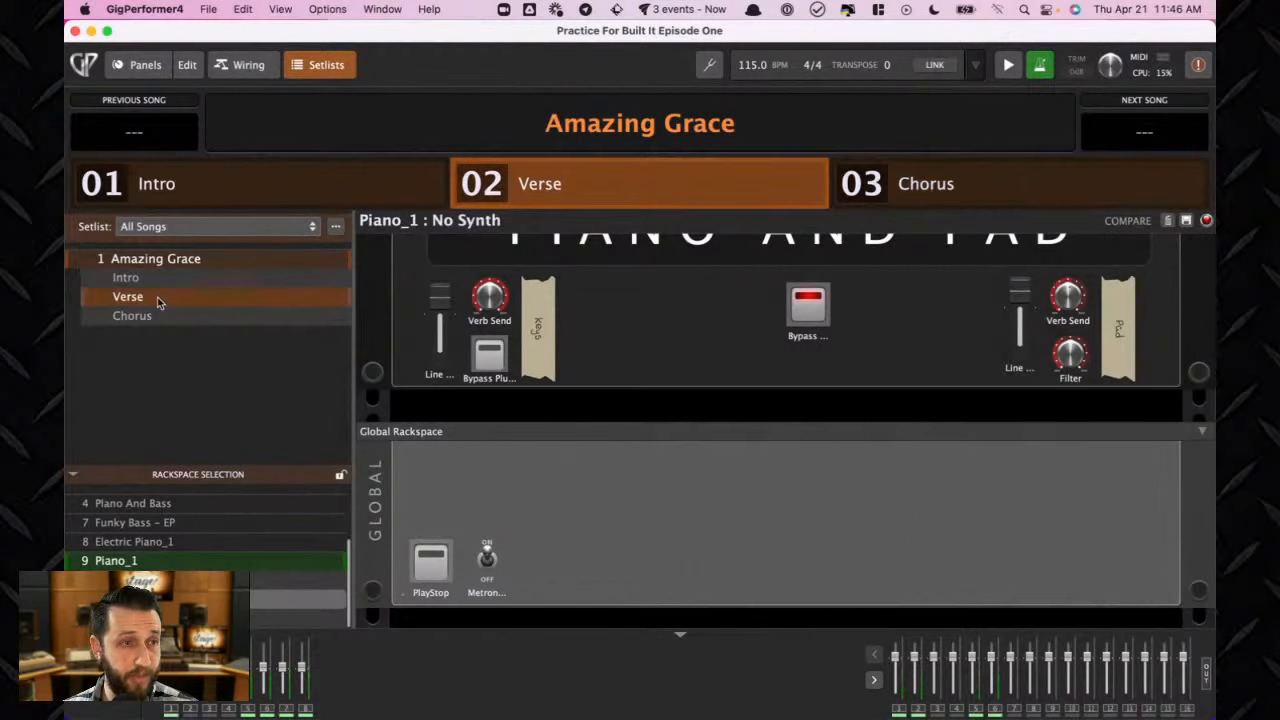
click(158, 316)
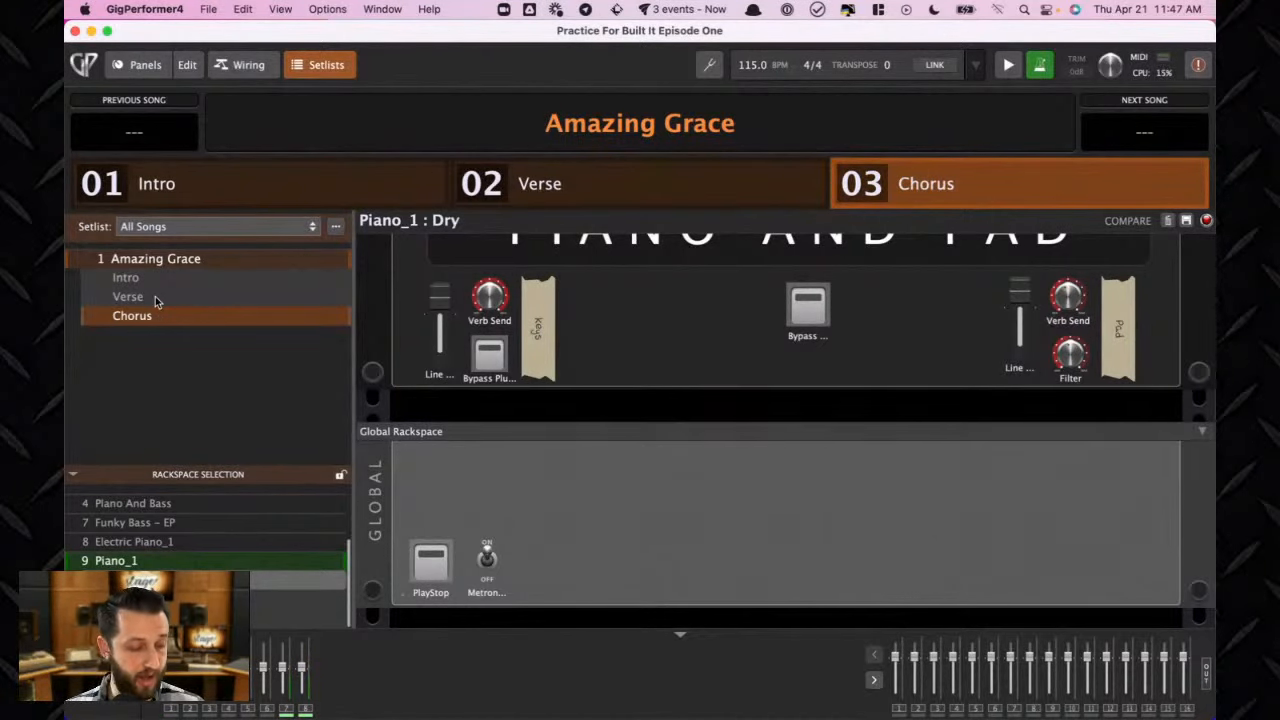
click(155, 298)
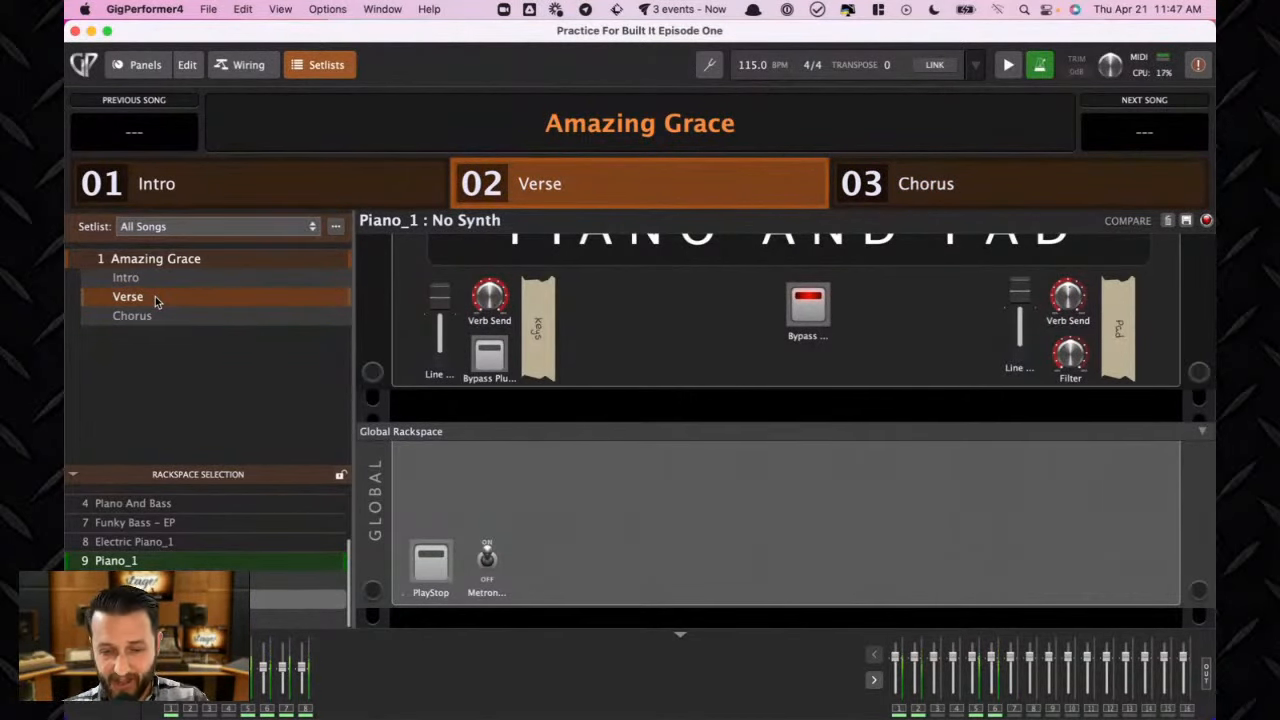
key(Down)
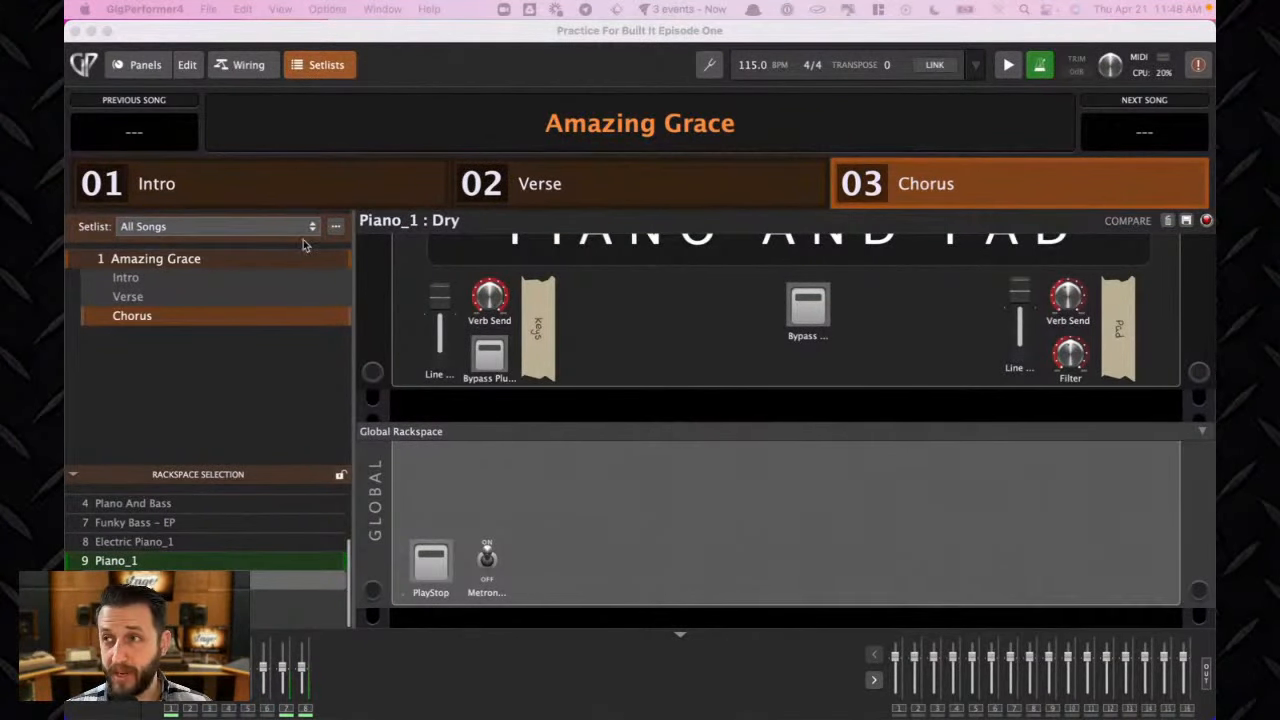
Create a new song and name it "Rest On Us"
click(336, 227)
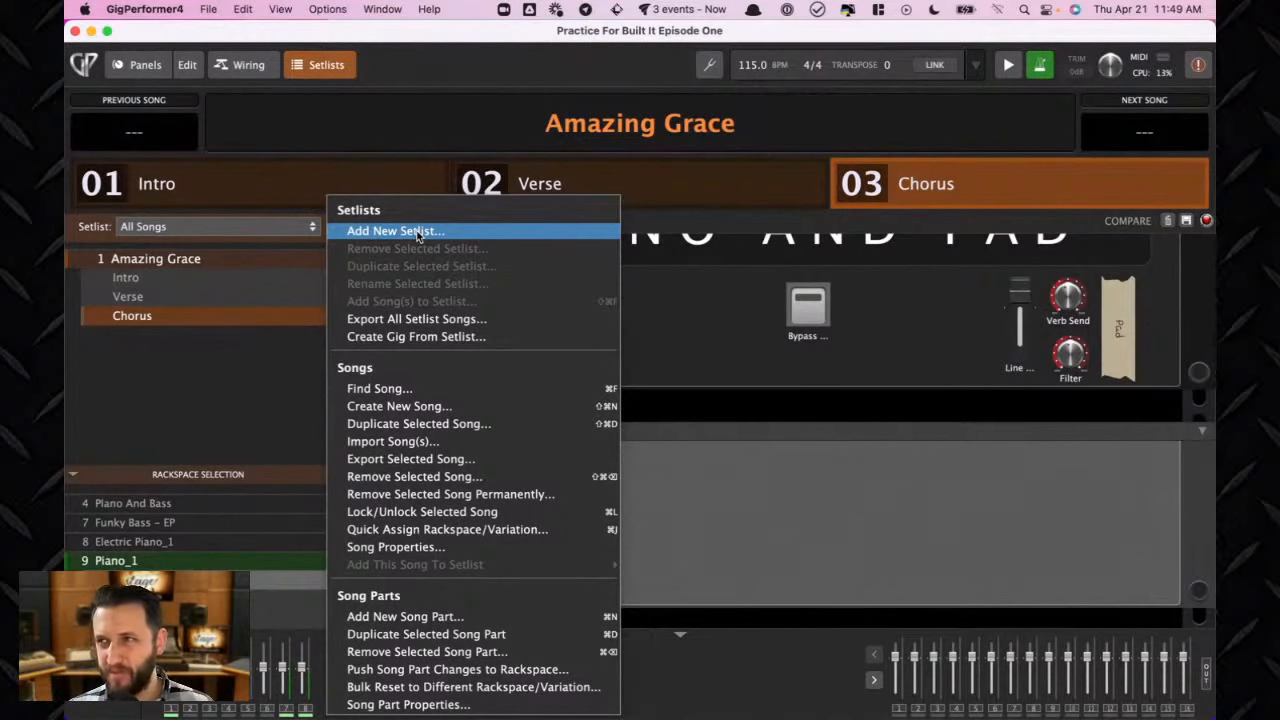
click(424, 408)
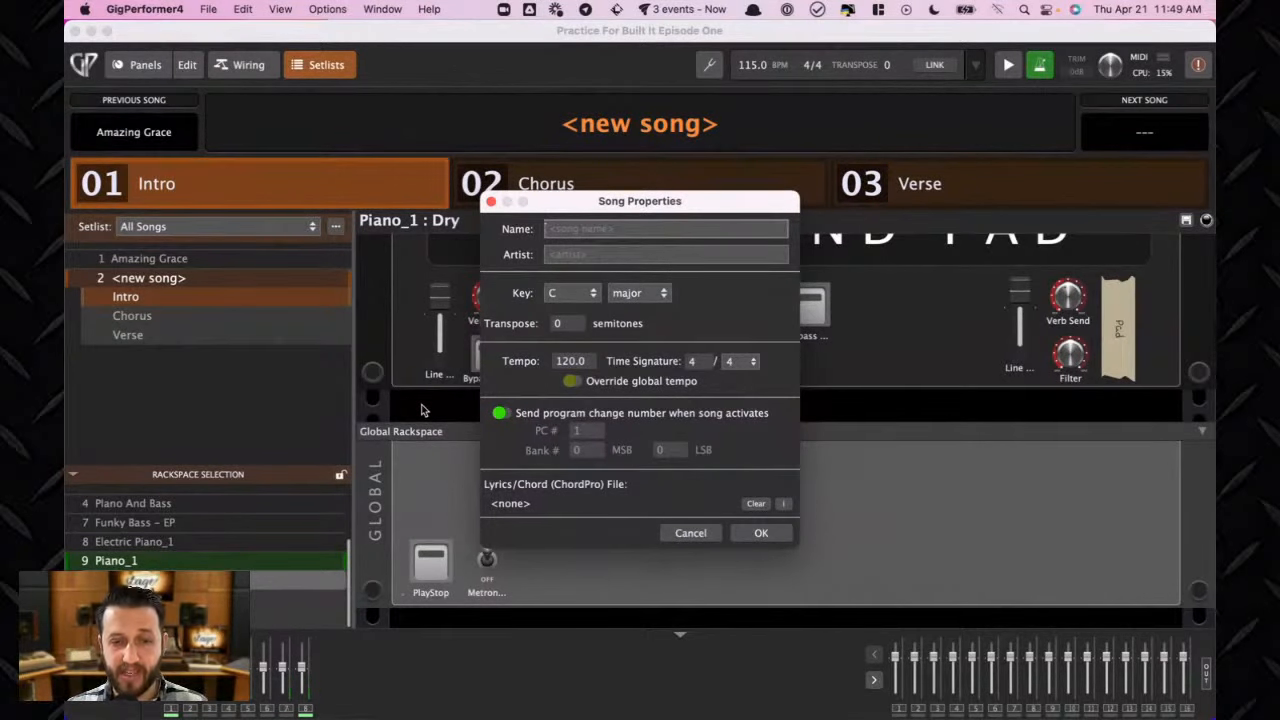
click(600, 254)
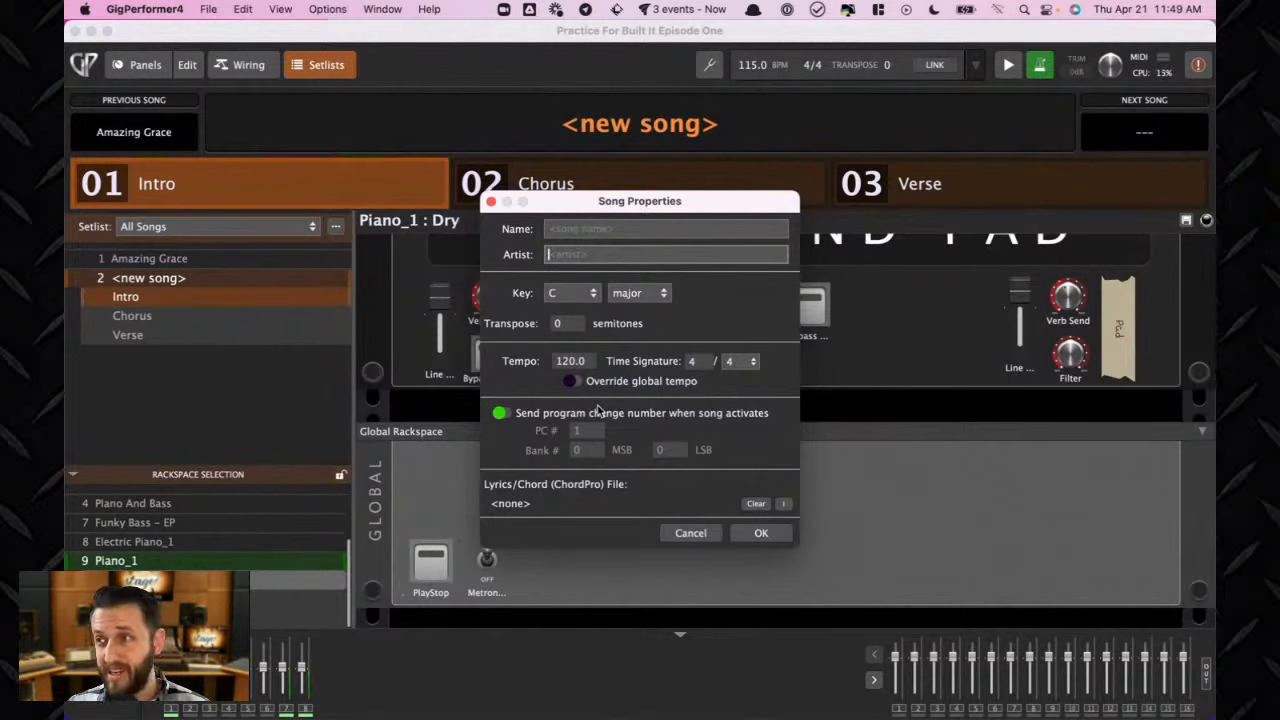
click(586, 229)
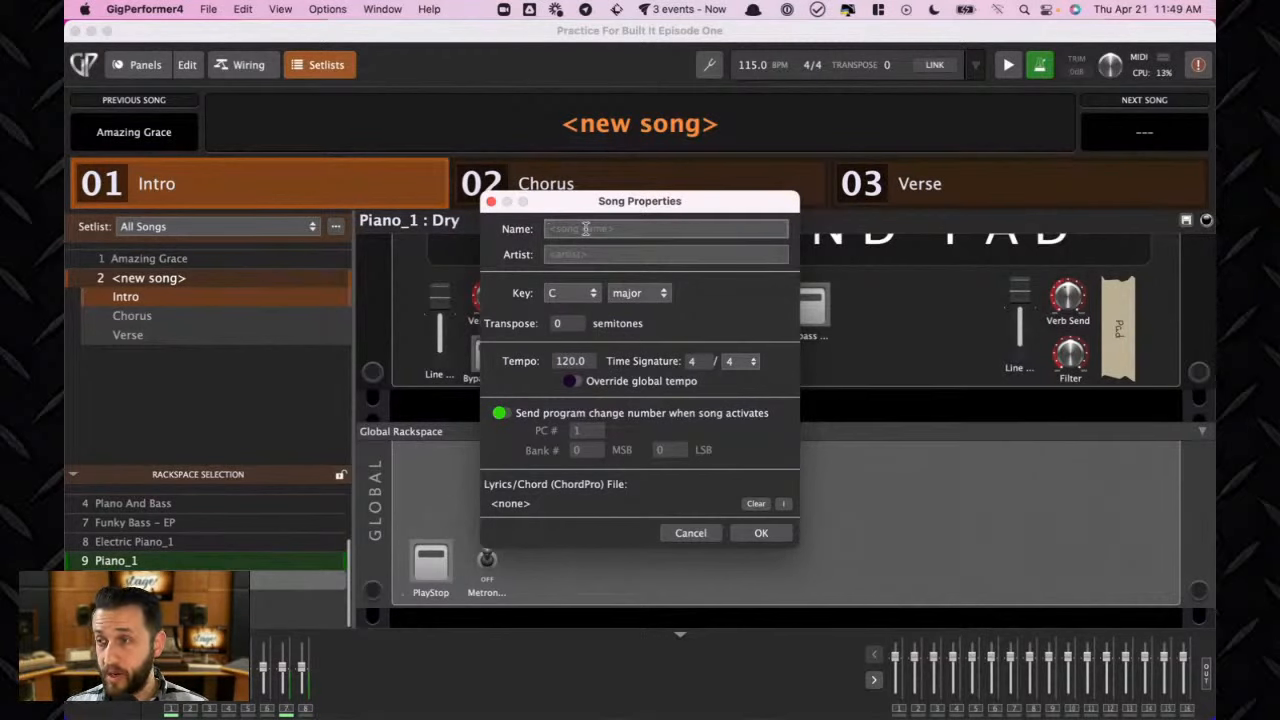
text(Re)
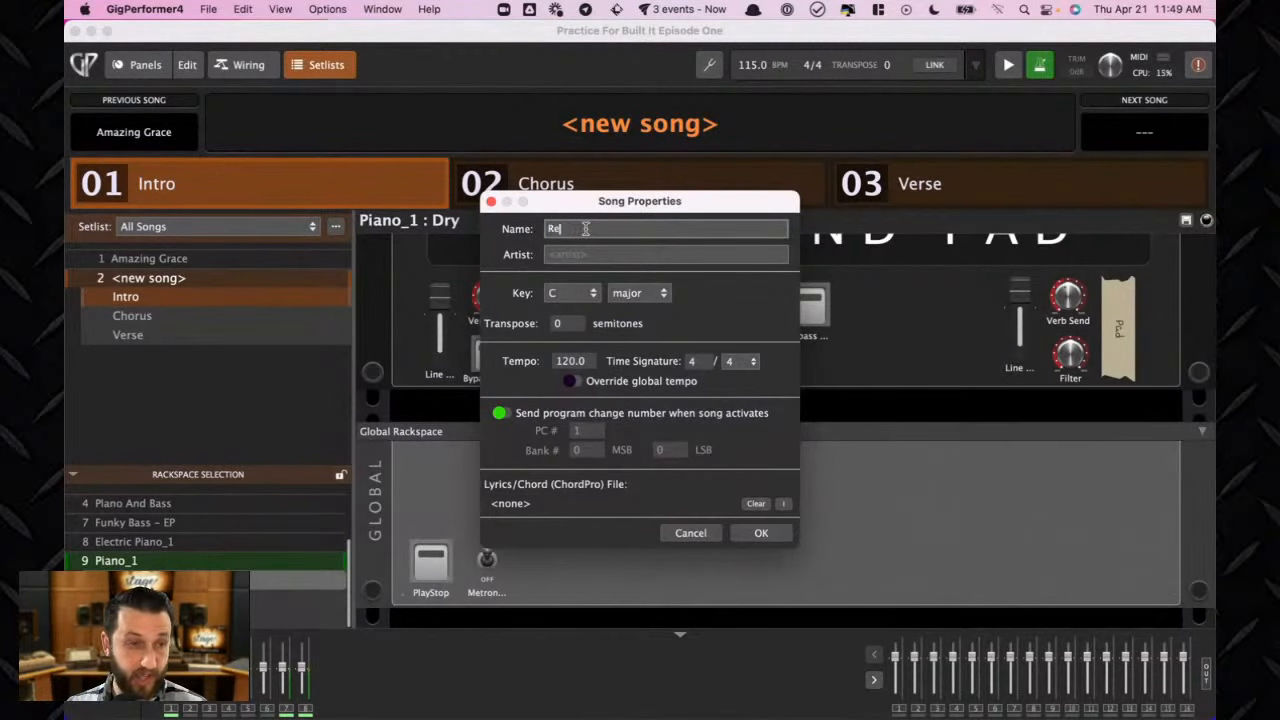
text(st PnOn Us)
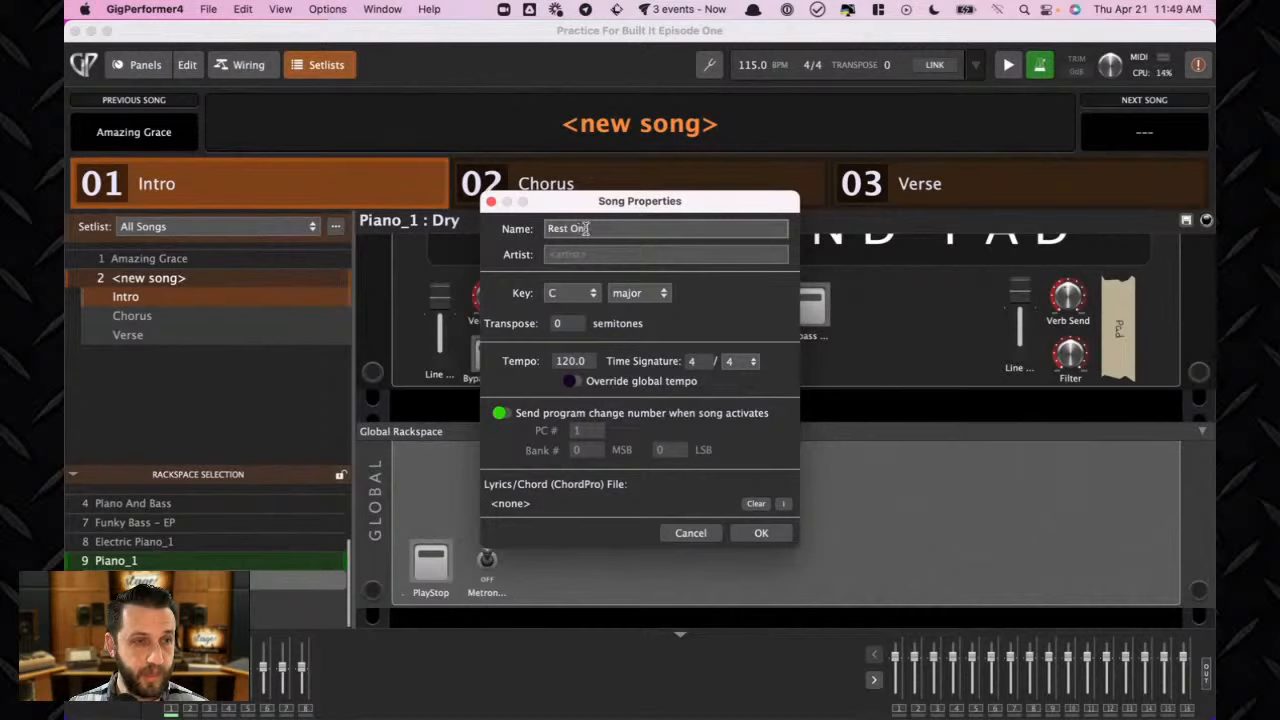
Set the new song's key to A major and its tempo to 100 BPM with the global tempo overridden, and accept its properties
click(592, 296)
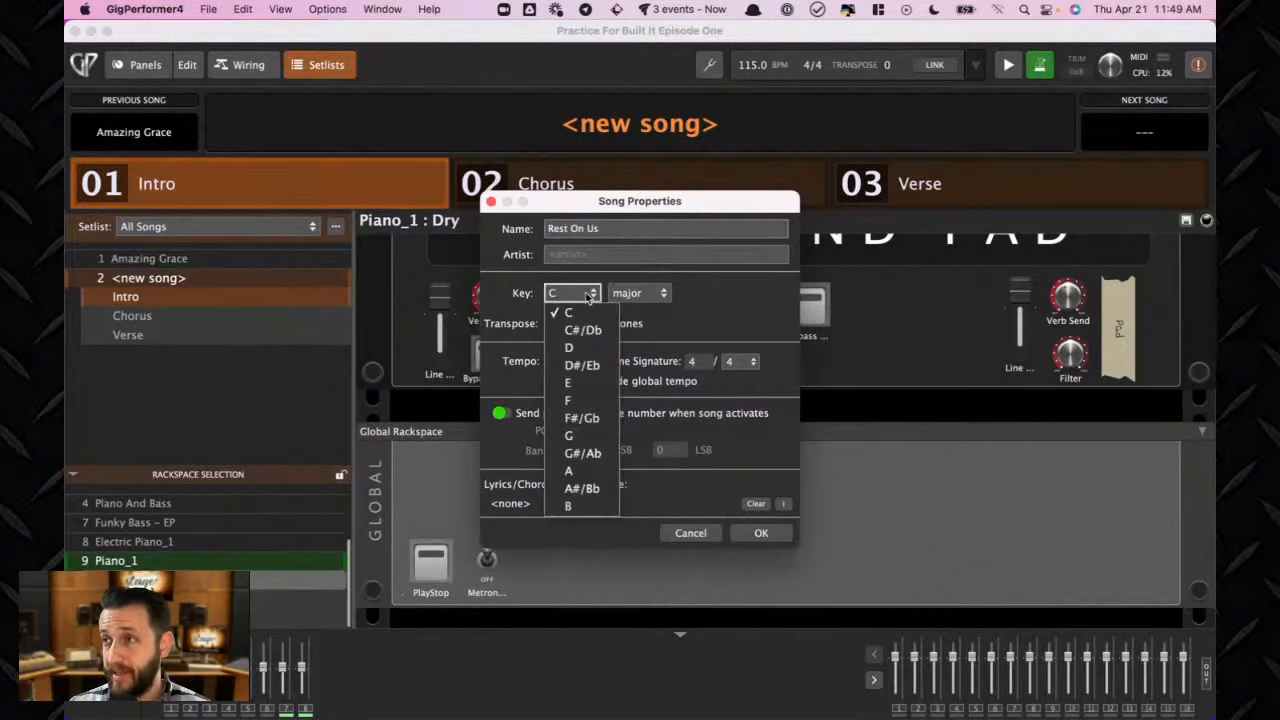
click(576, 471)
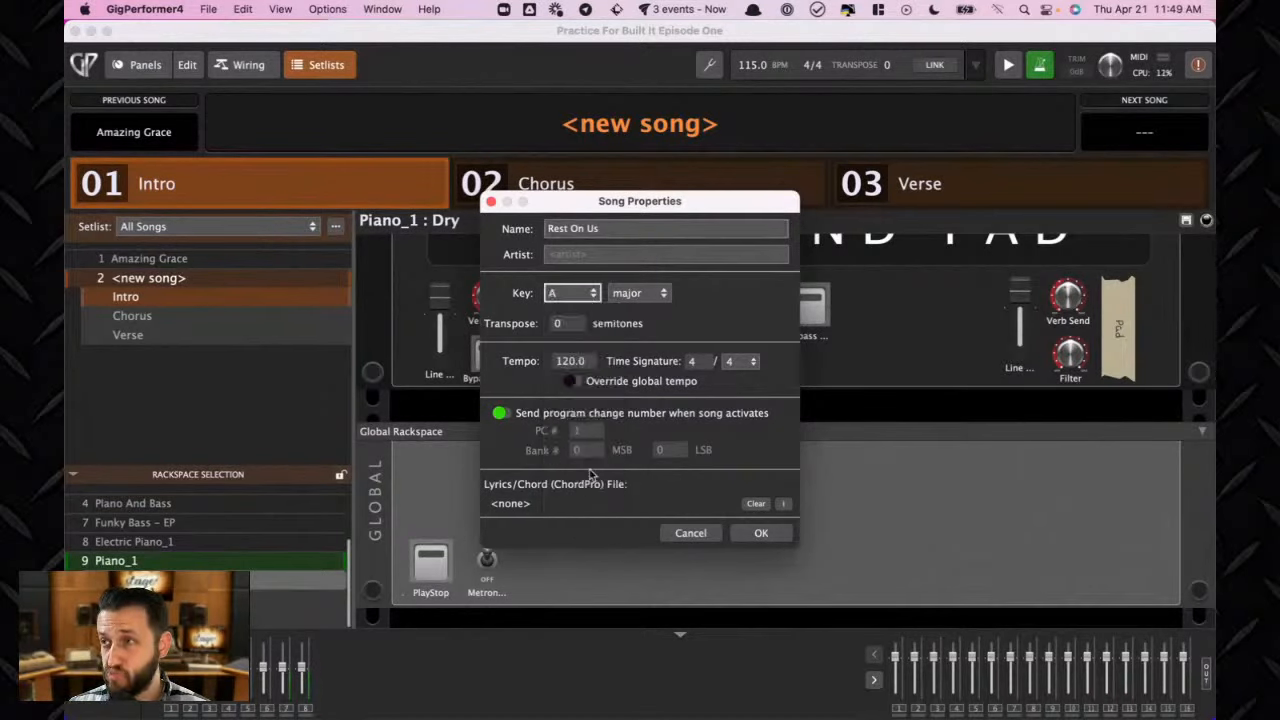
click(582, 386)
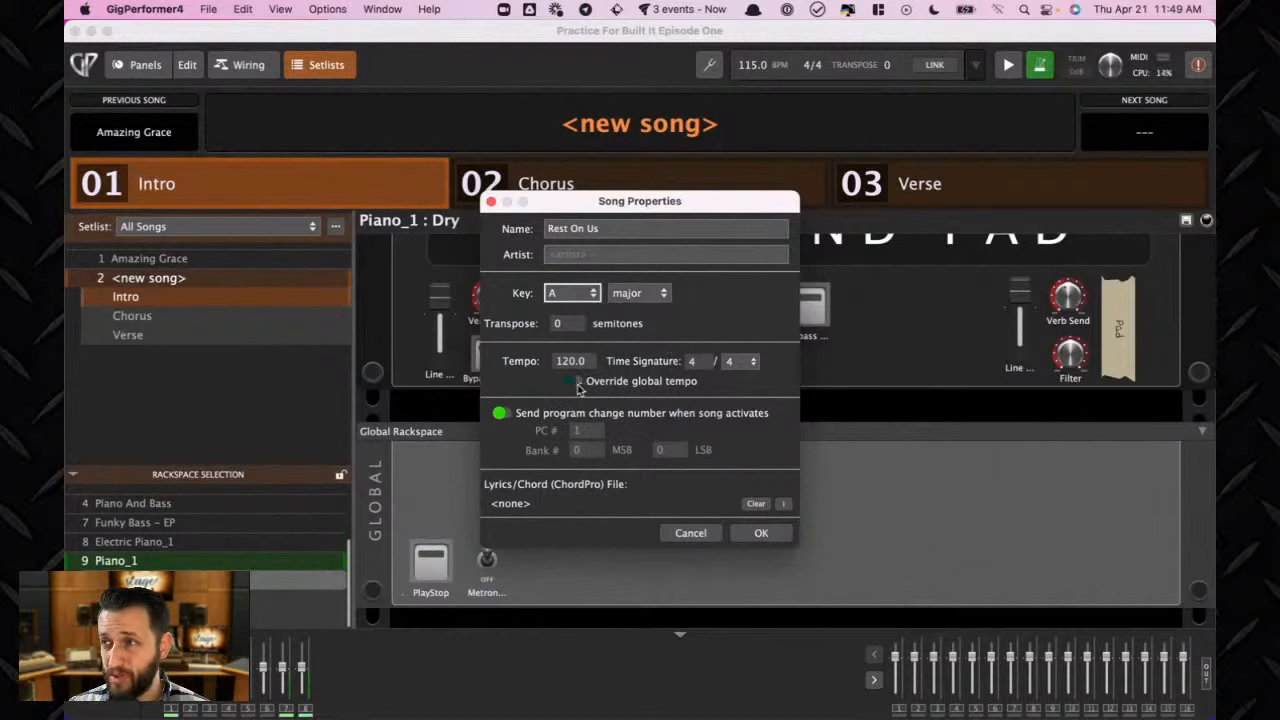
click(580, 386)
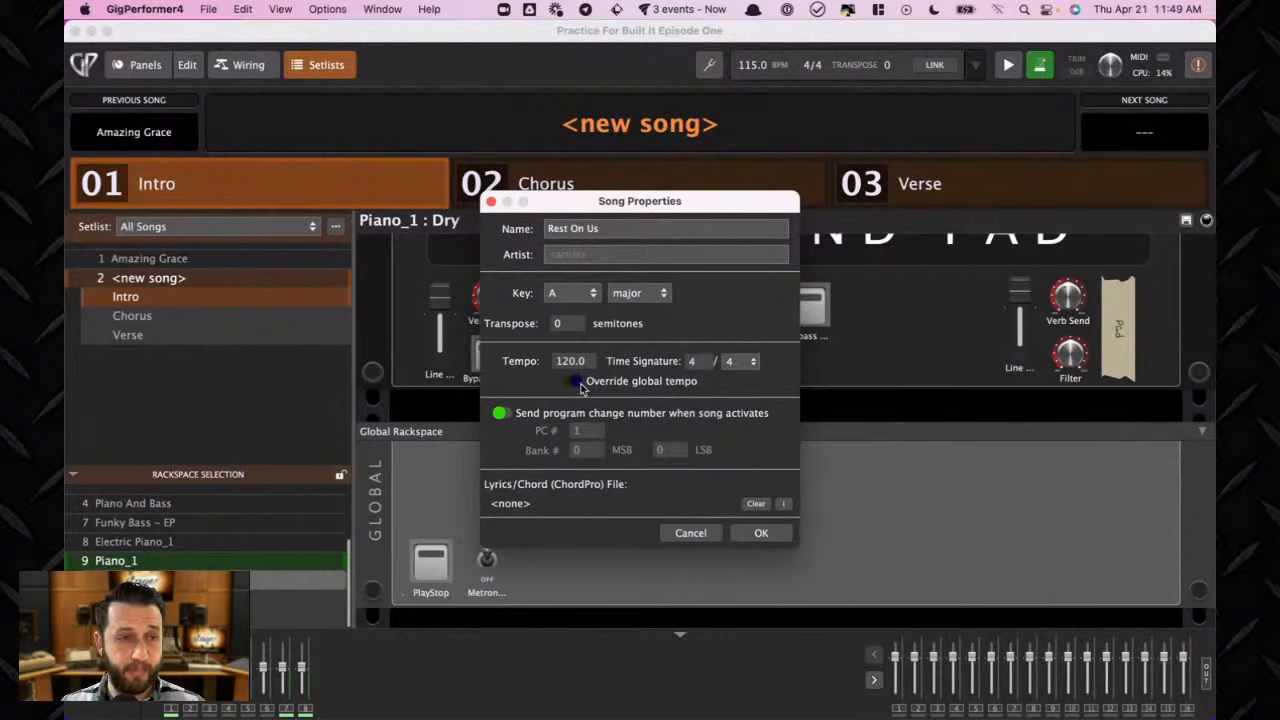
click(578, 386)
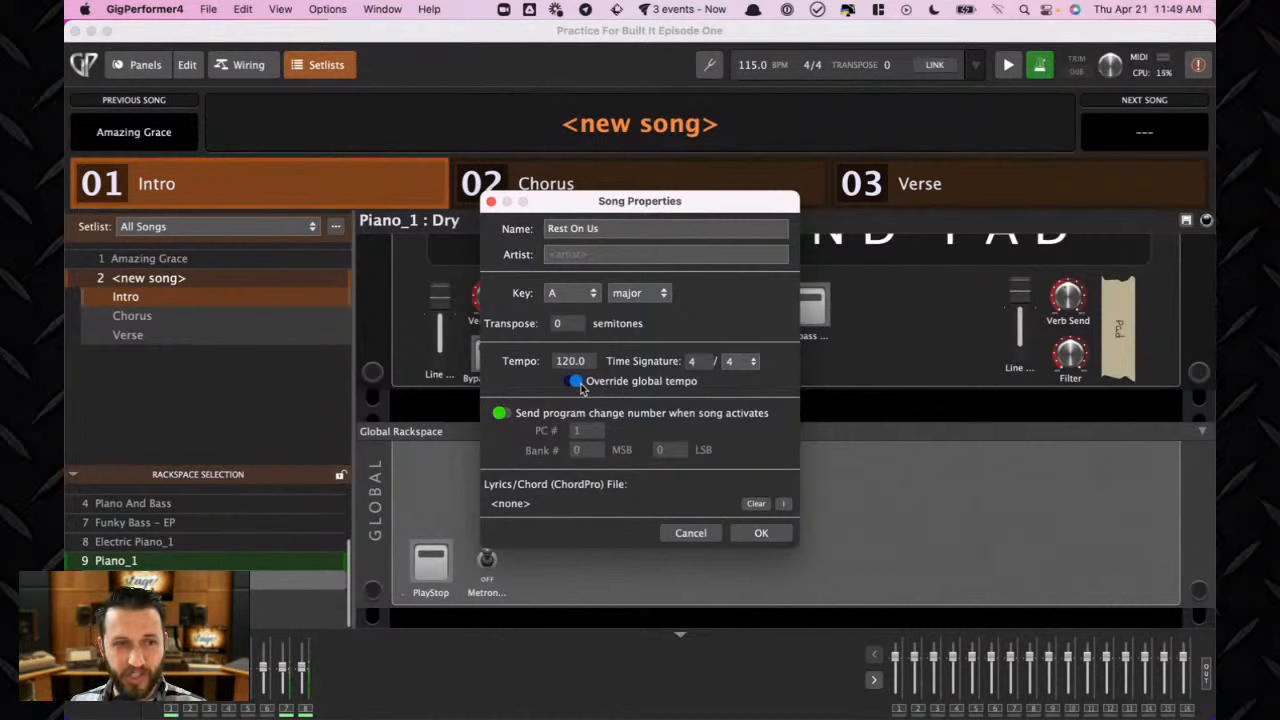
click(576, 382)
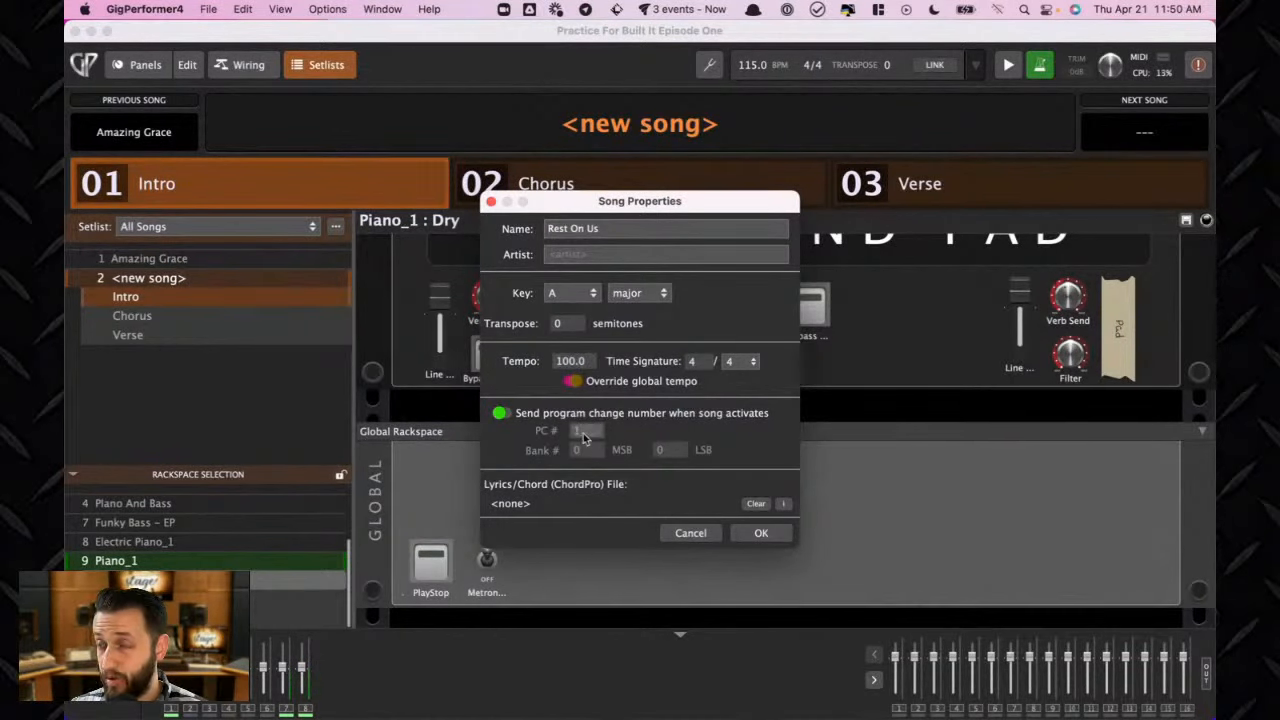
click(765, 533)
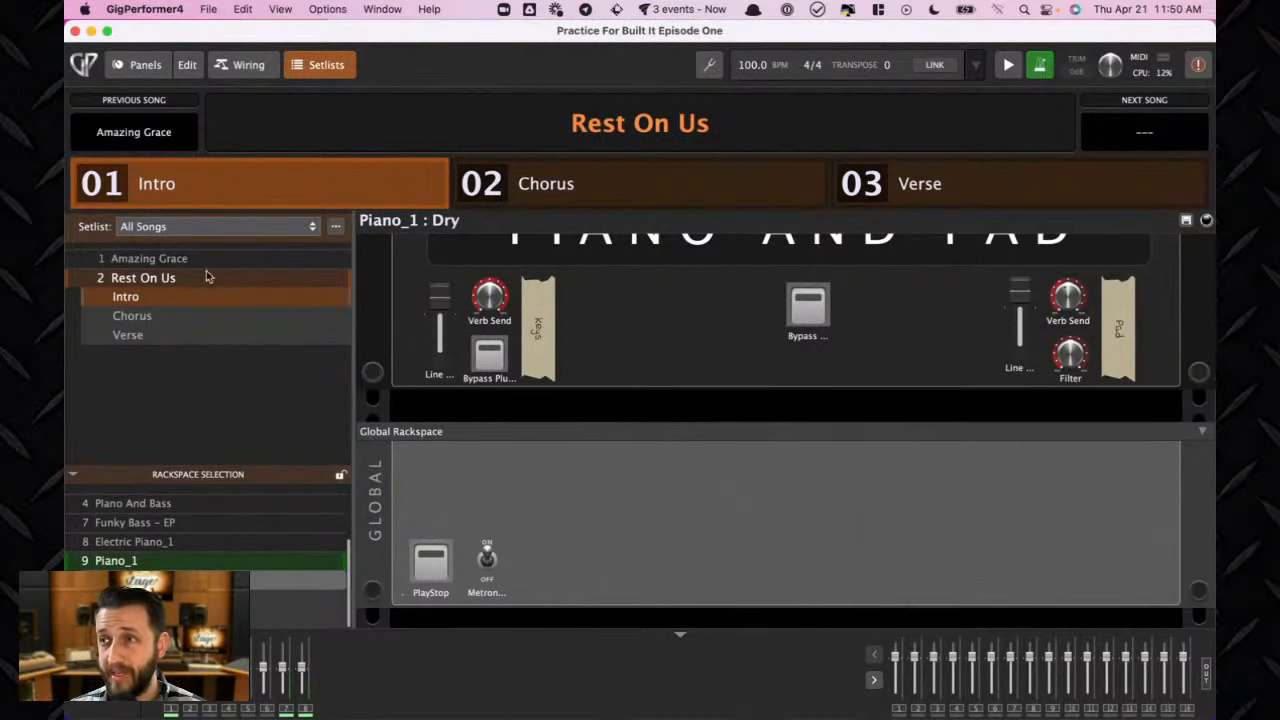
Play Amazing Grace and advance through its parts into Rest On Us, switching between the songs to compare tempos, and stop playback
click(170, 259)
click(438, 562)
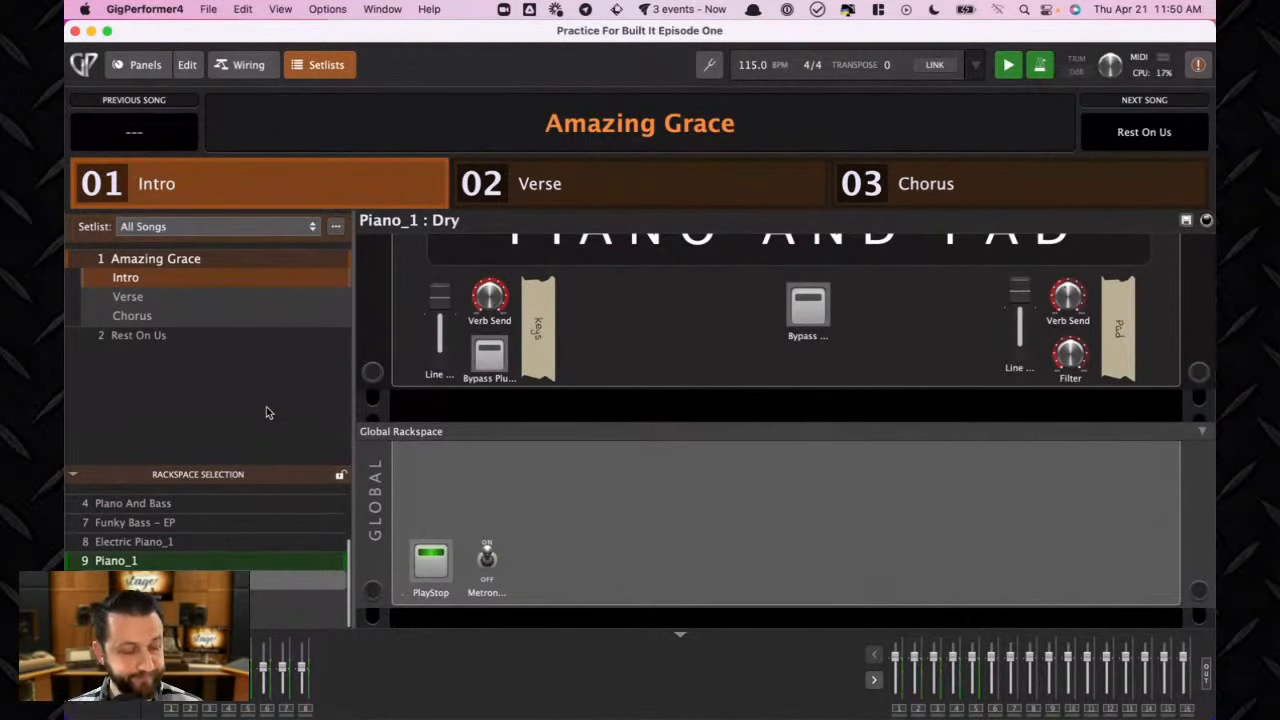
key(Right)
key(Right)
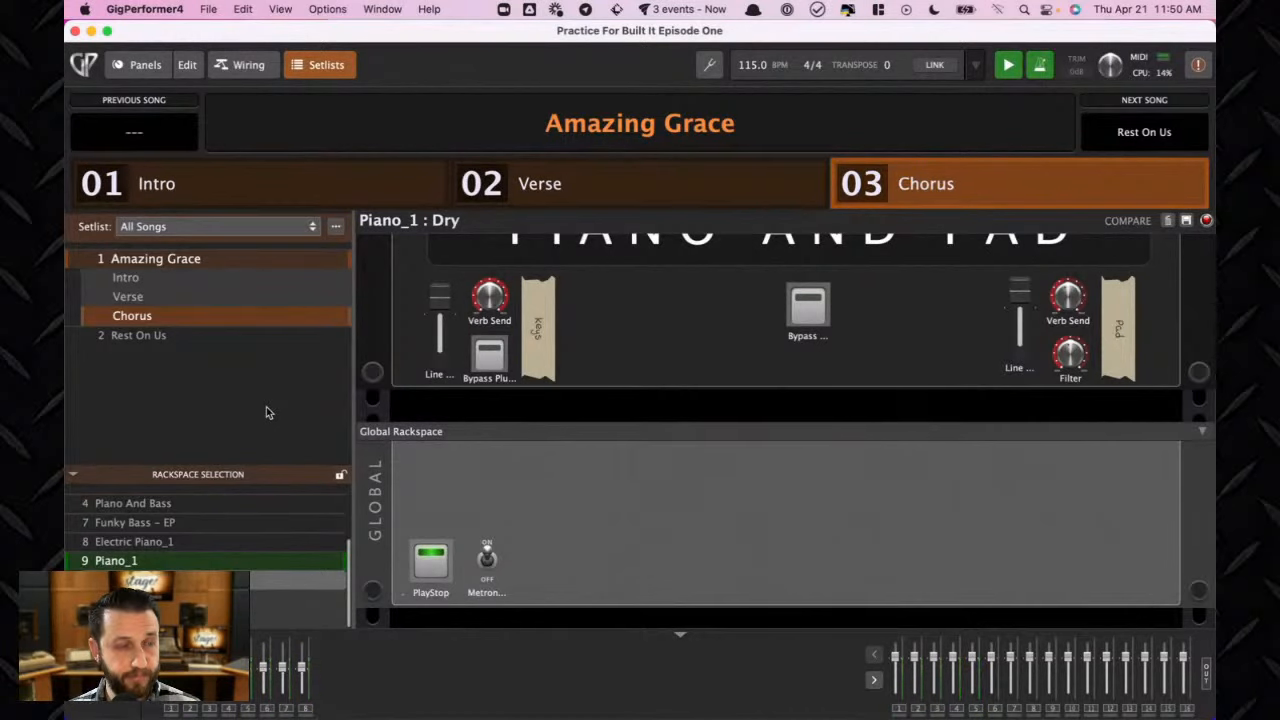
key(Right)
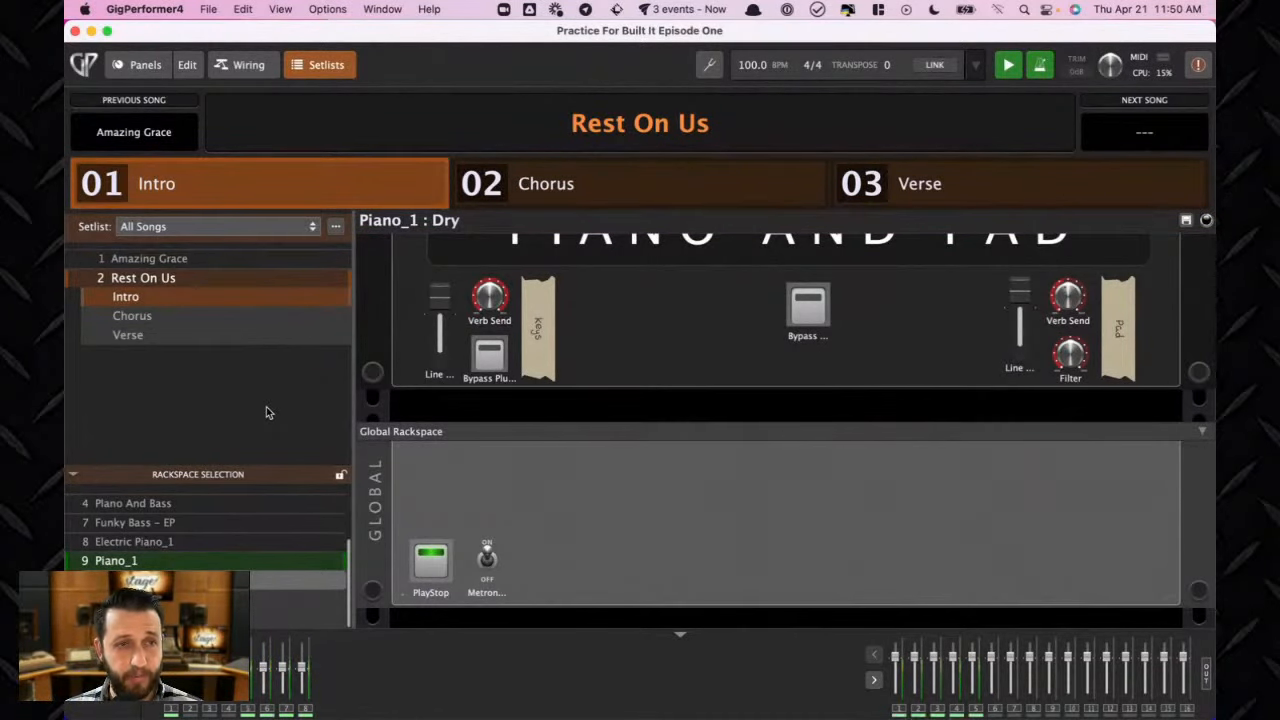
key(Left)
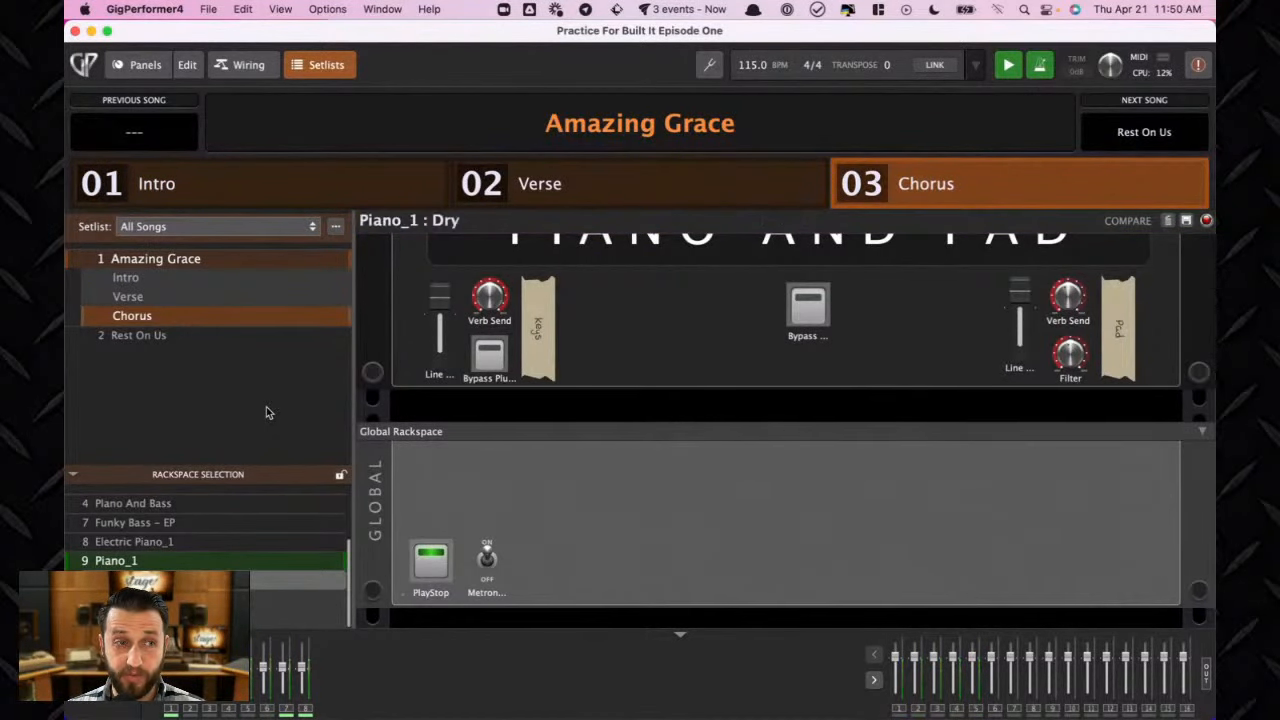
key(Right)
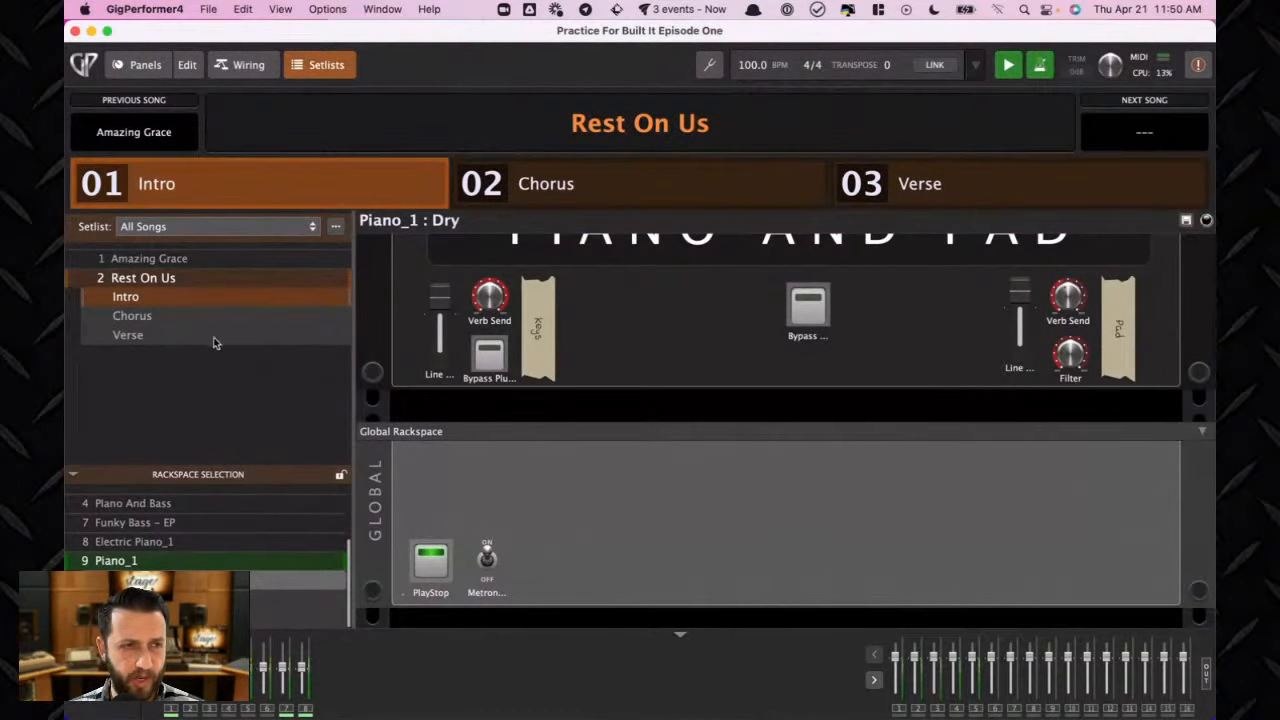
click(432, 570)
Tap in a tempo of 122 BPM in the tempo settings and close them
click(976, 66)
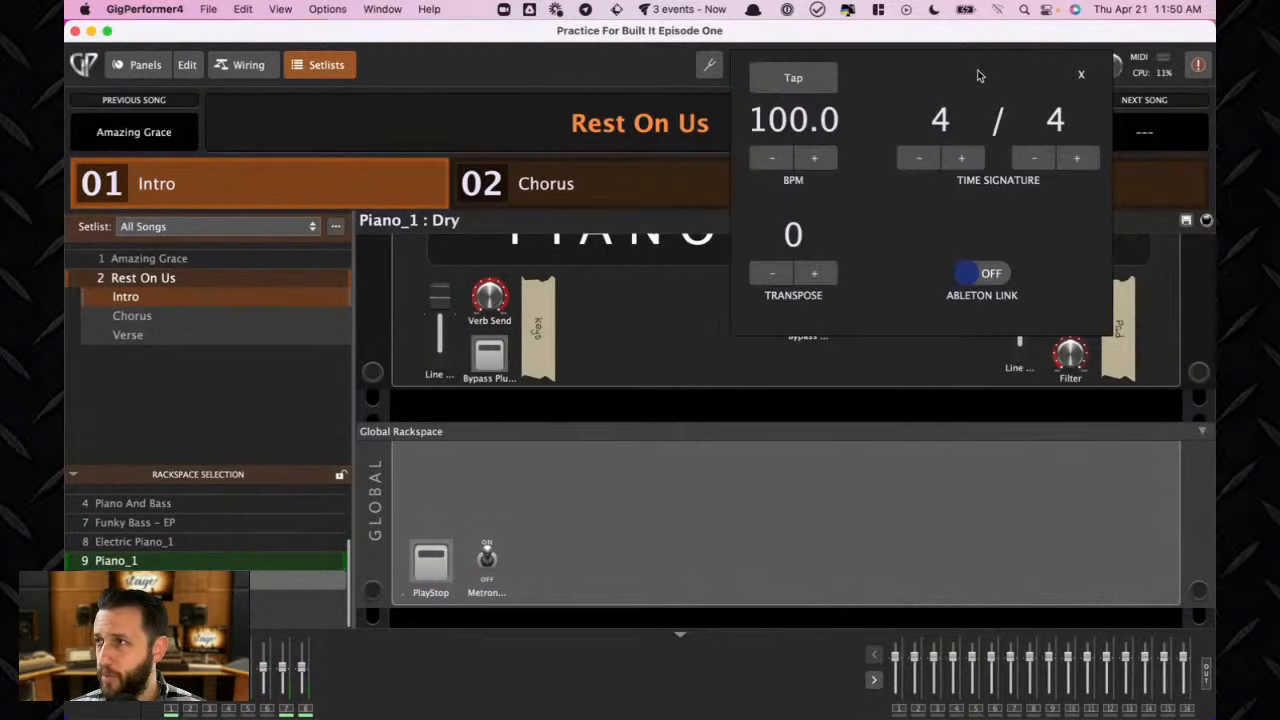
click(811, 80)
click(811, 80)
click(811, 80)
click(811, 80)
click(811, 80)
click(811, 80)
click(811, 80)
click(811, 80)
click(811, 80)
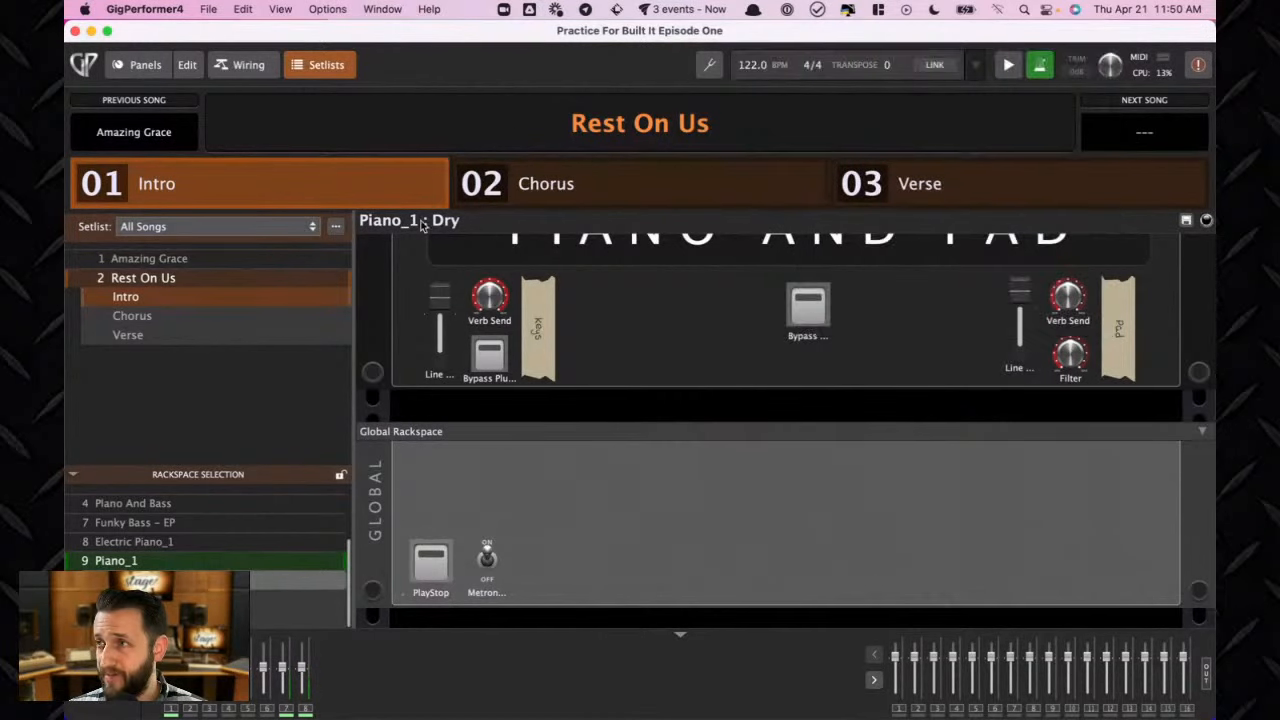
Set the tempo of Rest On Us to 125 BPM and check it with a short playback
double_click(140, 283)
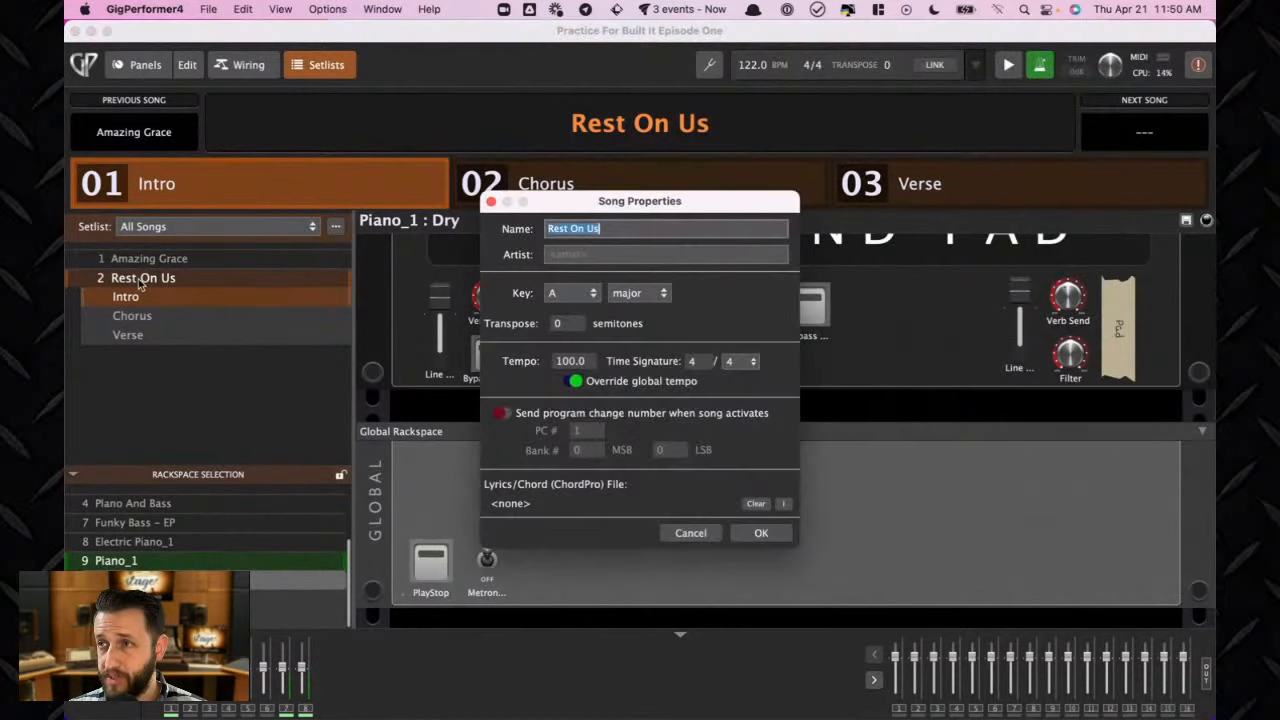
click(567, 364)
text(125)
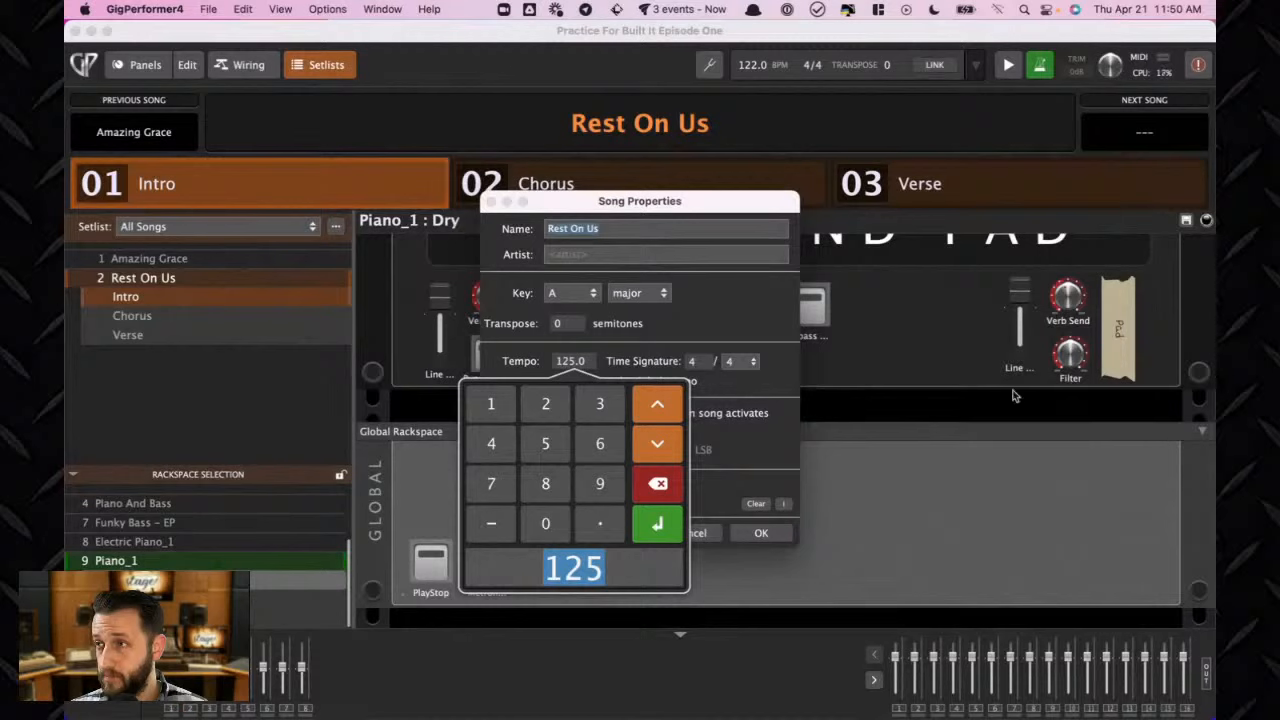
key(Return)
click(761, 533)
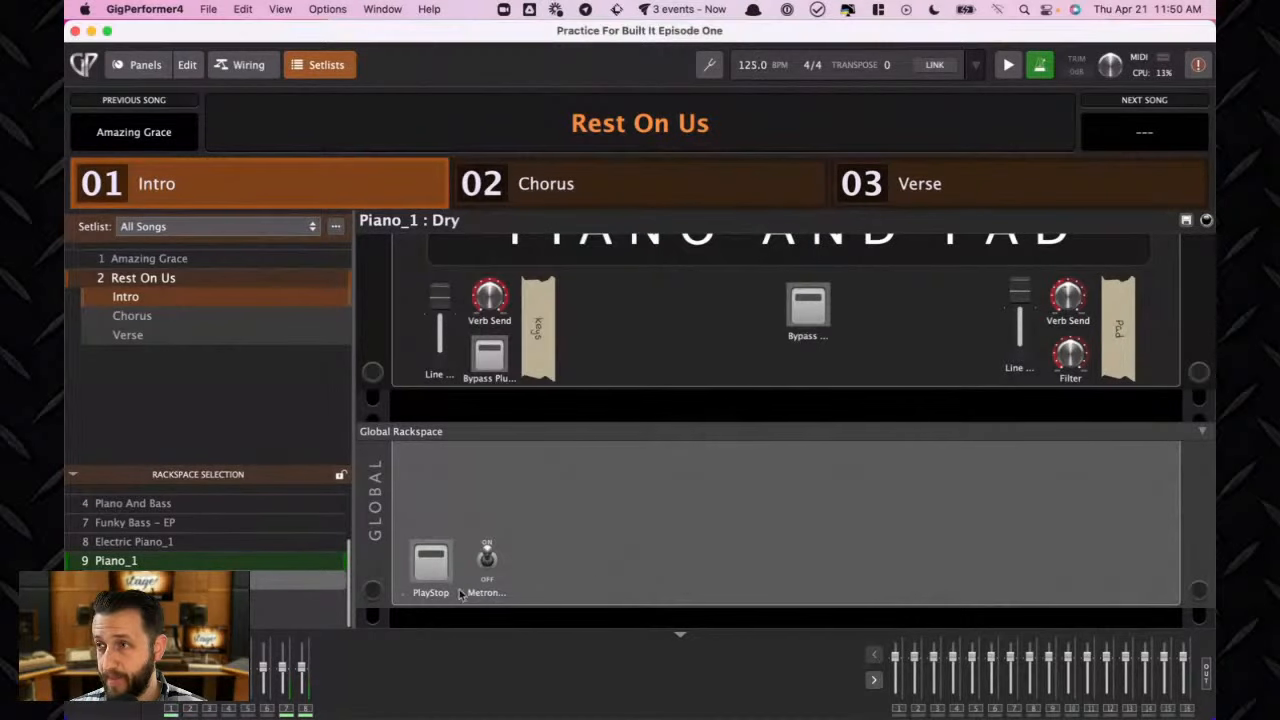
click(431, 567)
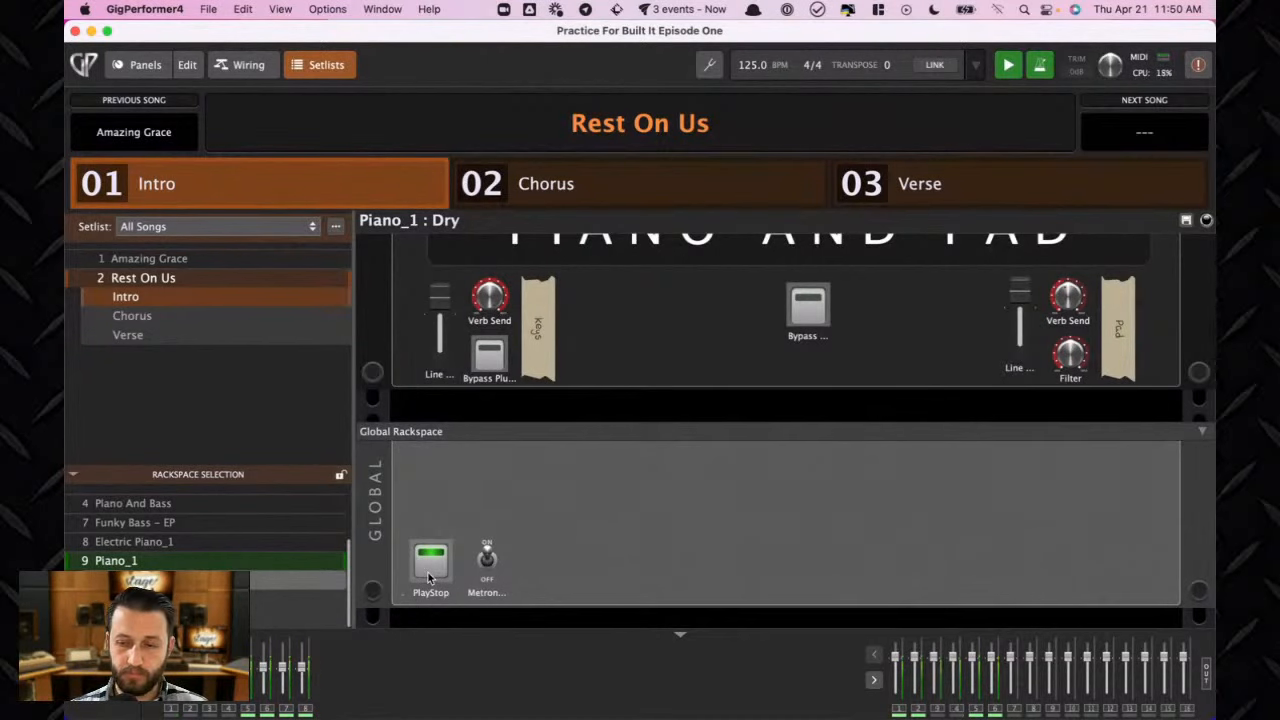
click(431, 564)
Switch Rest On Us through its Chorus and Verse parts and return to Intro
click(630, 196)
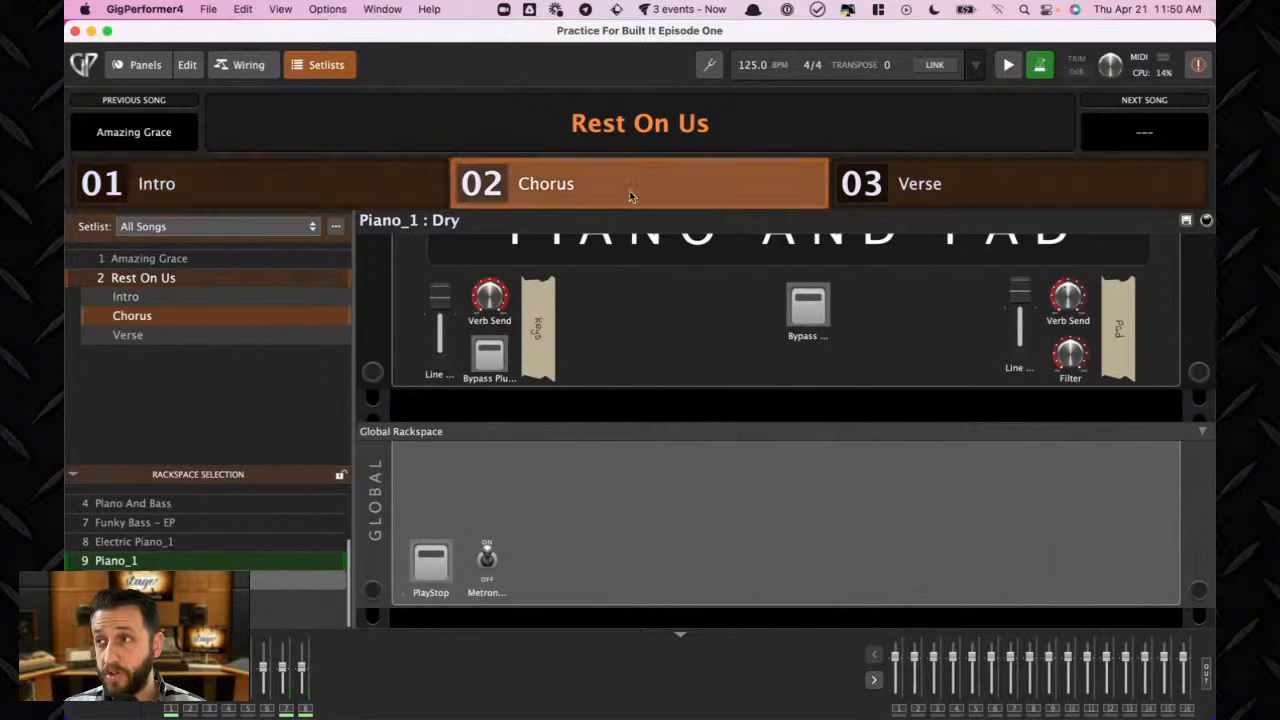
click(911, 189)
click(609, 200)
click(274, 181)
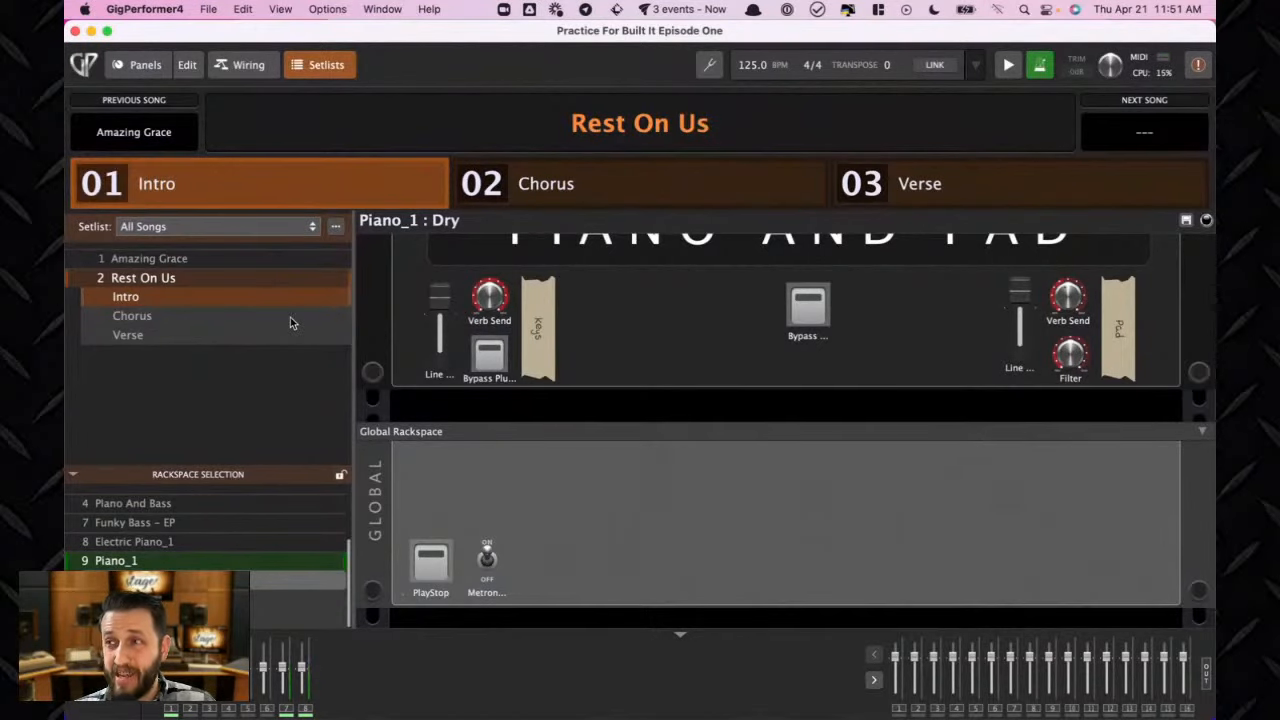
Open the Piano rackspace in the panels view and compare its sound with the bypass switch on and off
click(140, 65)
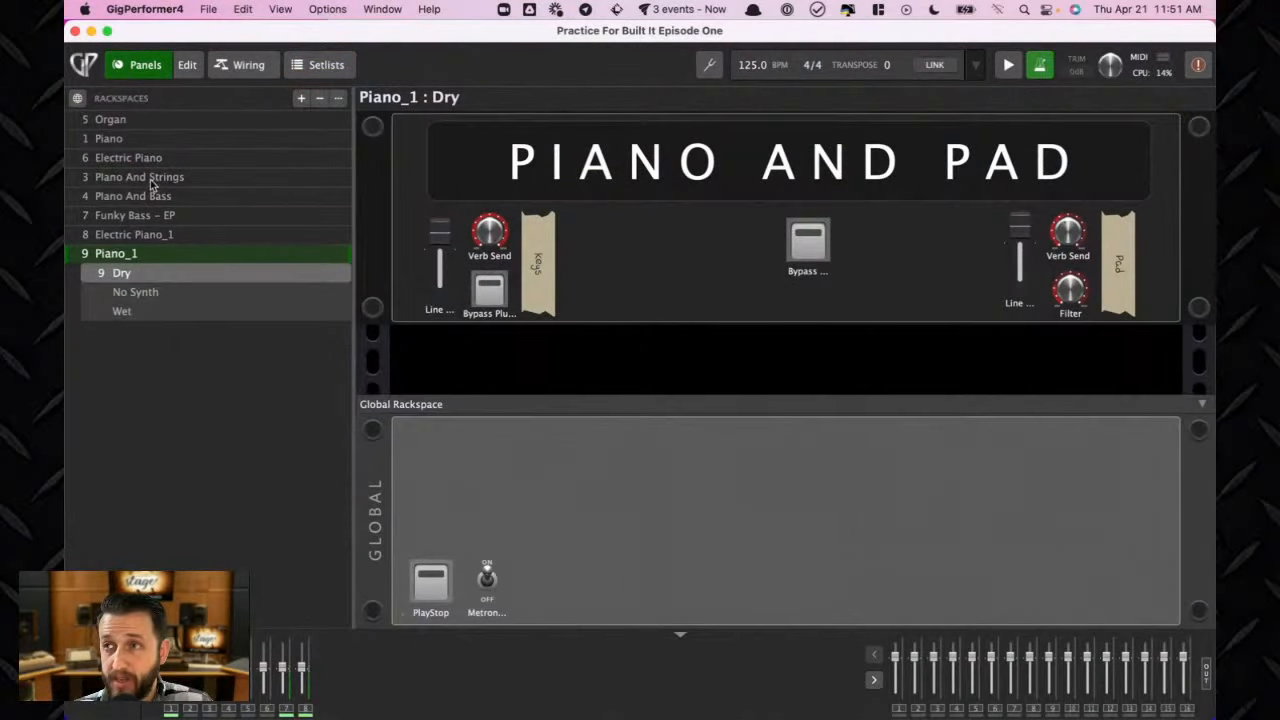
click(132, 141)
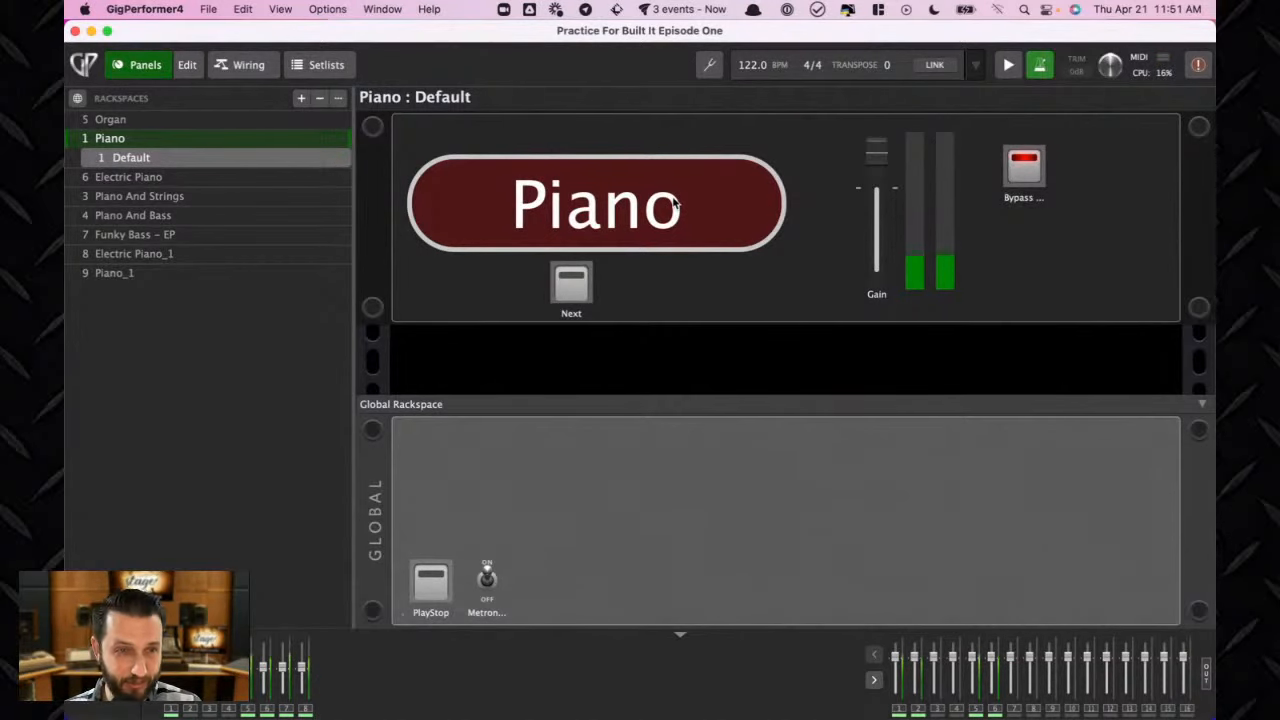
click(1040, 172)
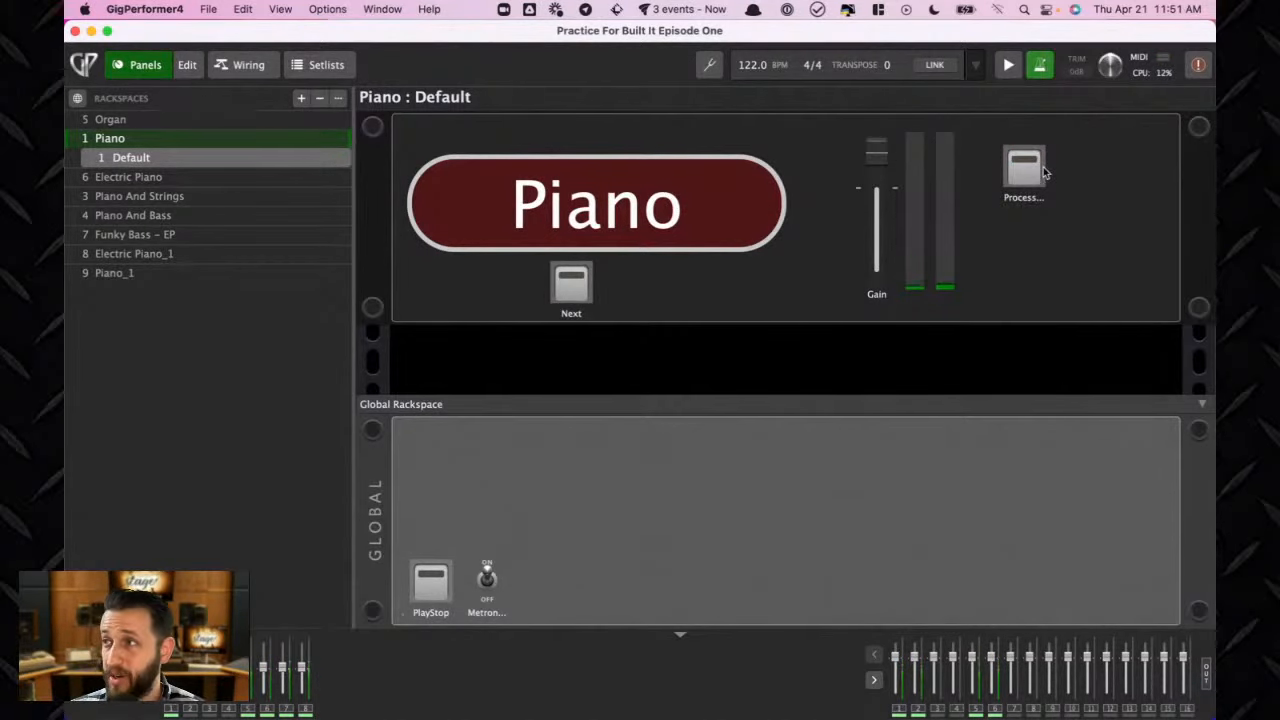
click(1040, 172)
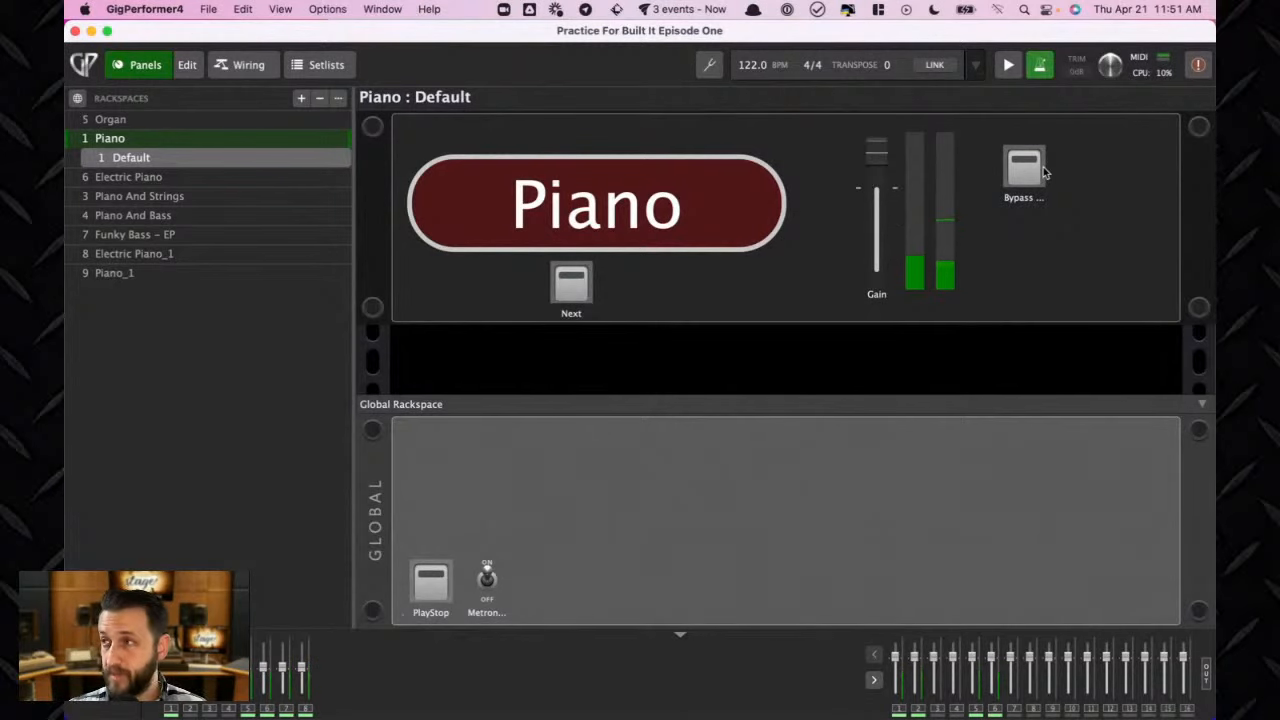
click(1040, 172)
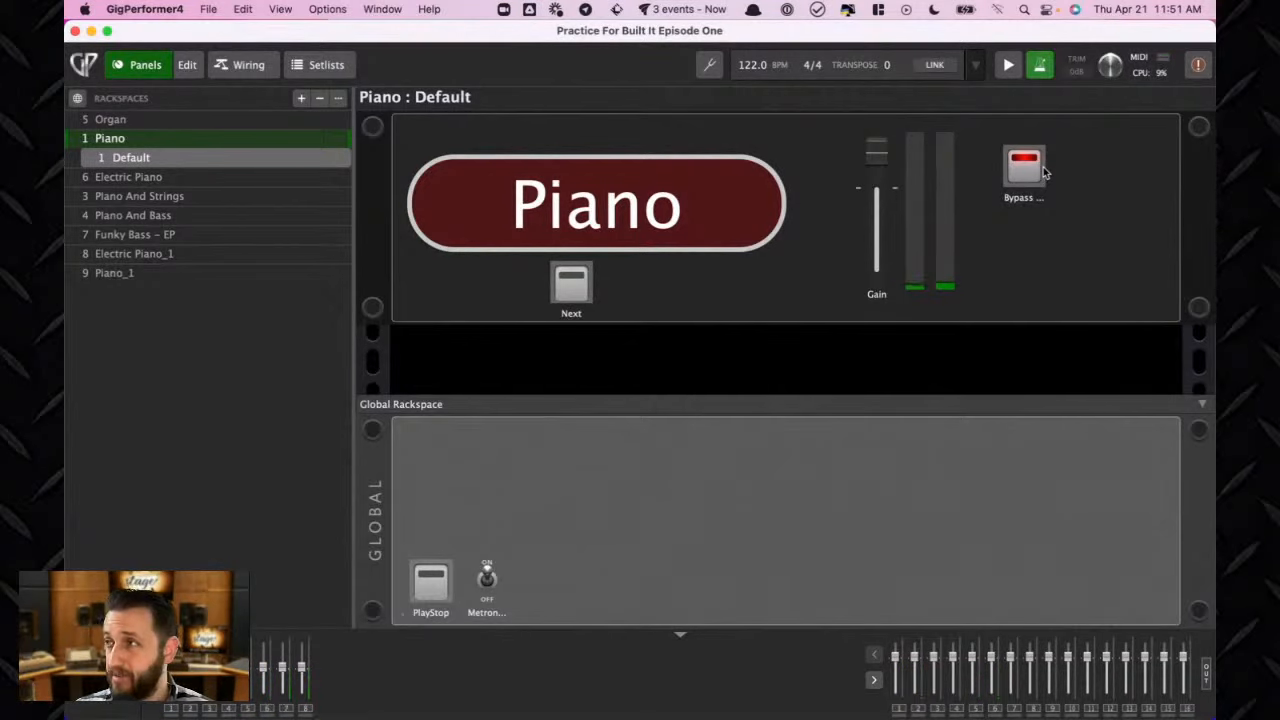
click(1041, 172)
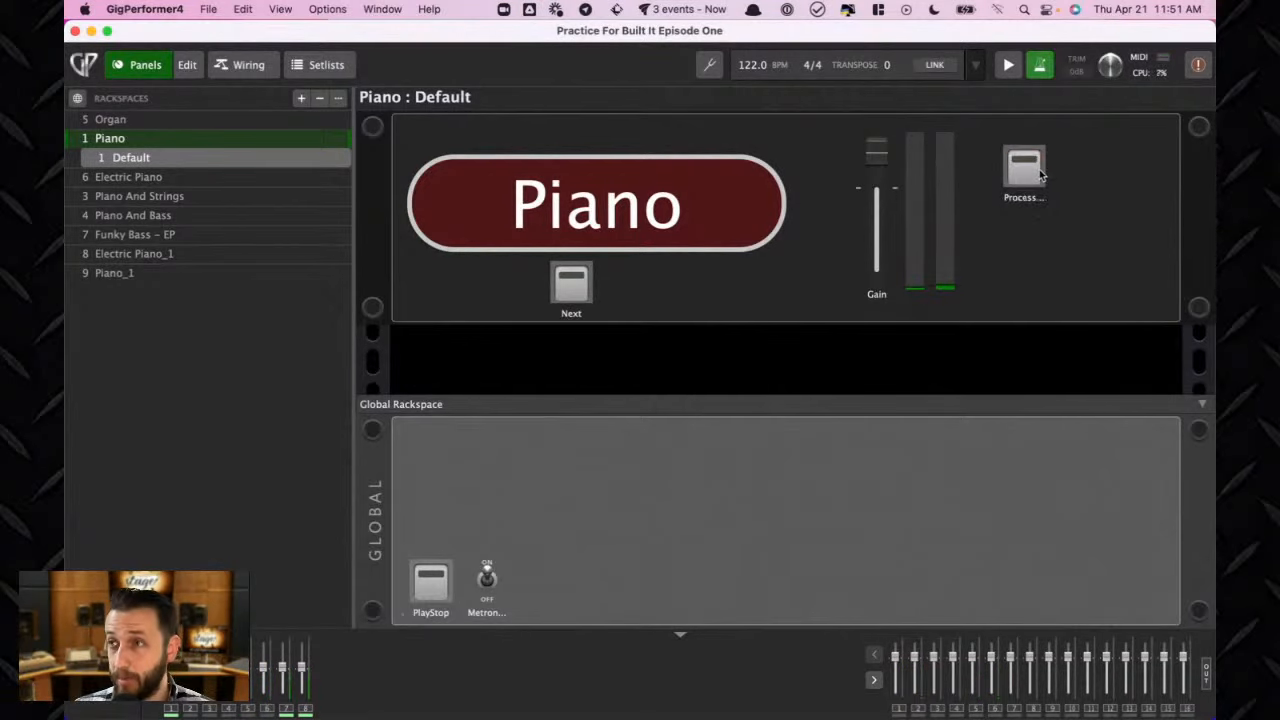
Assign the Piano rackspace to the Intro of Rest On Us in the setlist, and check it by moving to the previous song and back
click(318, 66)
scroll(177, 500, up, 3)
click(137, 521)
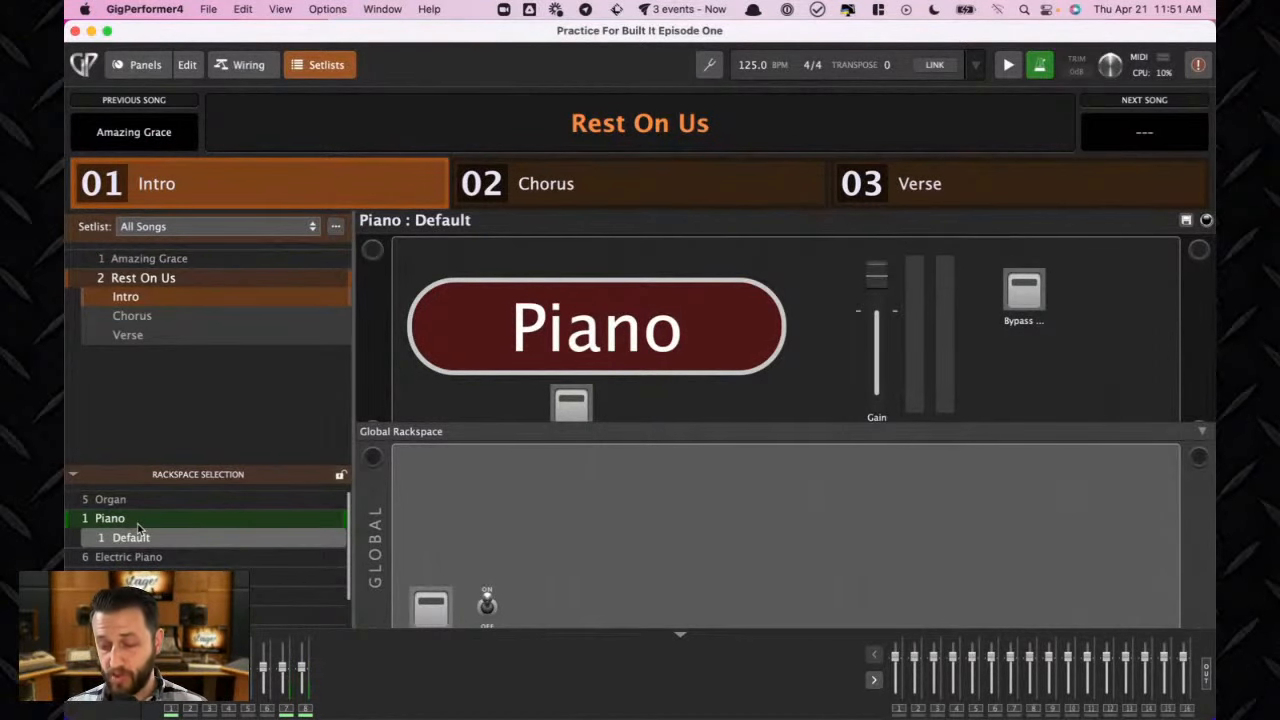
key(Left)
key(Right)
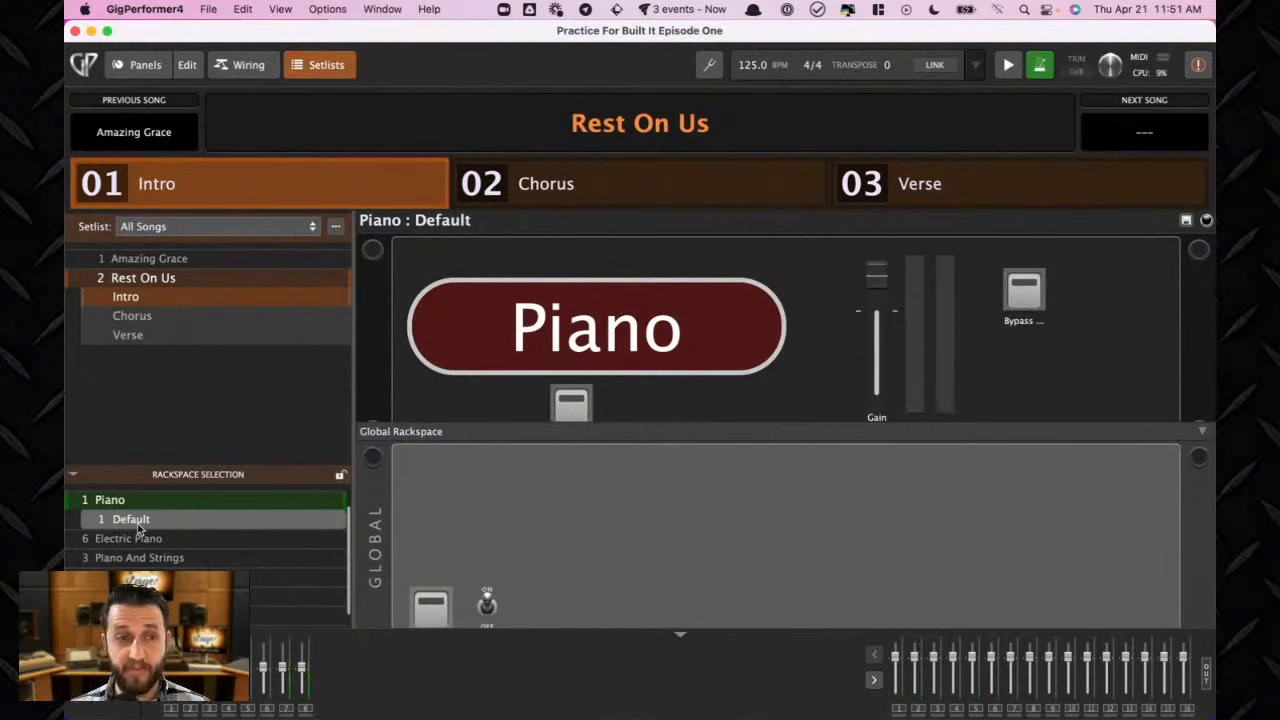
Compare the Piano rackspace's sound with the bypass switched off and on, and capture the bypassed variation into the Intro of Rest On Us
click(1030, 296)
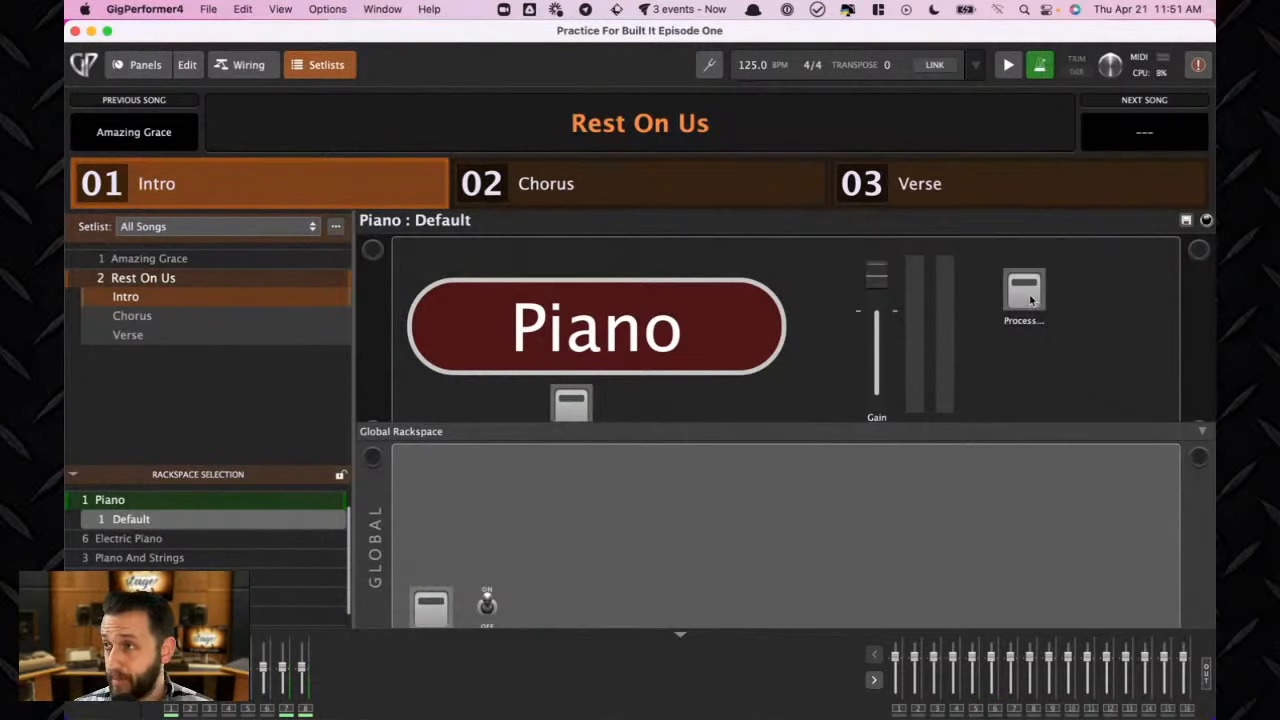
click(1030, 298)
click(1030, 296)
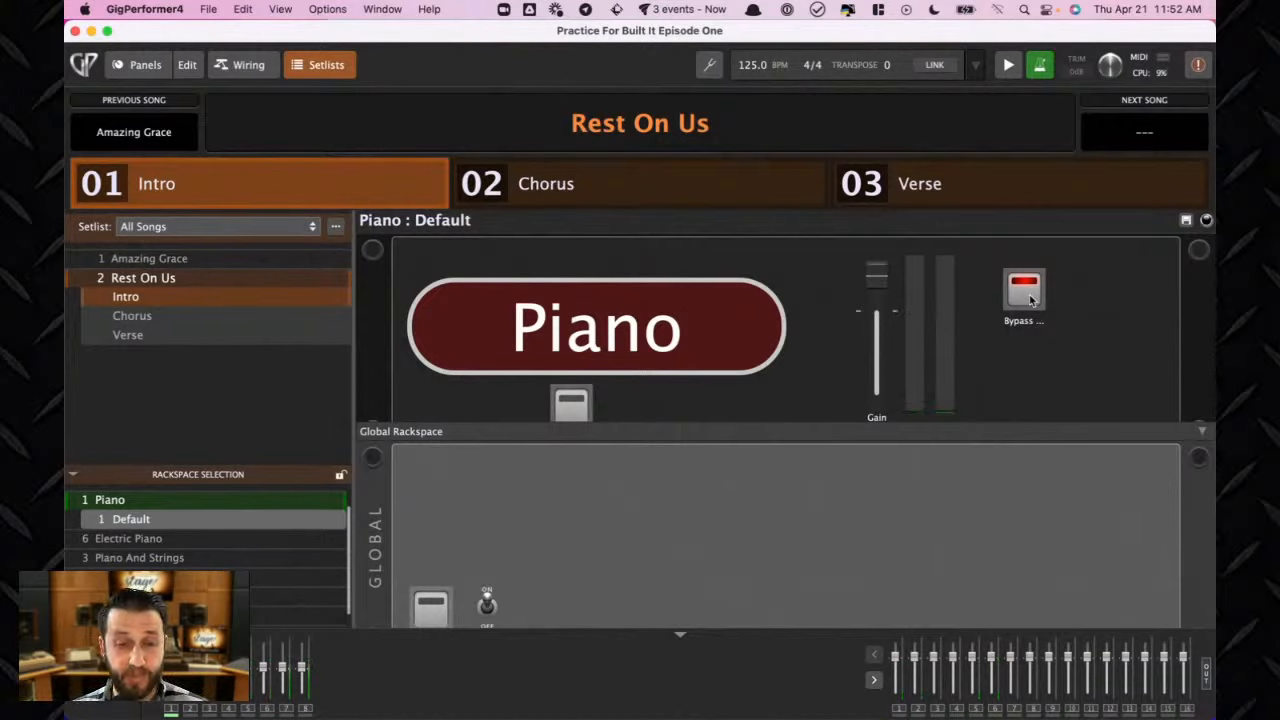
click(1187, 222)
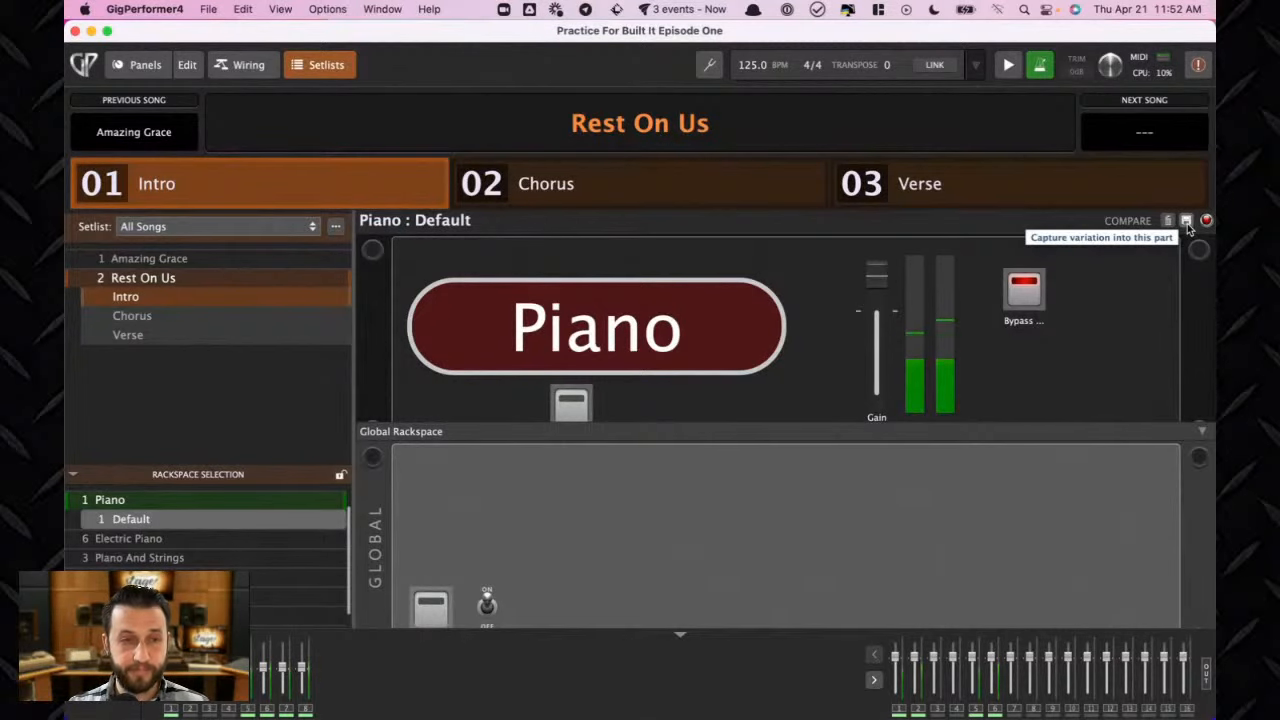
key(Right)
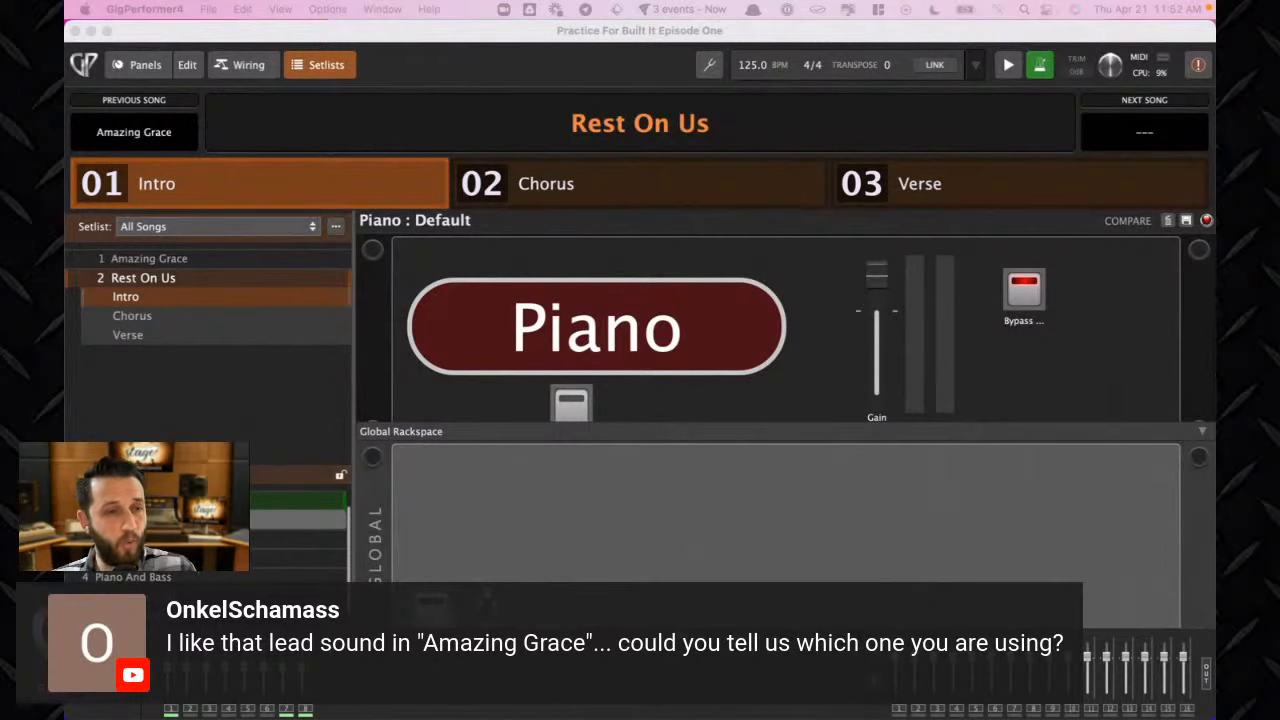
Select Amazing Grace in the setlist and open the Pigments synth from its Piano_1 rackspace wiring
click(138, 67)
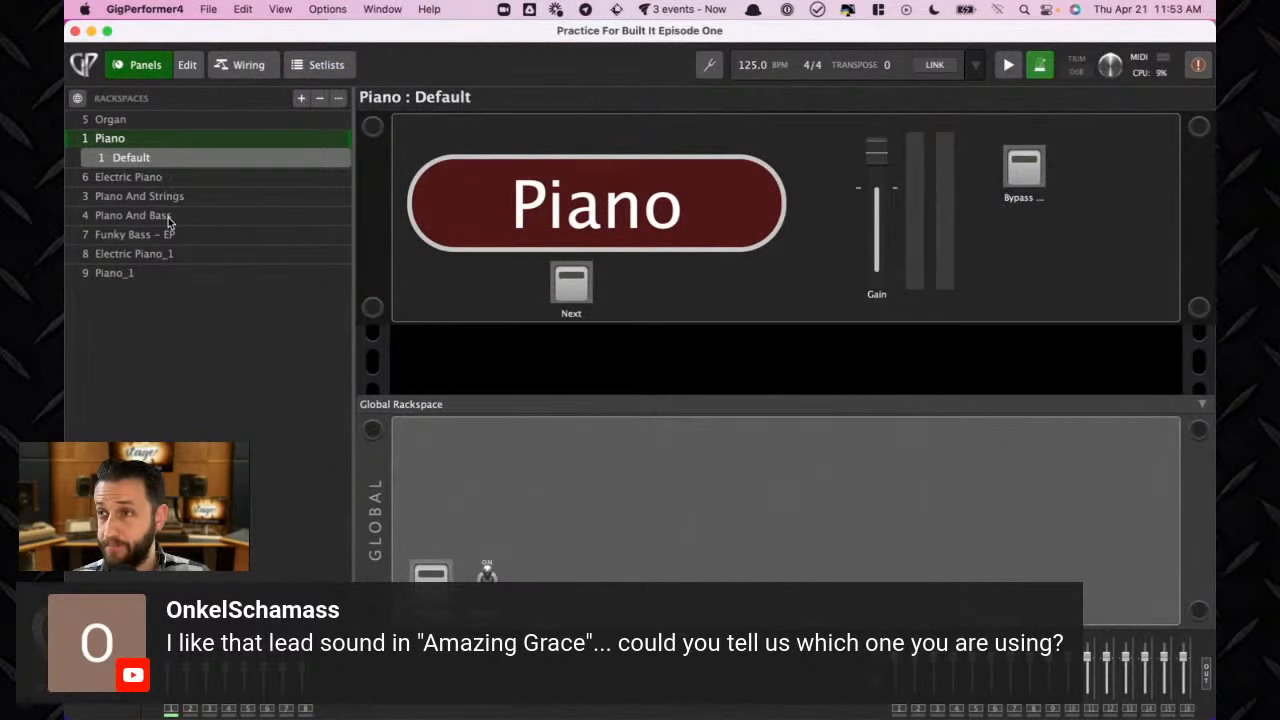
click(318, 65)
click(145, 258)
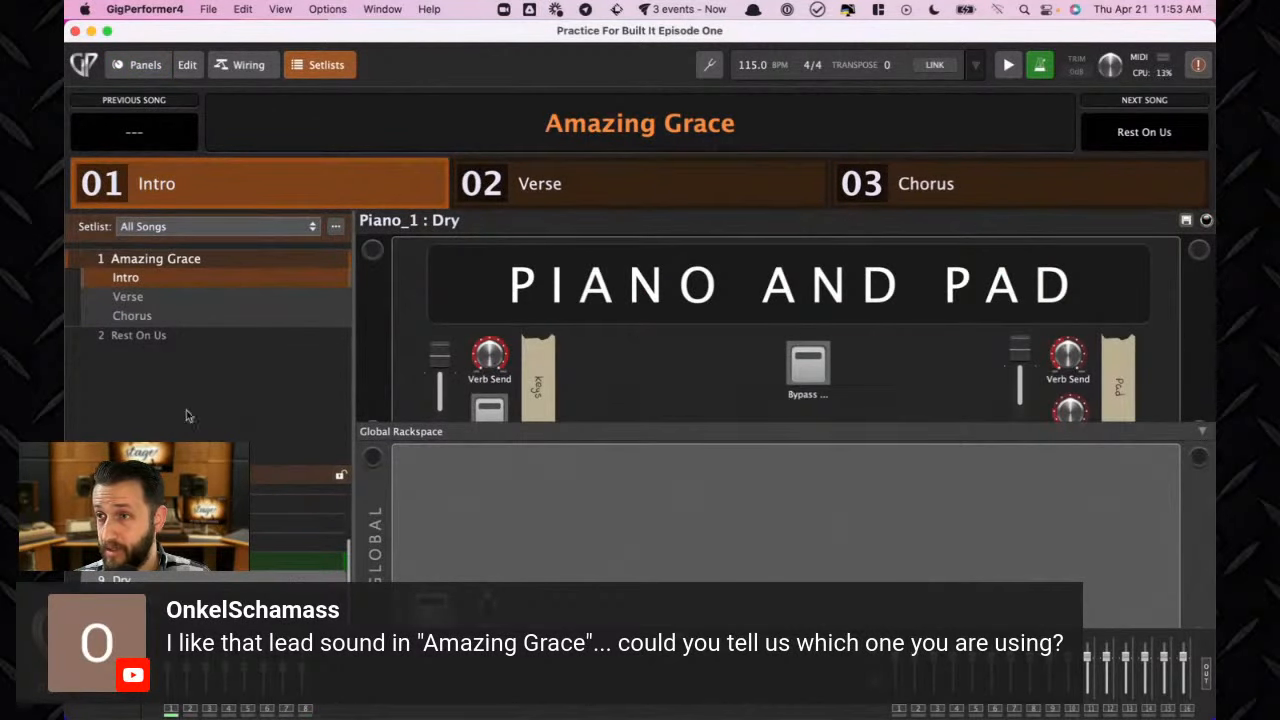
click(140, 65)
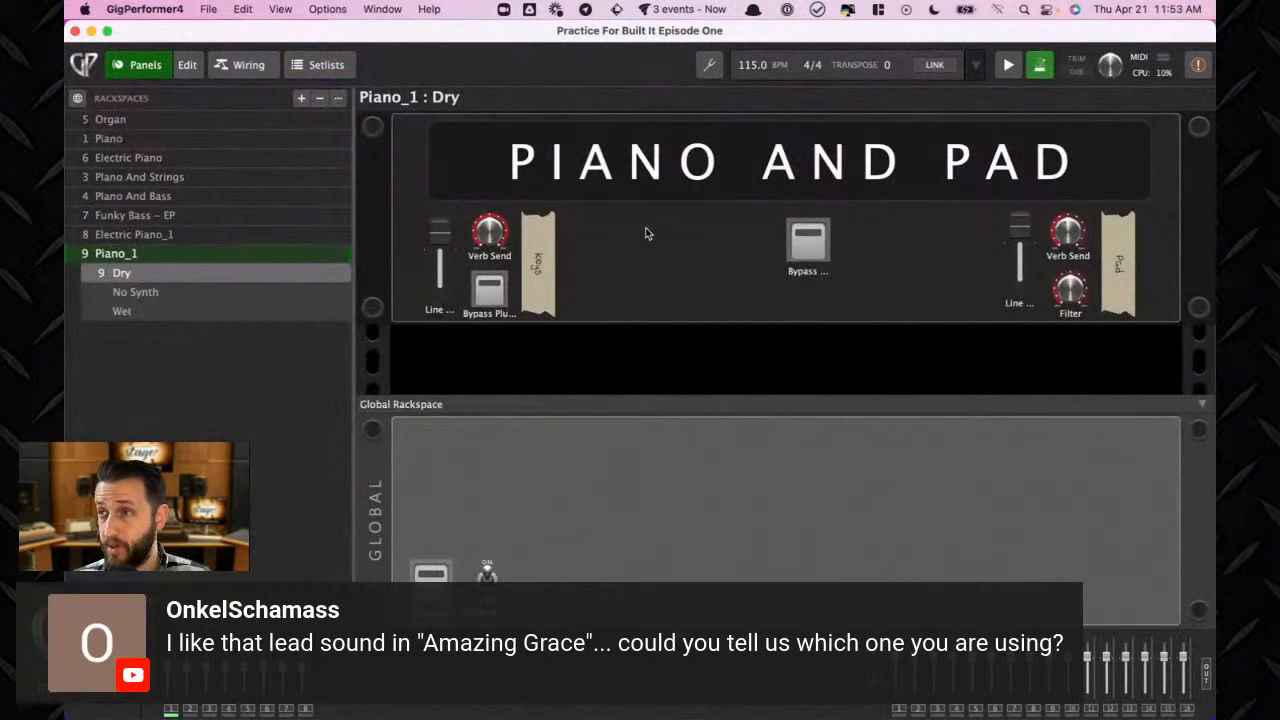
click(249, 65)
click(973, 316)
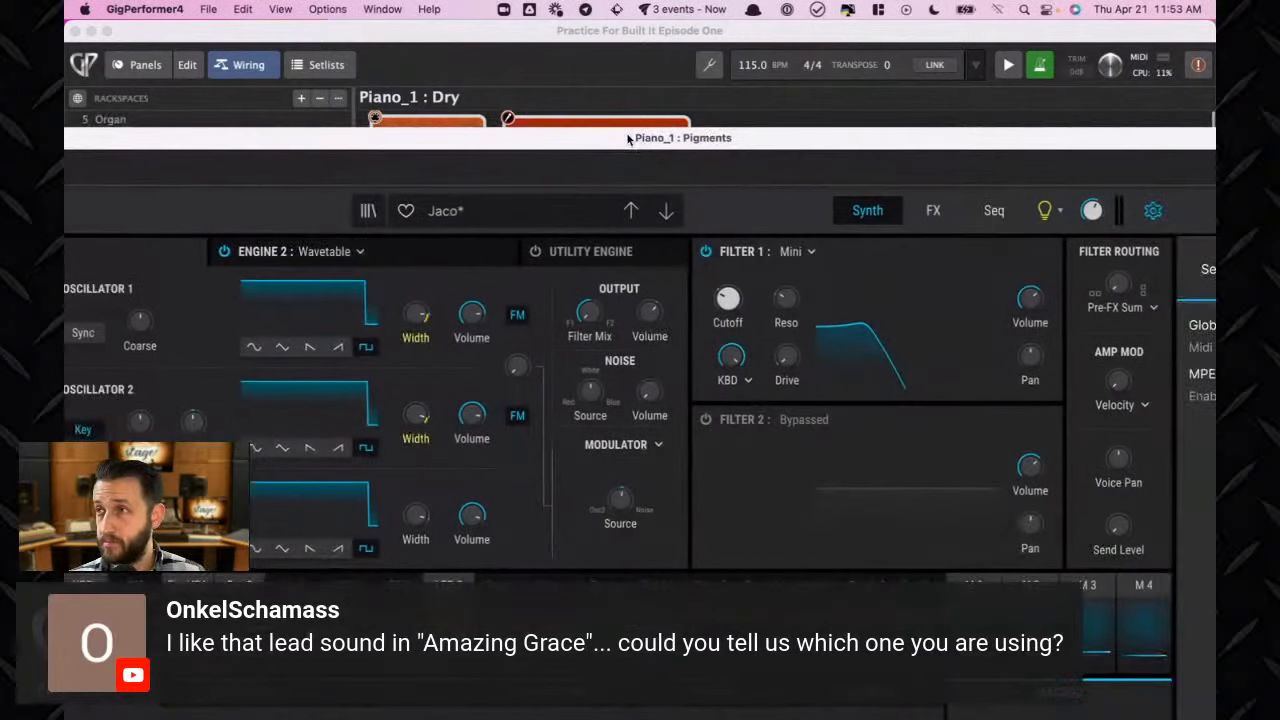
Resize the Pigments plugin window to 50% to show the whole synth, and close it to return to the setlist
drag(623, 133, 503, 71)
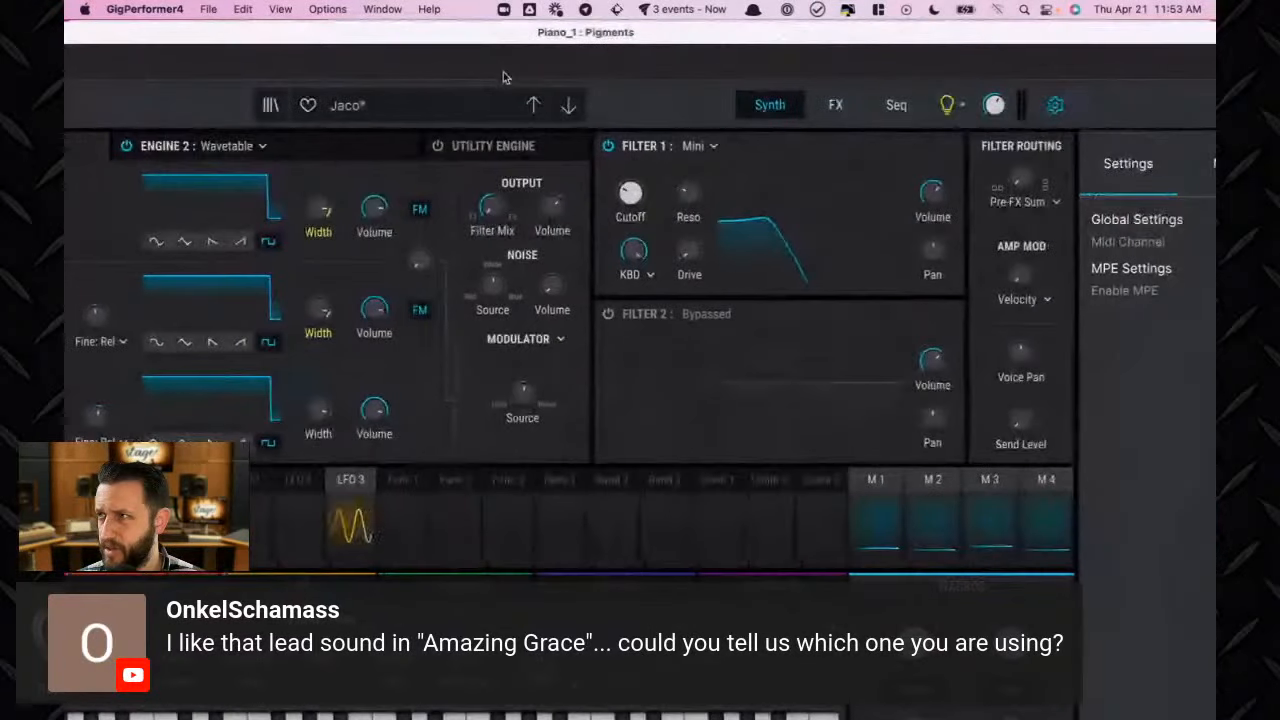
drag(629, 38, 1001, 92)
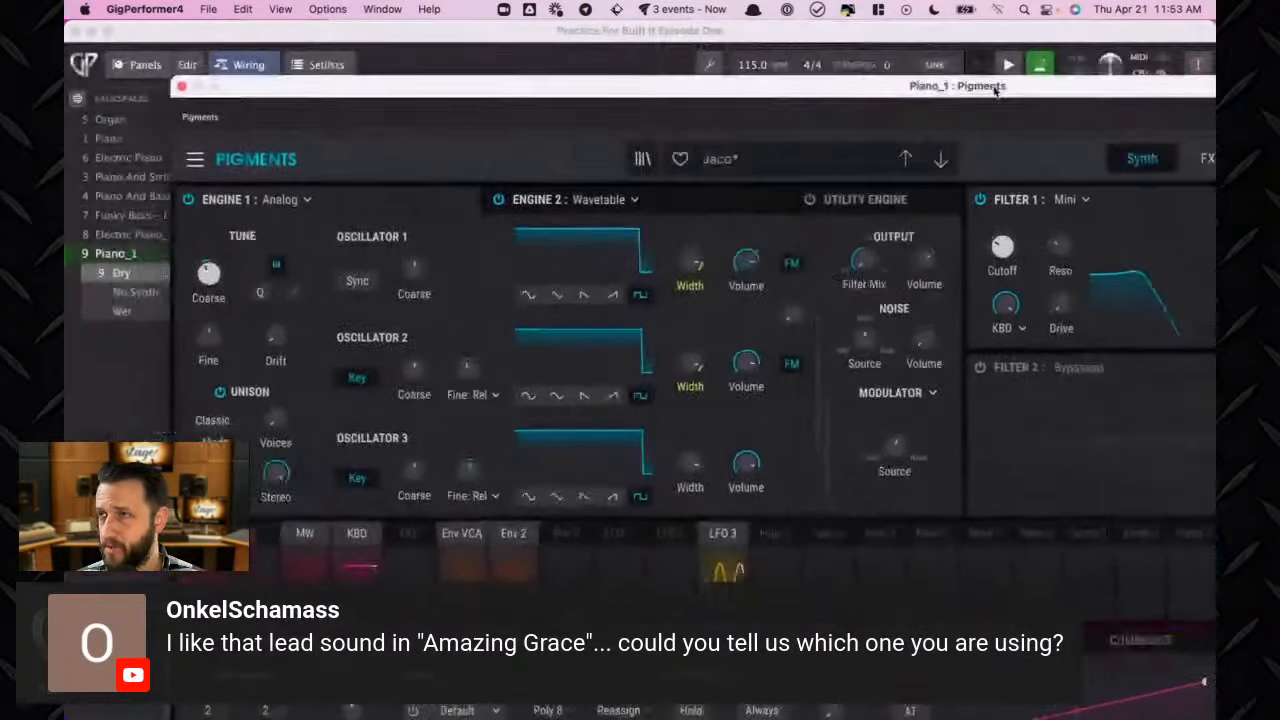
click(200, 160)
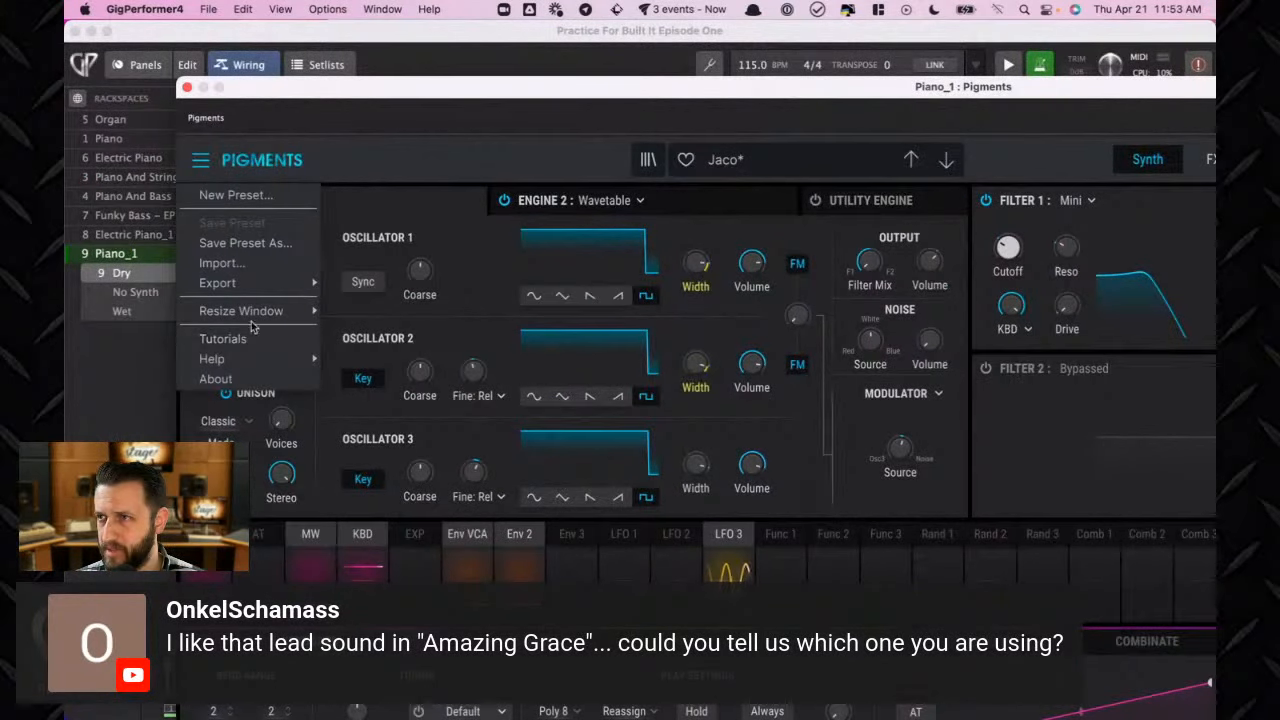
mouse_move(265, 310)
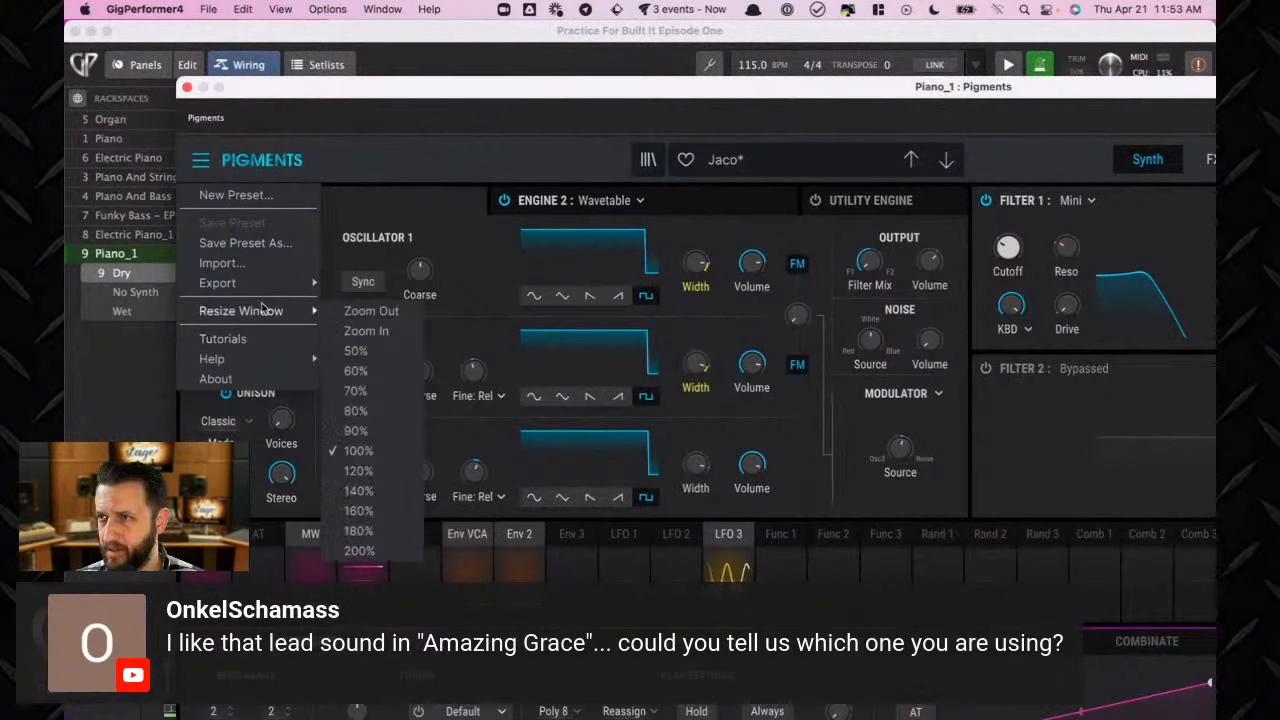
click(362, 354)
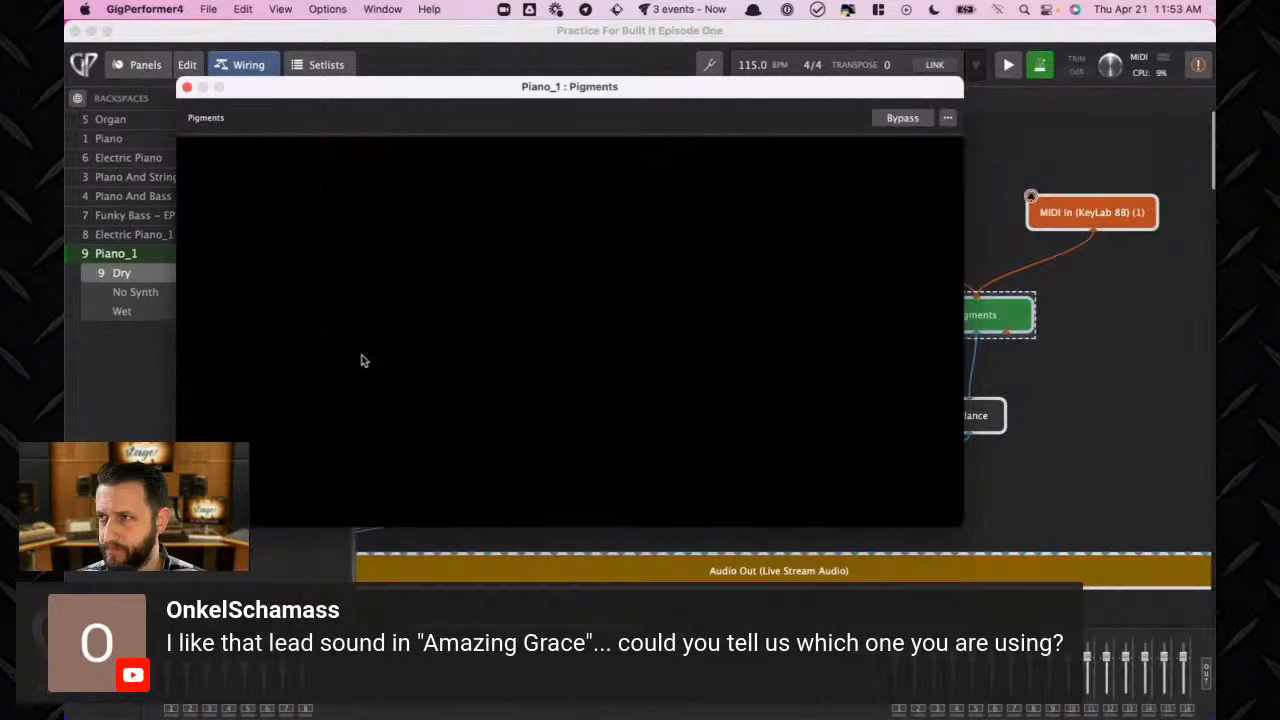
drag(557, 92, 535, 80)
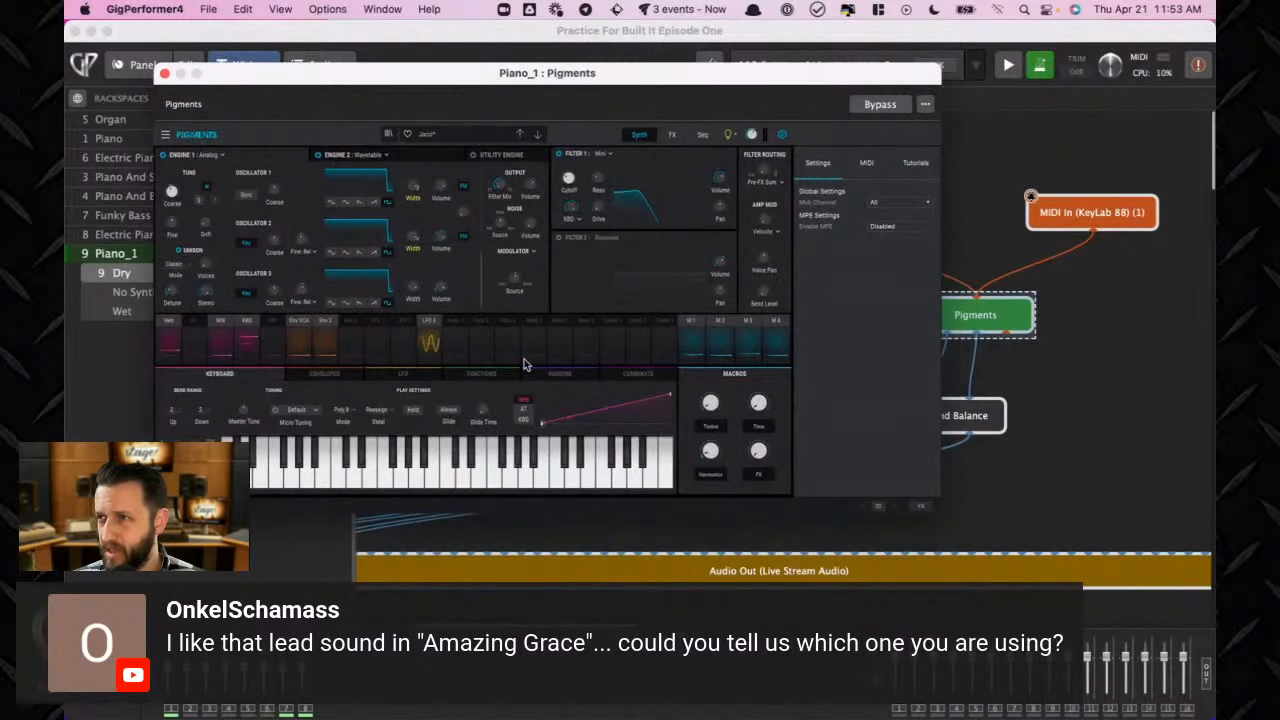
mouse_move(487, 422)
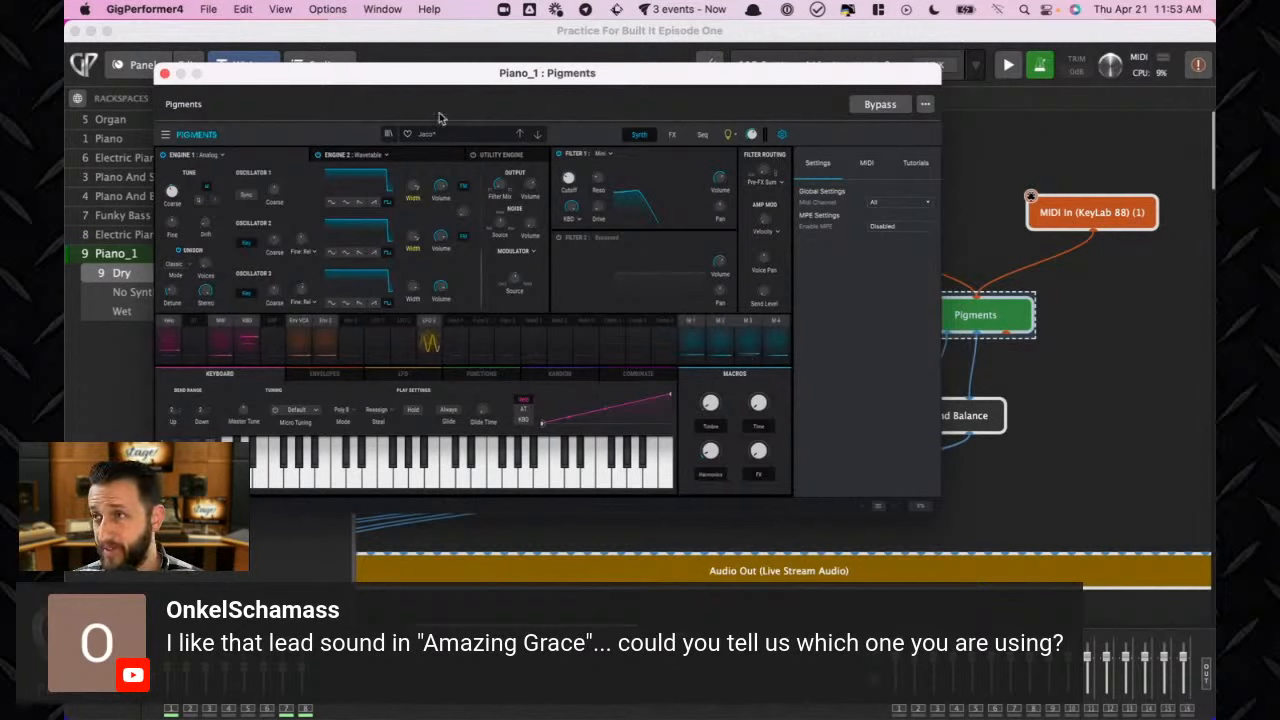
click(166, 76)
click(346, 74)
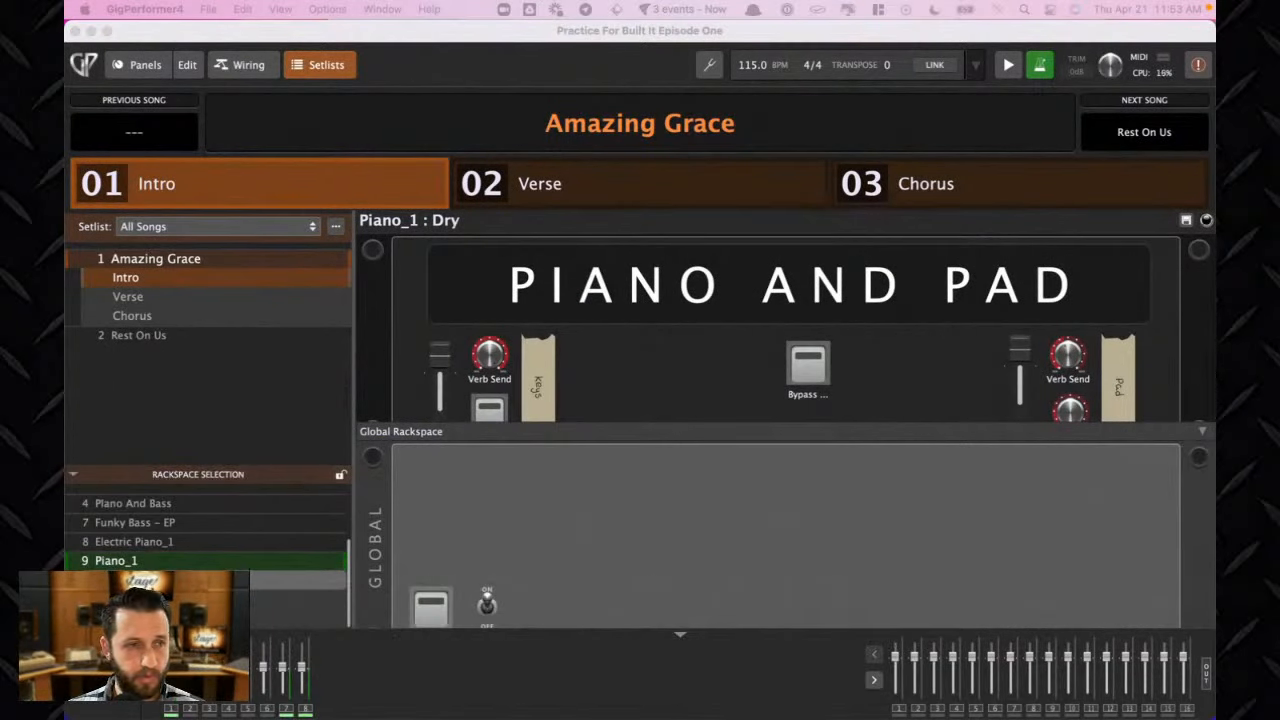
Select the Chorus of Rest On Us and look through the rackspaces available for it
click(156, 340)
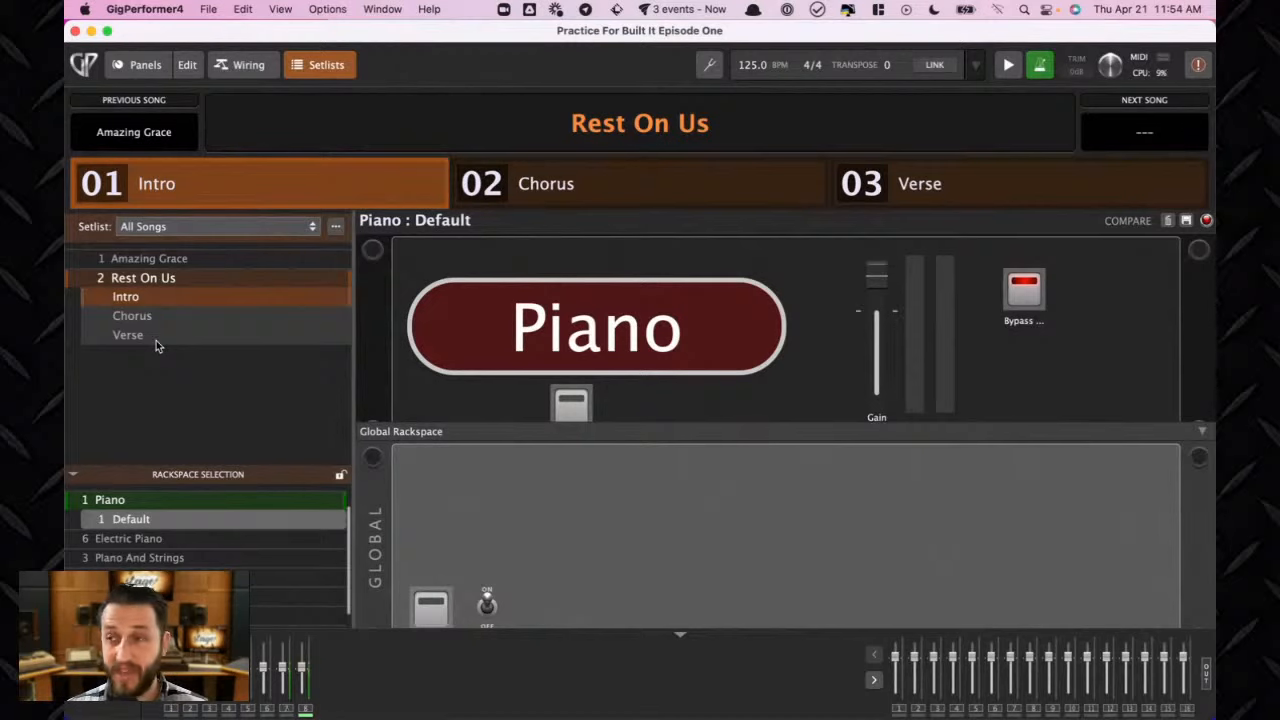
click(132, 316)
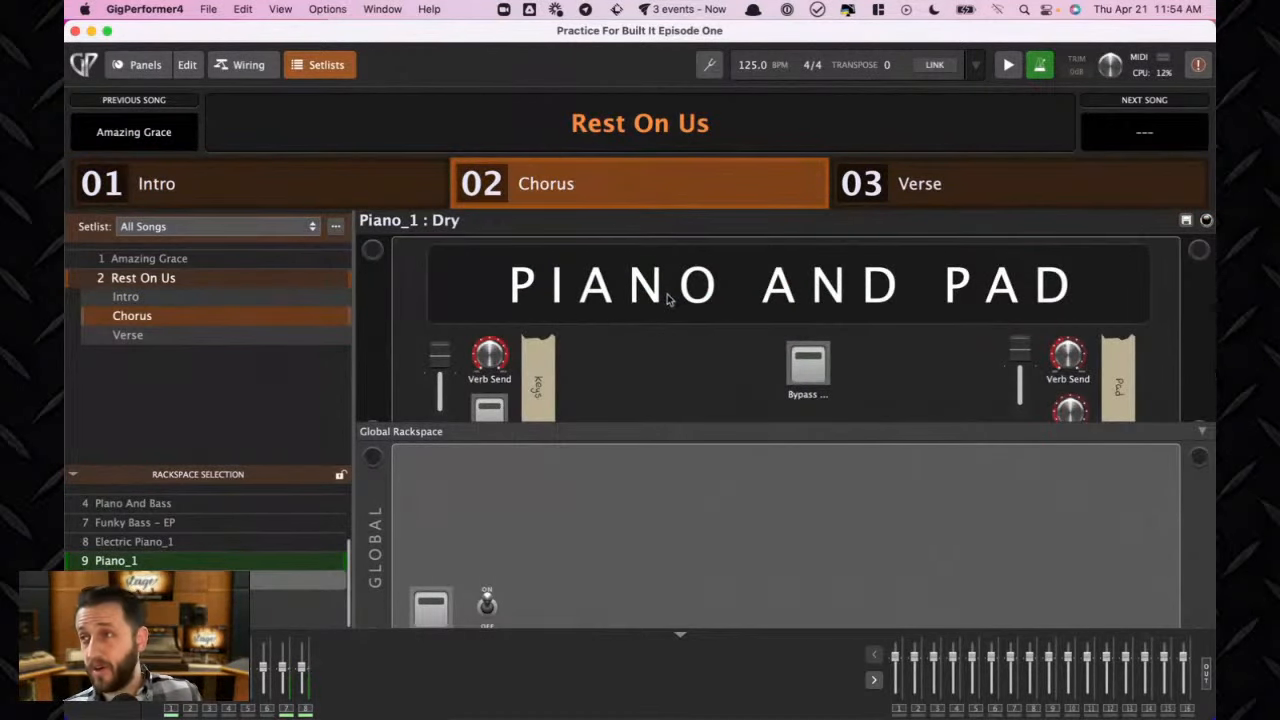
scroll(713, 331, down, 1)
scroll(713, 331, down, 2)
scroll(713, 331, up, 3)
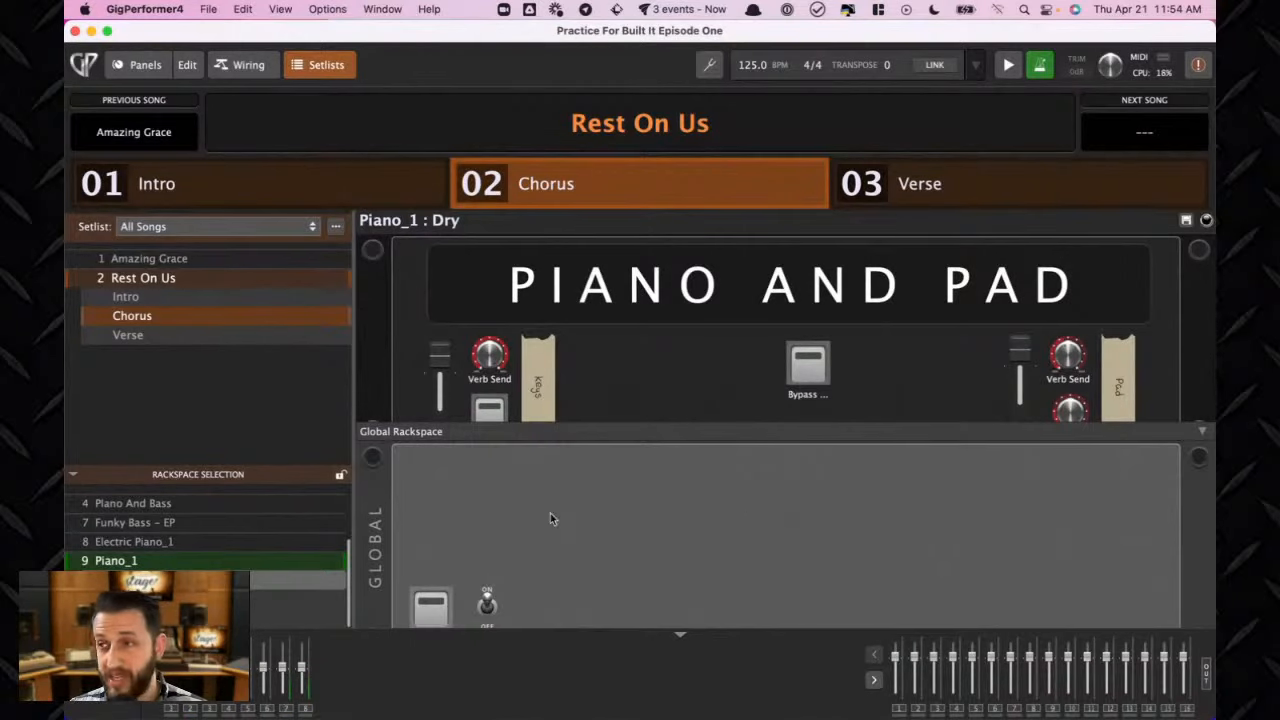
scroll(208, 530, up, 3)
scroll(210, 540, down, 5)
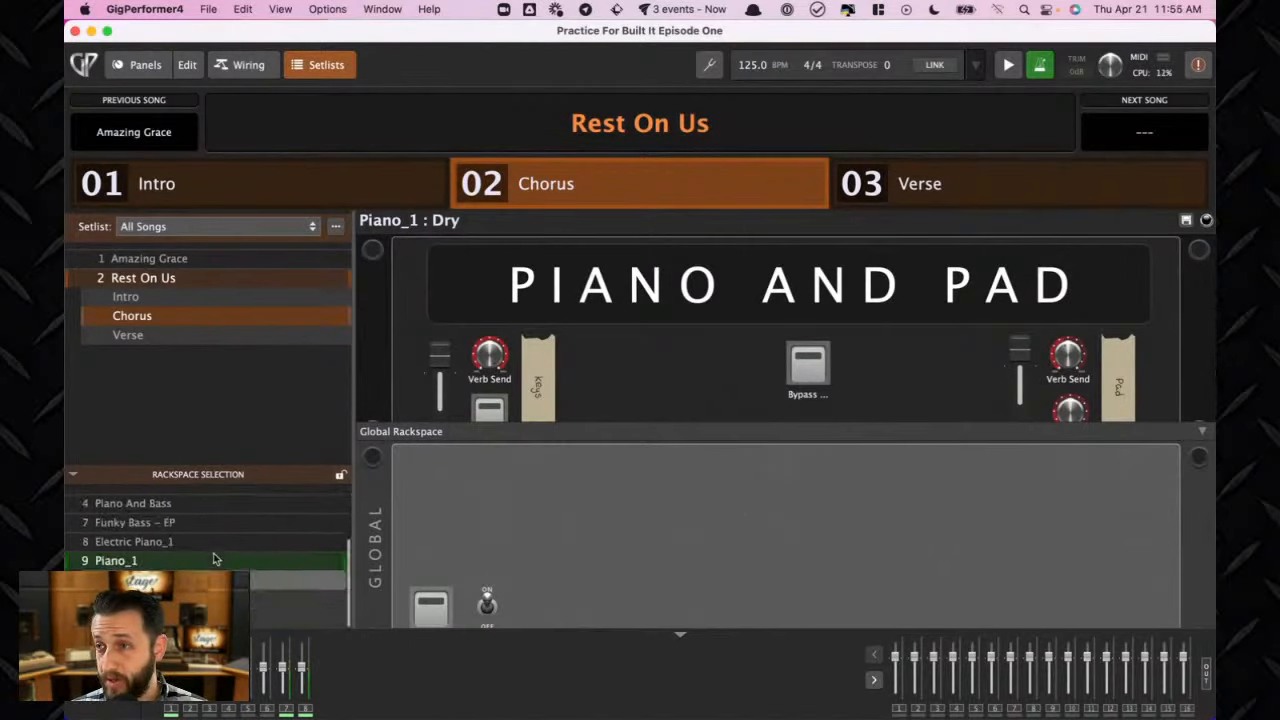
scroll(213, 553, up, 5)
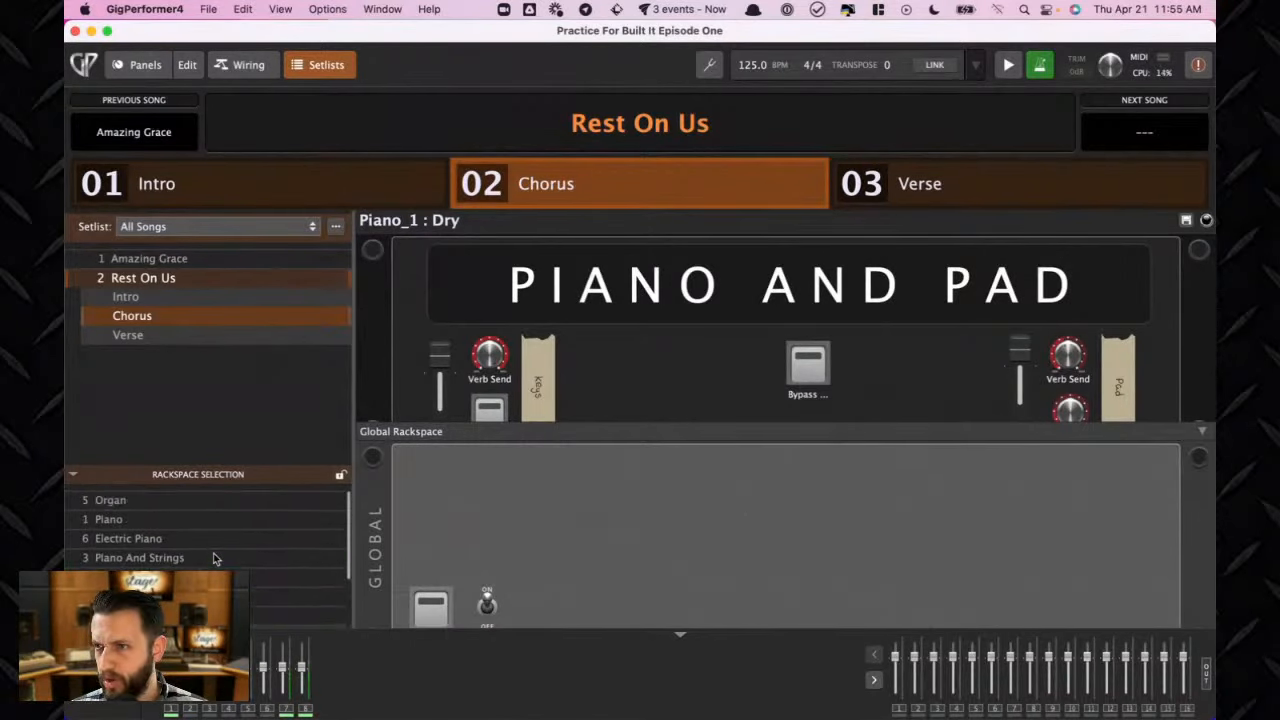
View the Piano And Bass rackspace in the panels view and assign it to the Intro of Rest On Us in the setlist
click(162, 296)
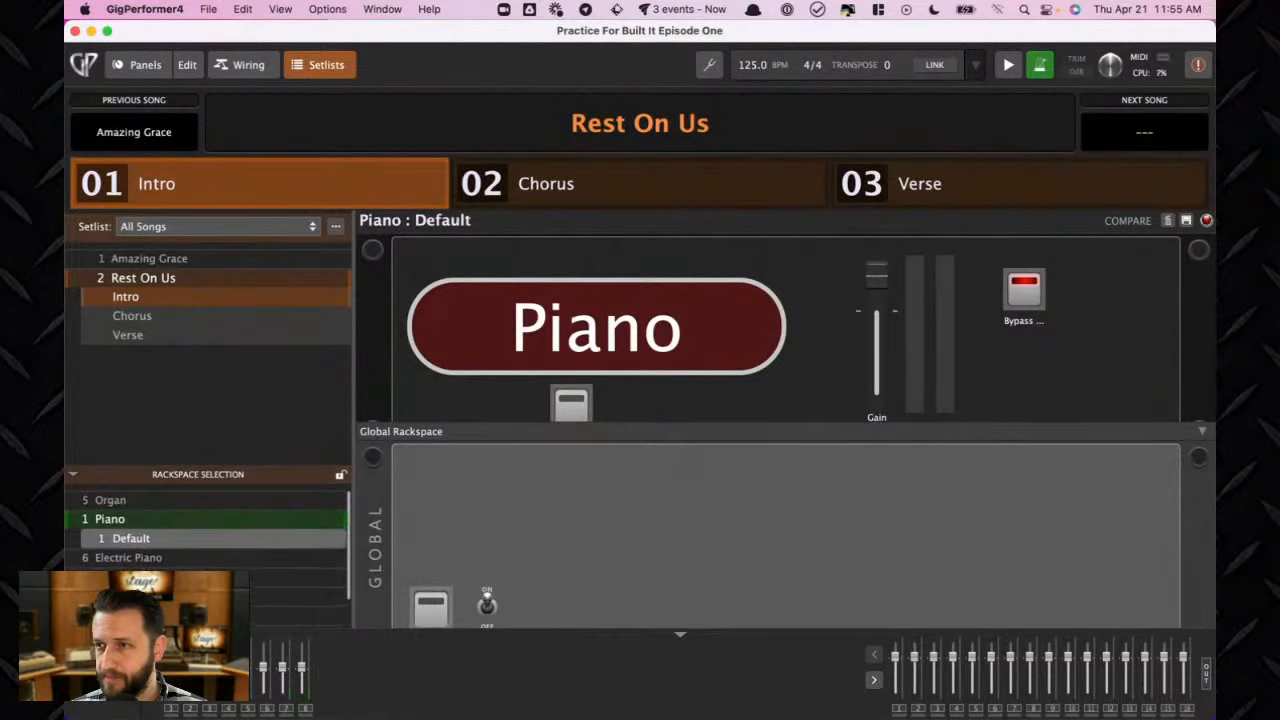
click(148, 67)
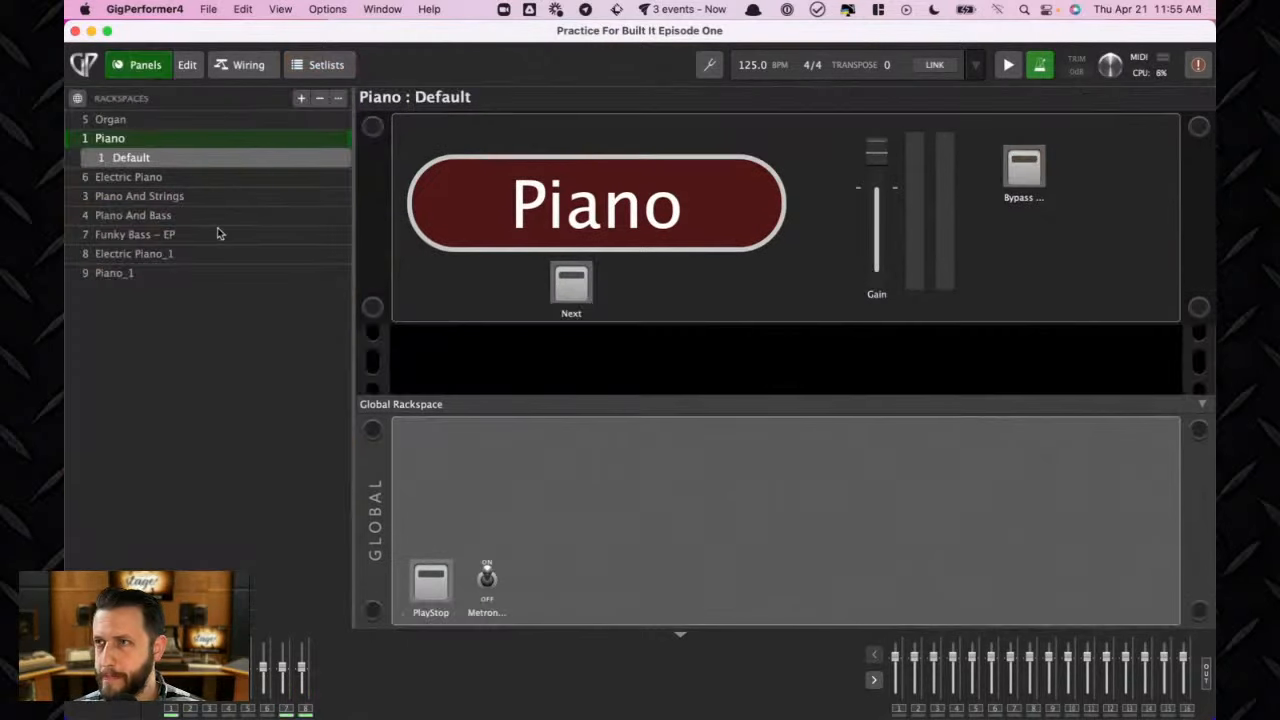
click(168, 215)
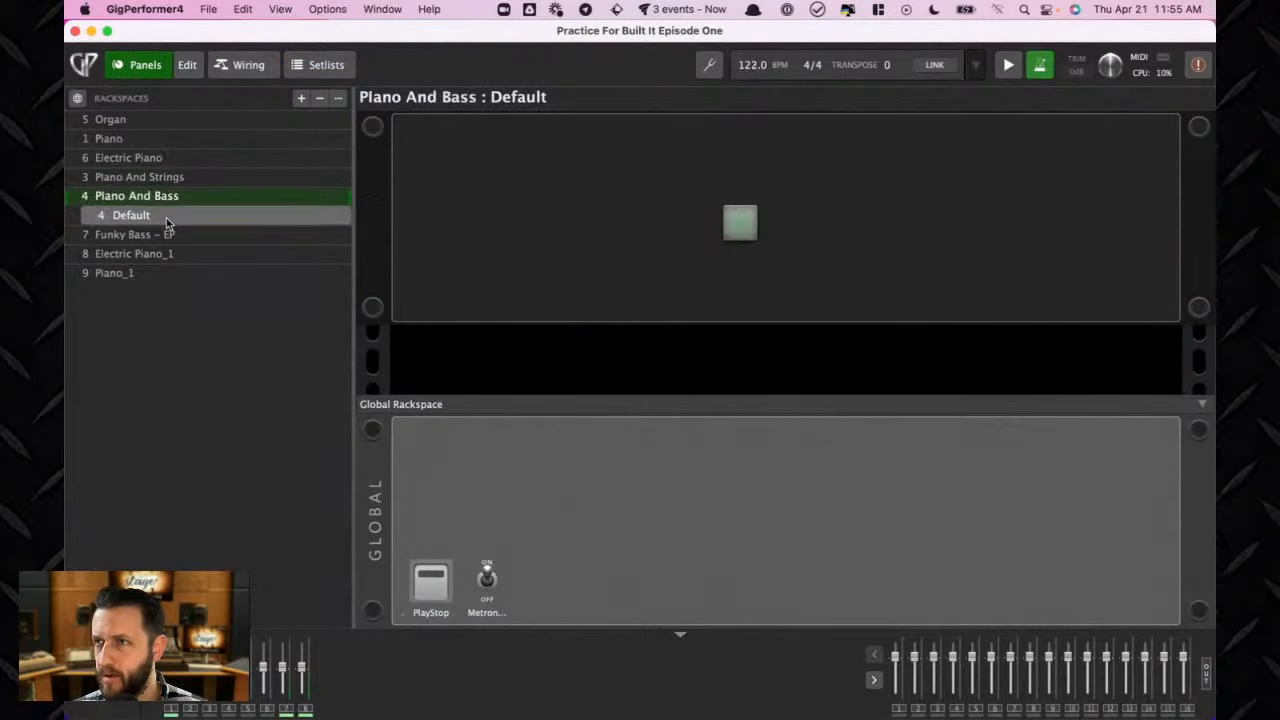
click(318, 65)
scroll(157, 560, down, 2)
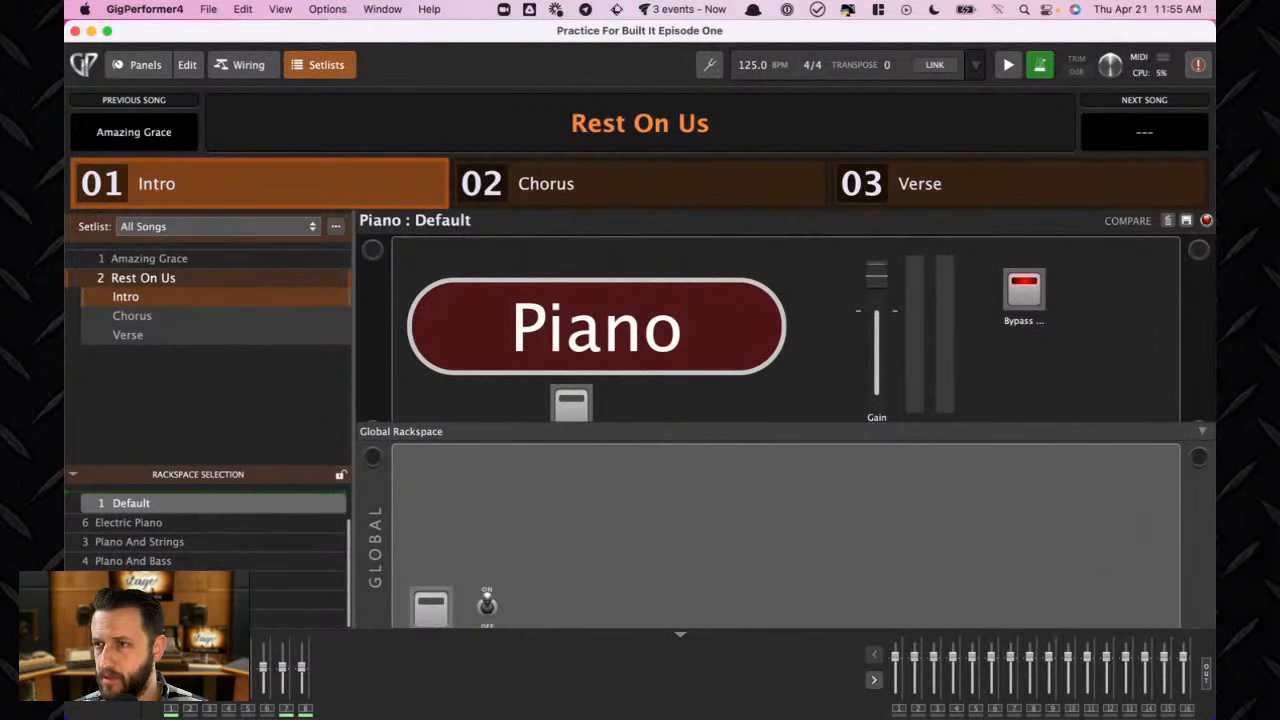
click(157, 562)
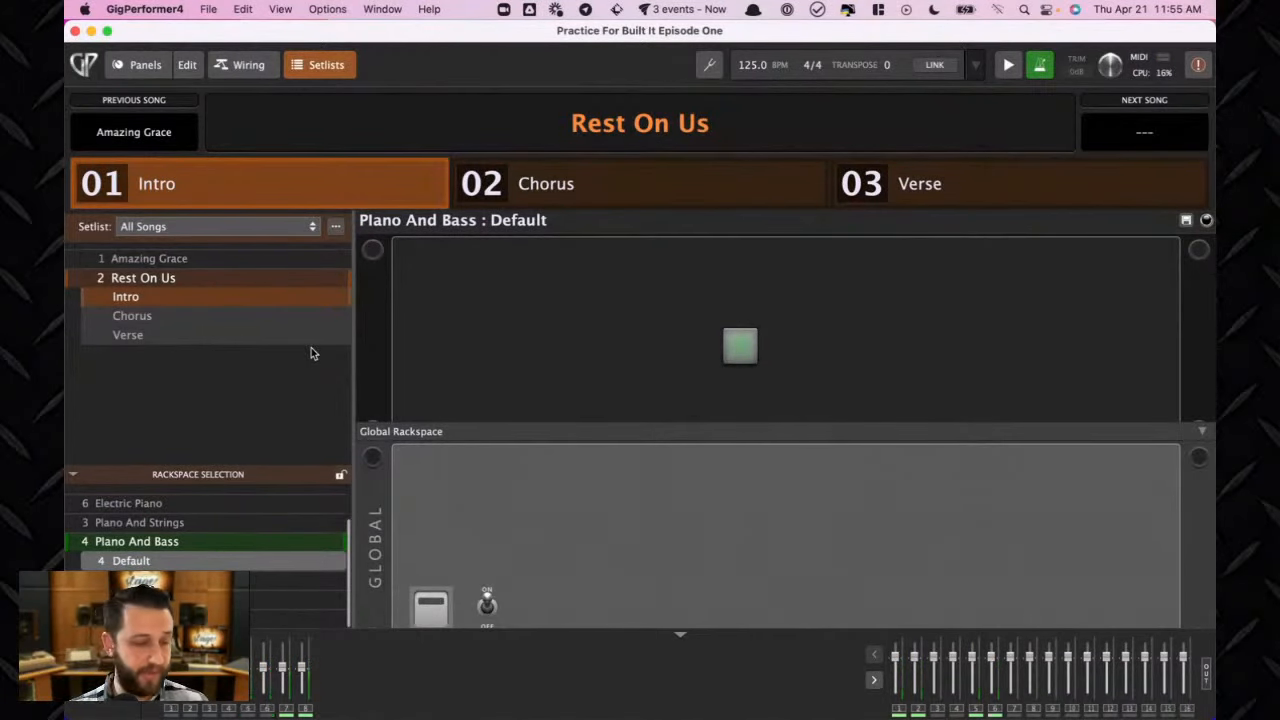
Check the Chorus's rackspace choices, and return to the Intro to assign it the Piano rackspace
click(139, 317)
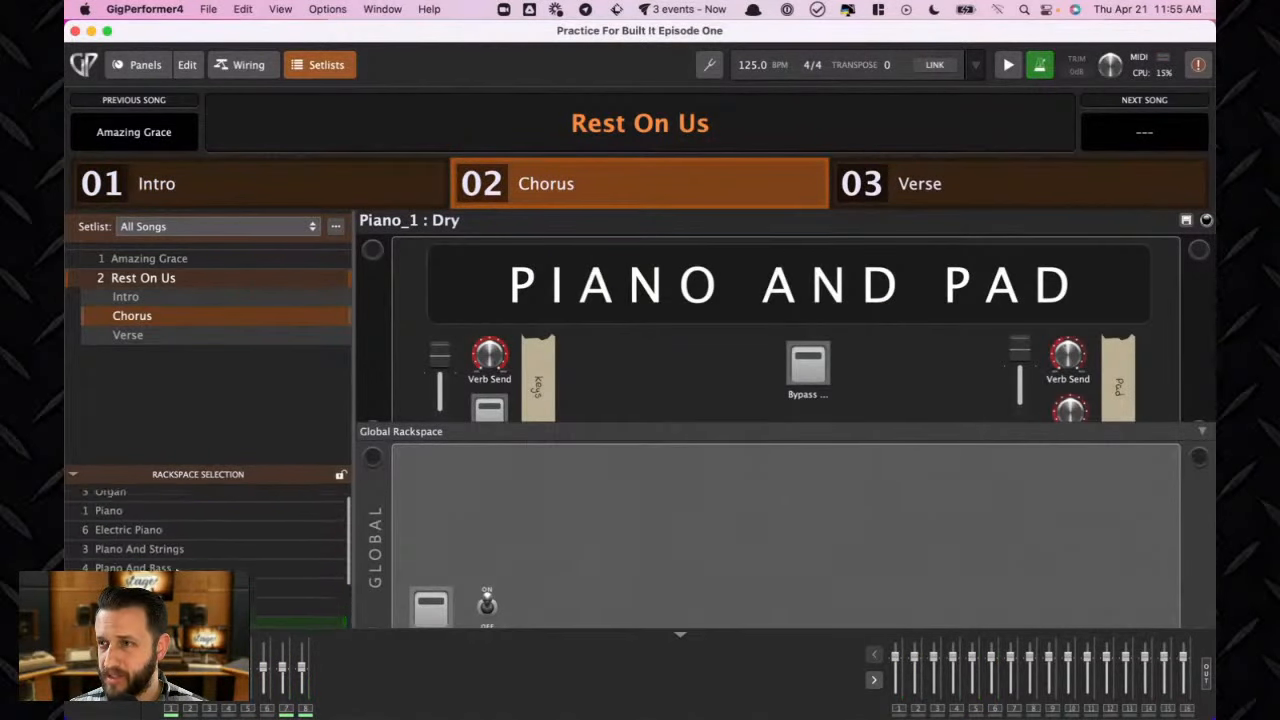
scroll(177, 568, down, 4)
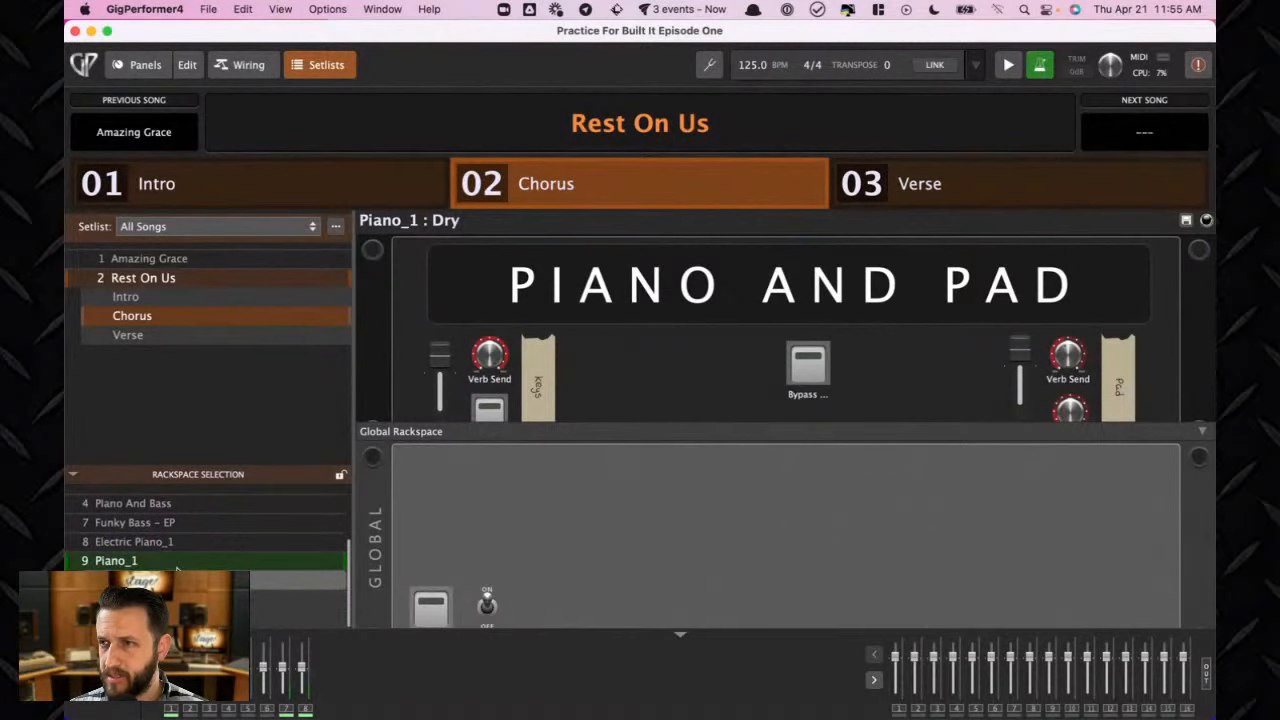
scroll(177, 568, up, 5)
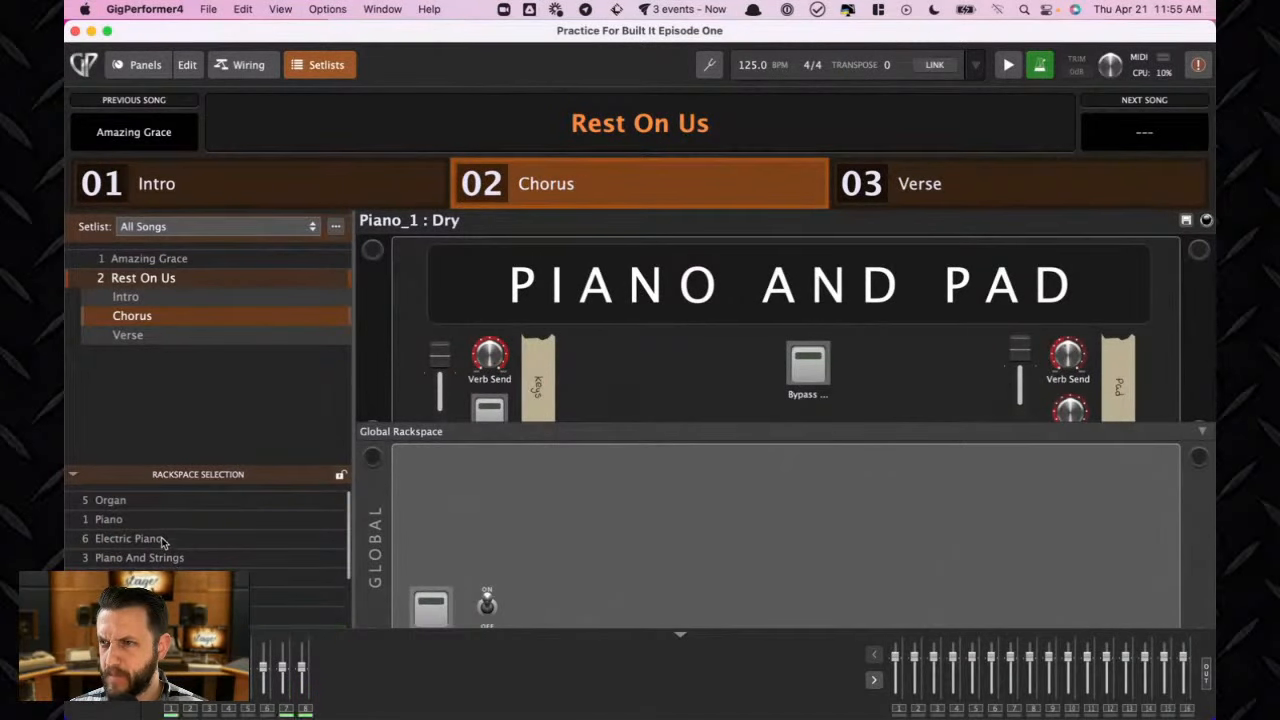
click(134, 298)
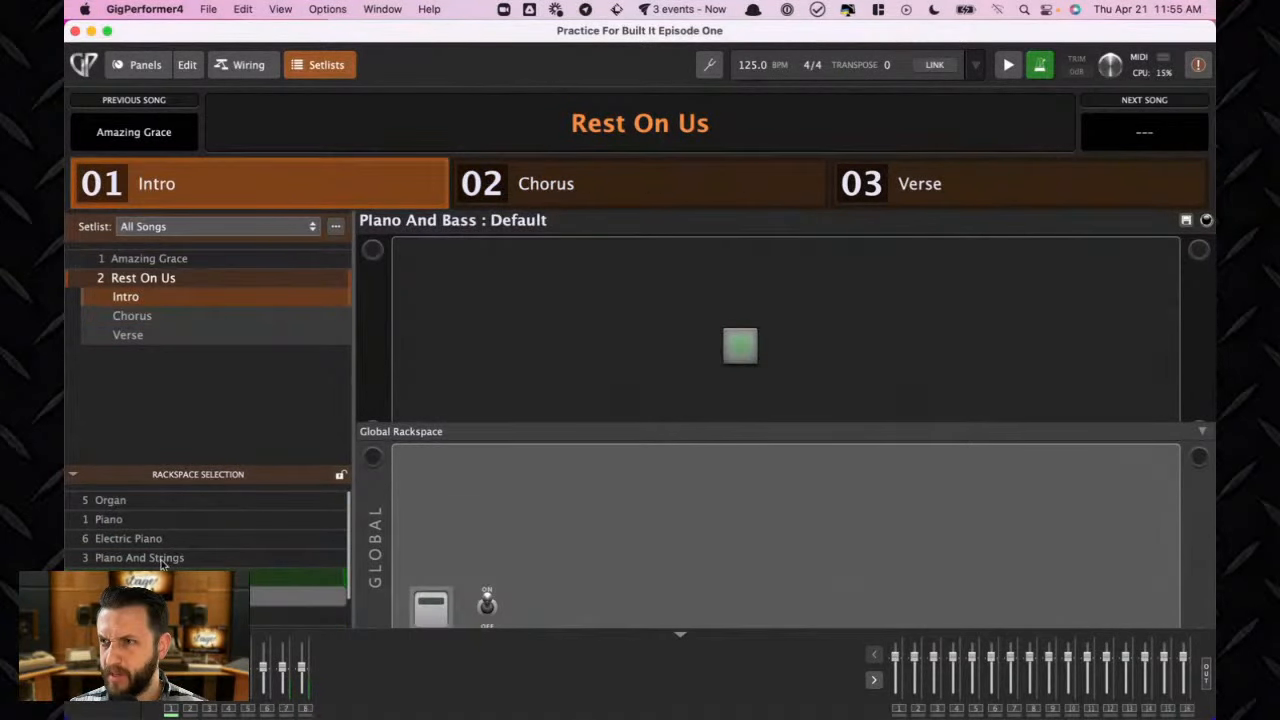
click(142, 520)
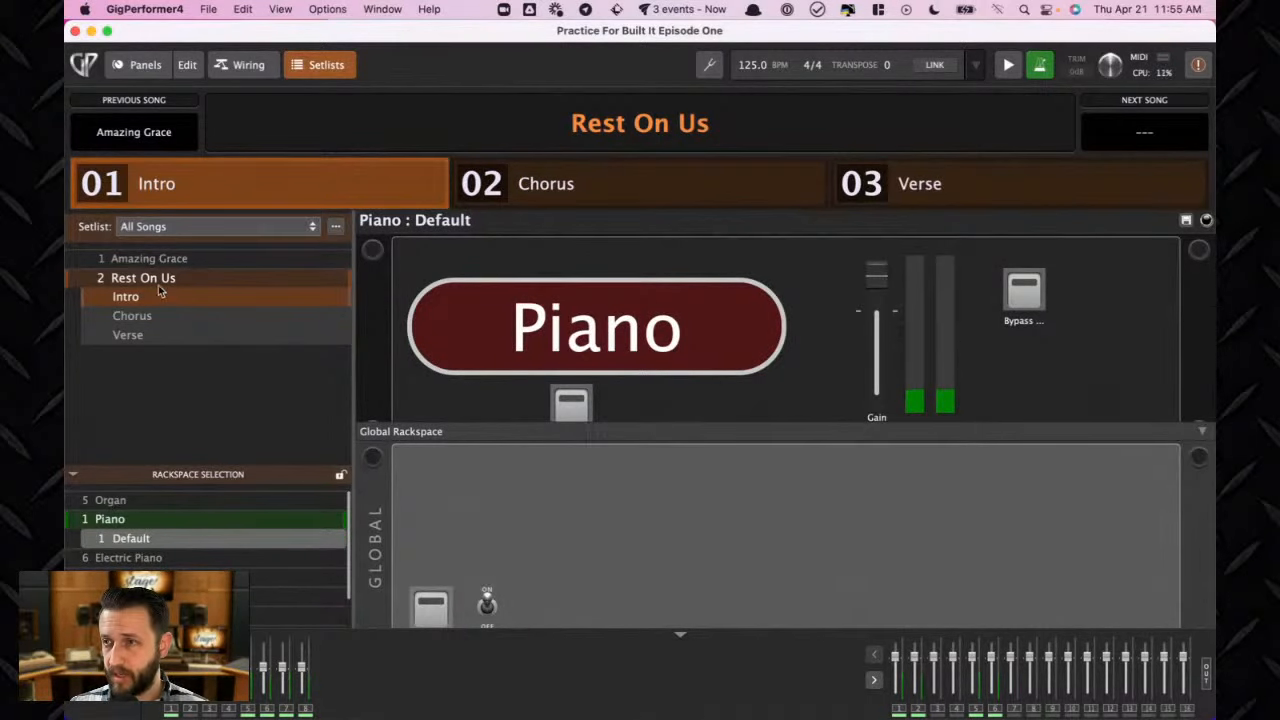
Assign the Piano And Bass rackspace to the Chorus of Rest On Us
click(158, 316)
scroll(165, 545, up, 3)
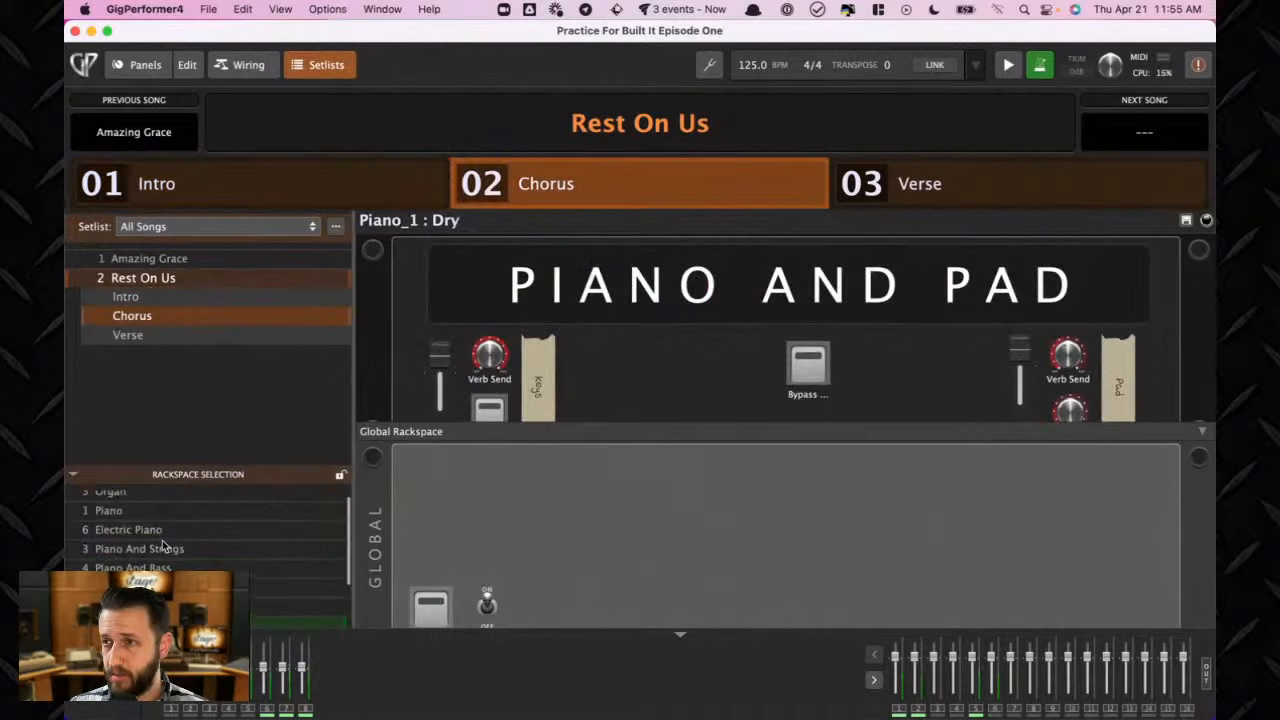
click(140, 577)
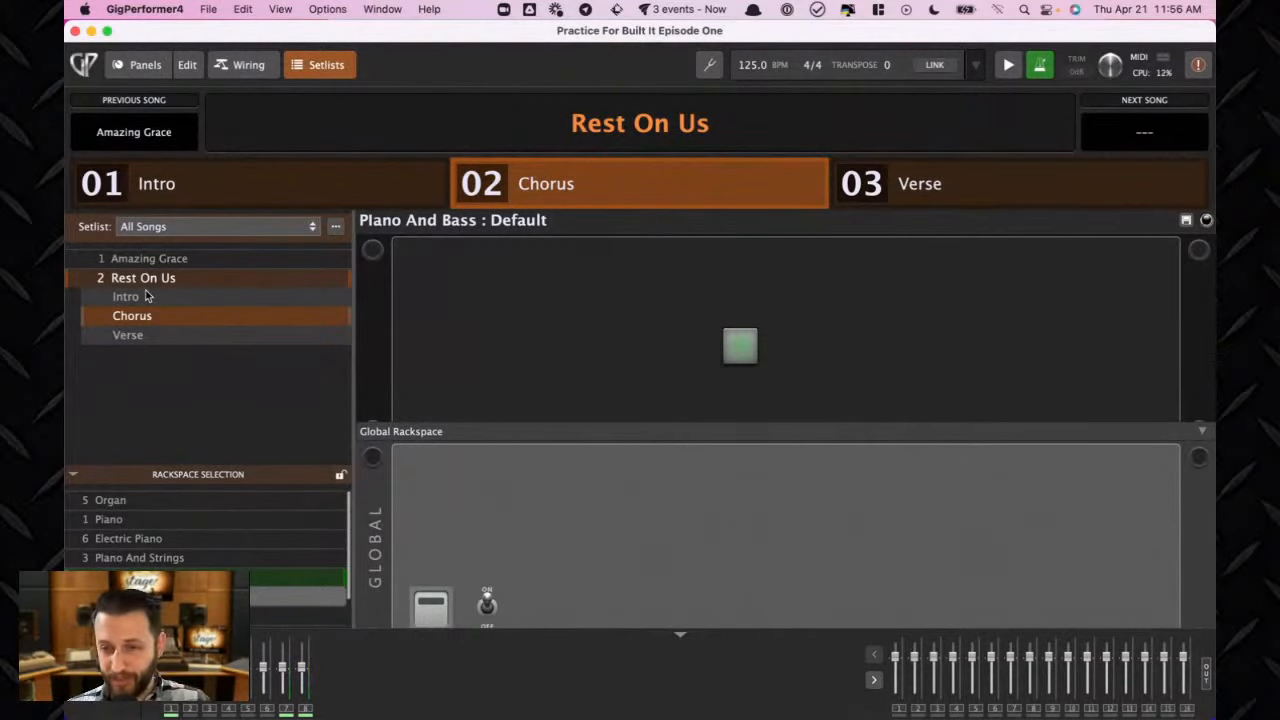
Move on to the Verse of Rest On Us and assign the Organ rackspace to it
key(Right)
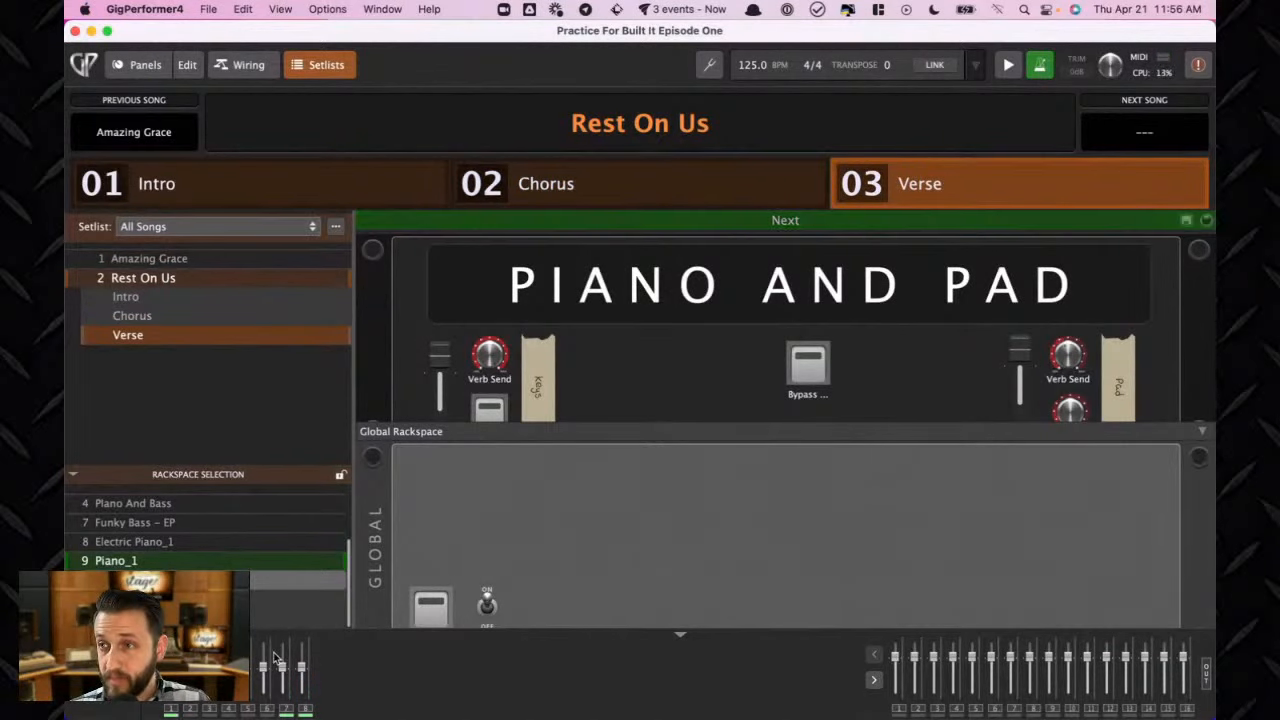
scroll(255, 576, up, 3)
click(168, 502)
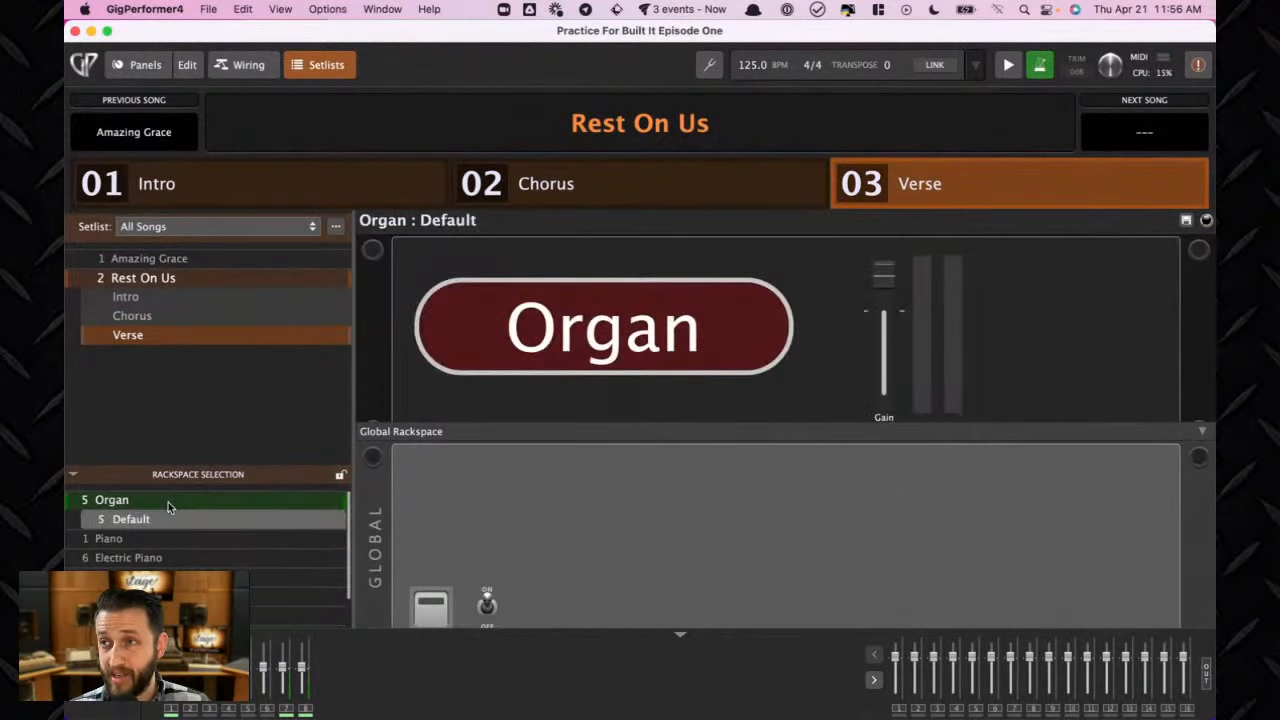
Step through the Intro, Chorus and Verse of Rest On Us, return to the Intro, and review the song's properties
click(155, 296)
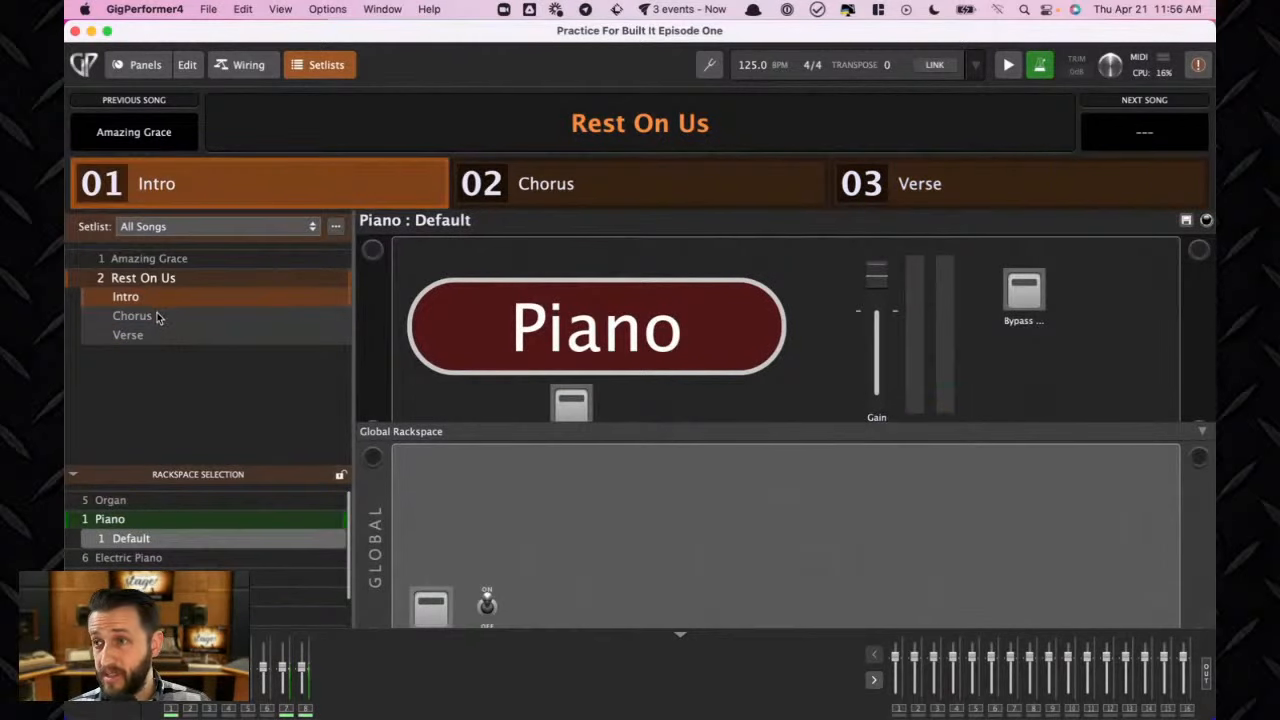
click(160, 316)
click(162, 332)
click(155, 289)
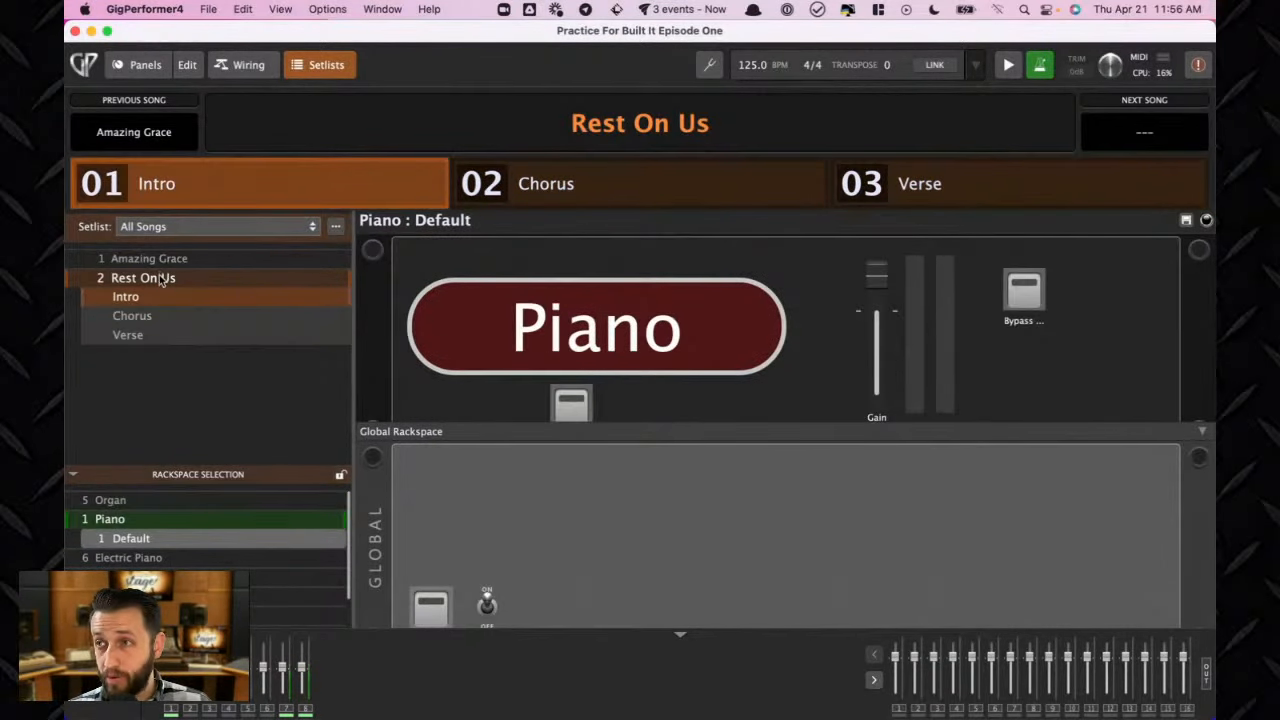
double_click(160, 279)
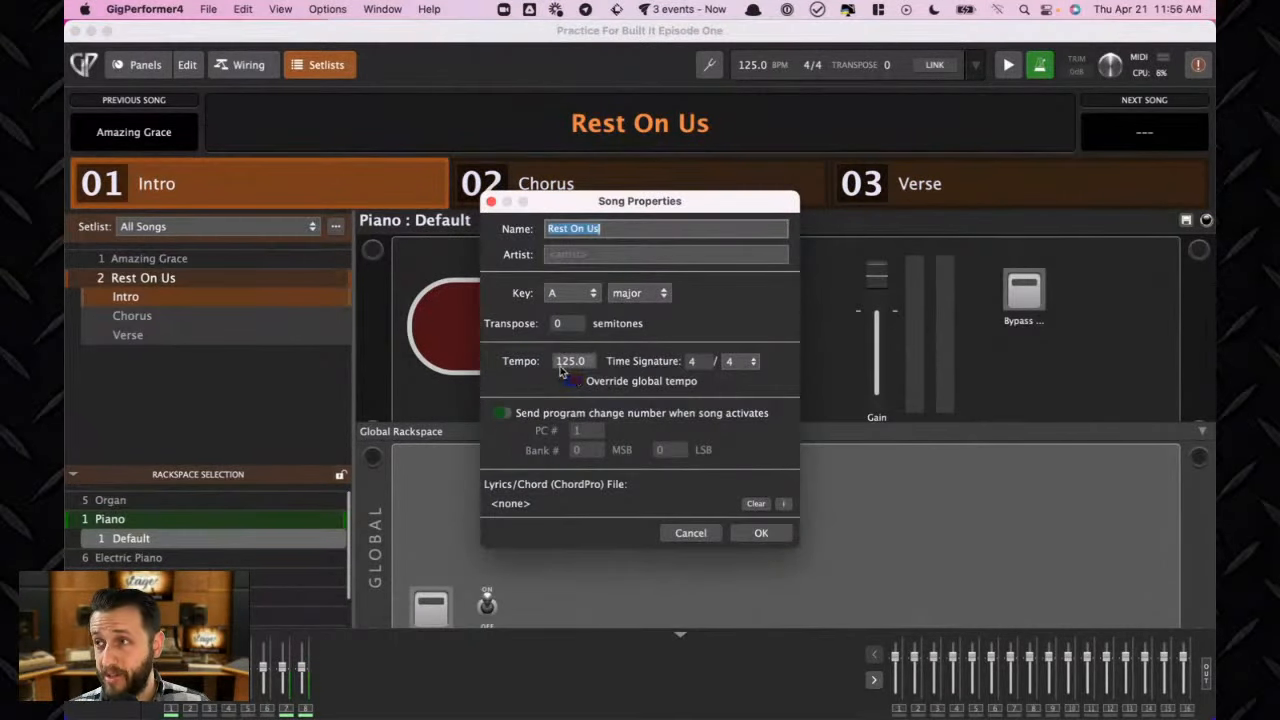
click(757, 533)
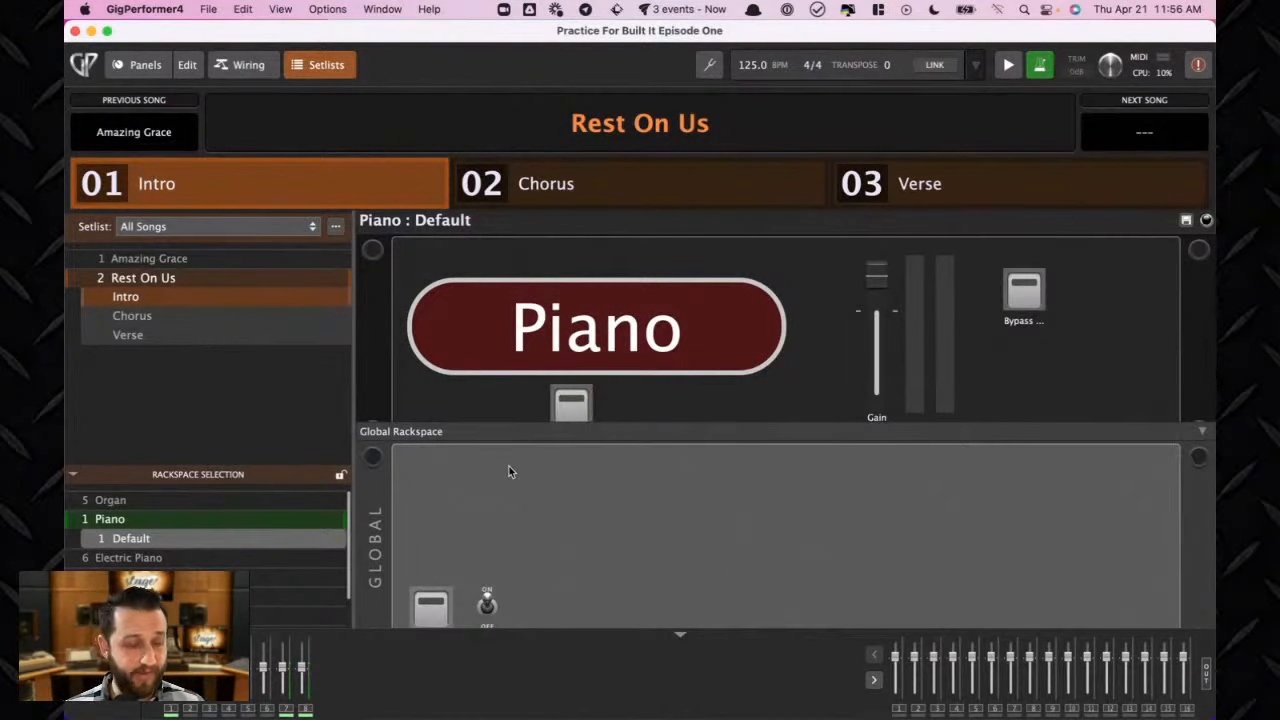
Check the Chorus, return to the Intro of Rest On Us, and capture its Piano variation with the Bypass switch on
key(Right)
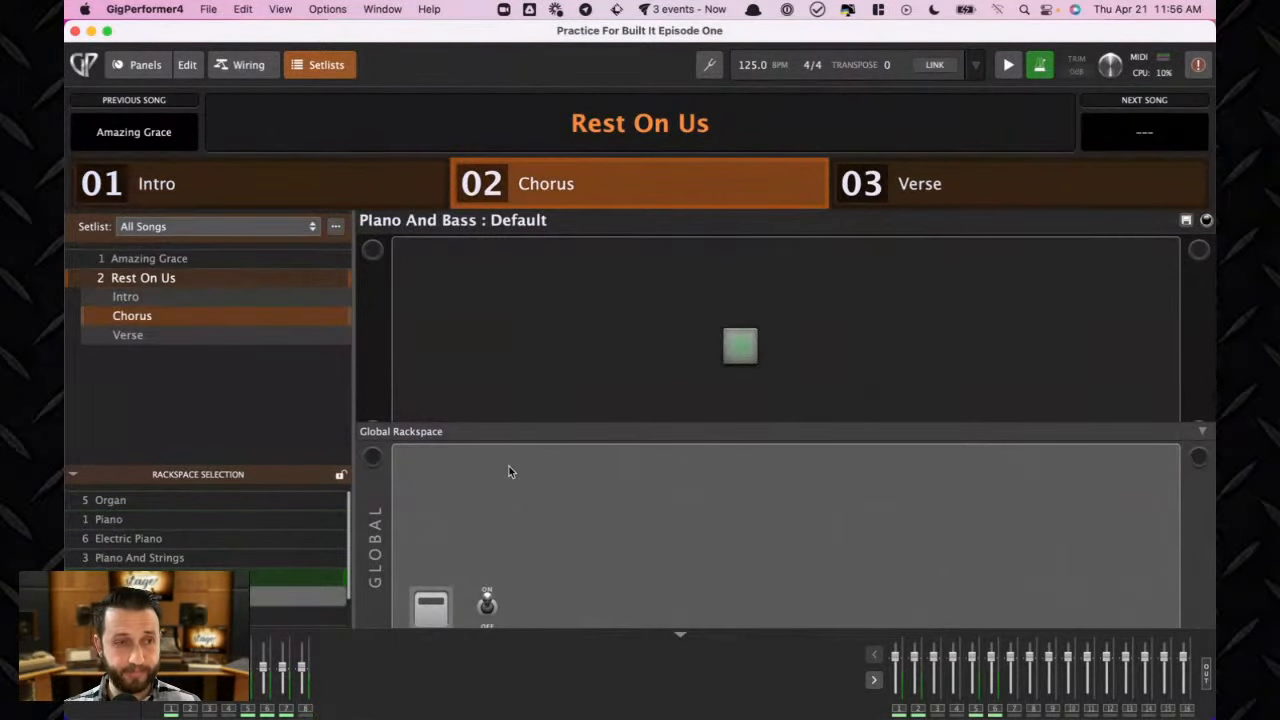
key(Left)
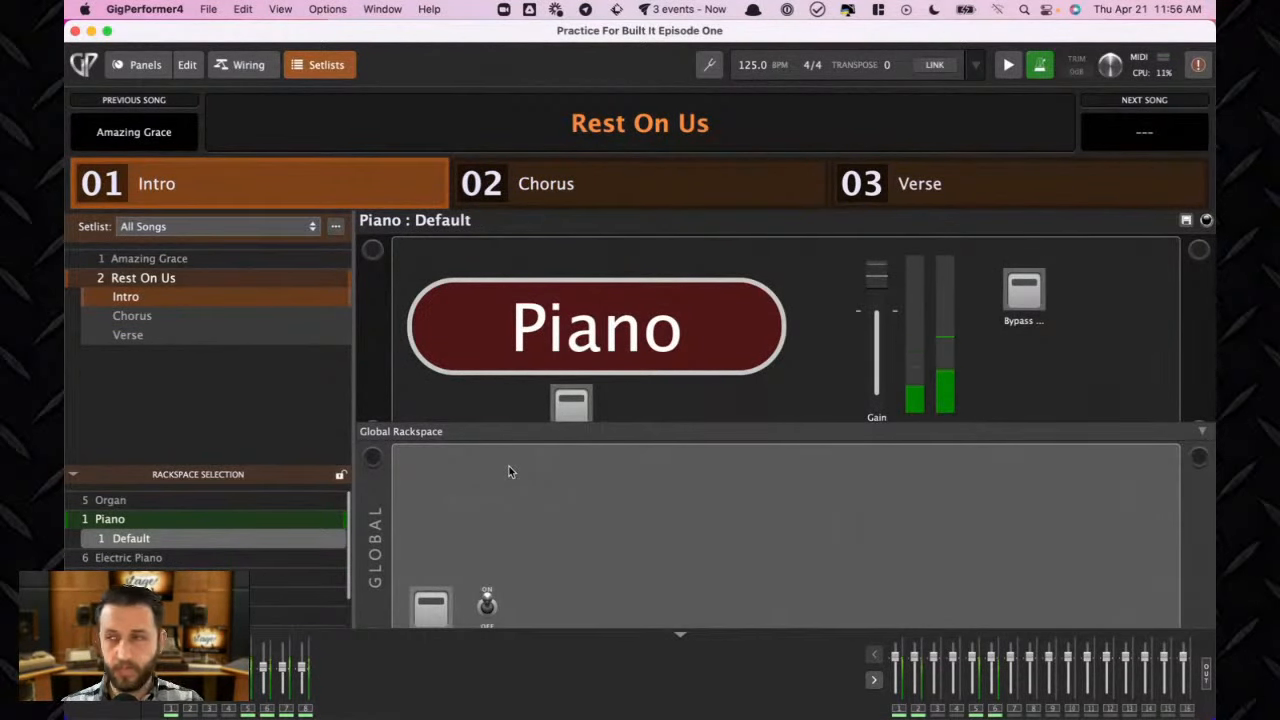
click(1035, 298)
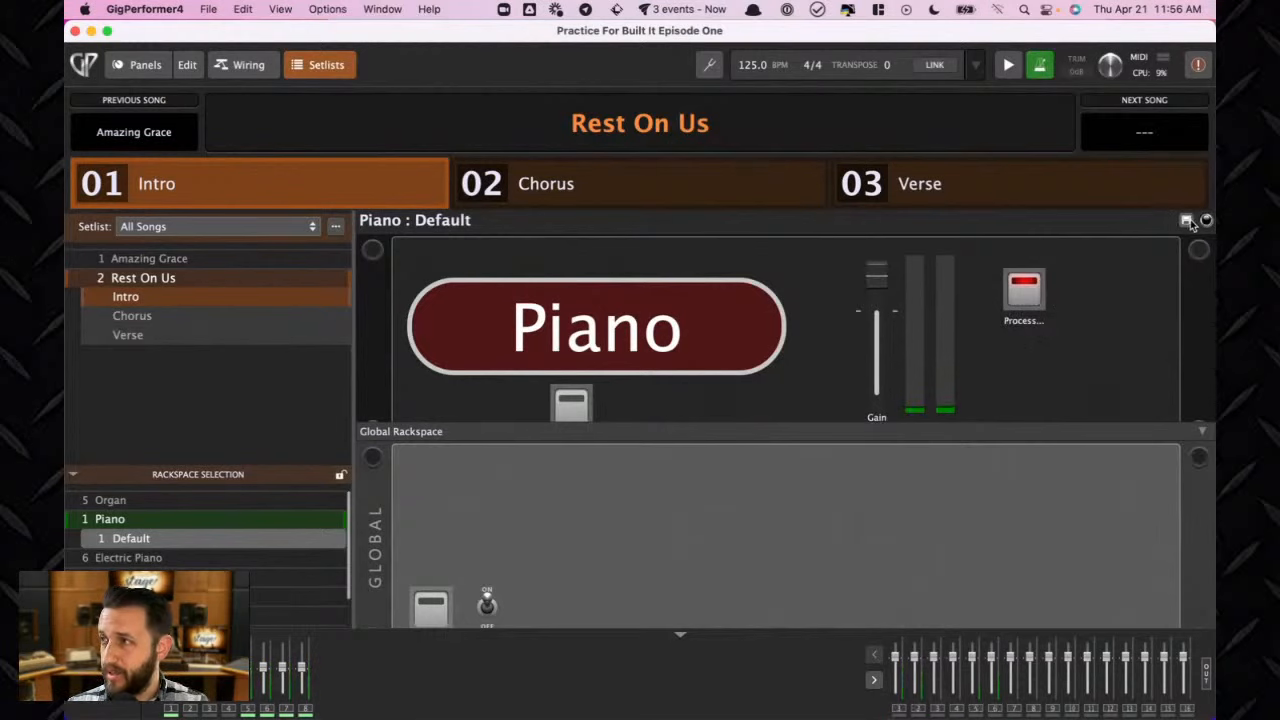
click(1190, 220)
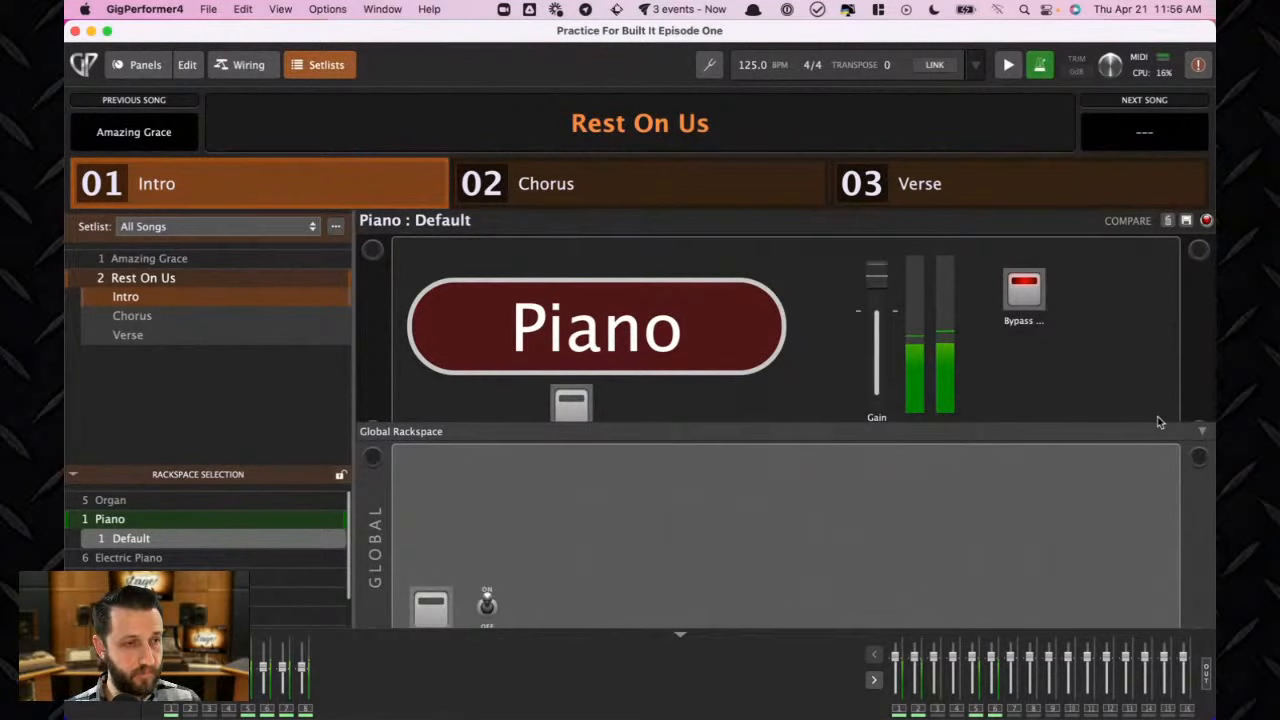
Advance through the Chorus to the Verse of Rest On Us and add a new song part named Bridge
key(Right)
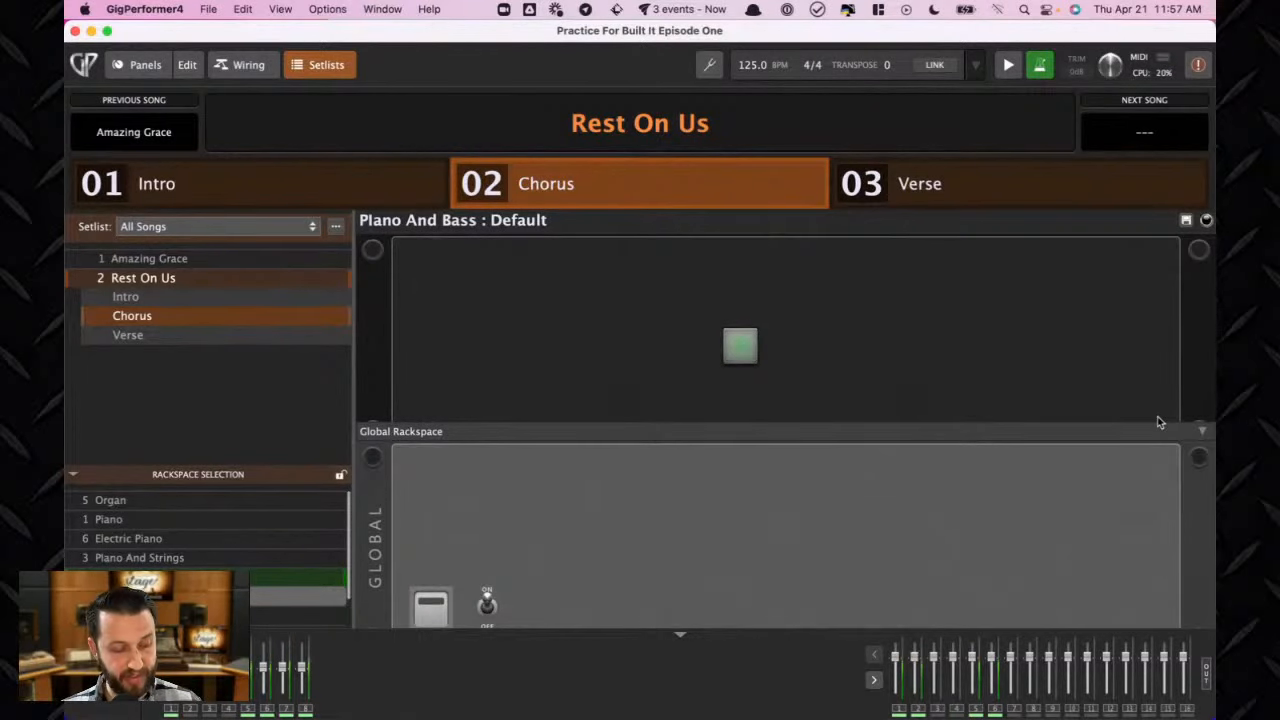
key(Right)
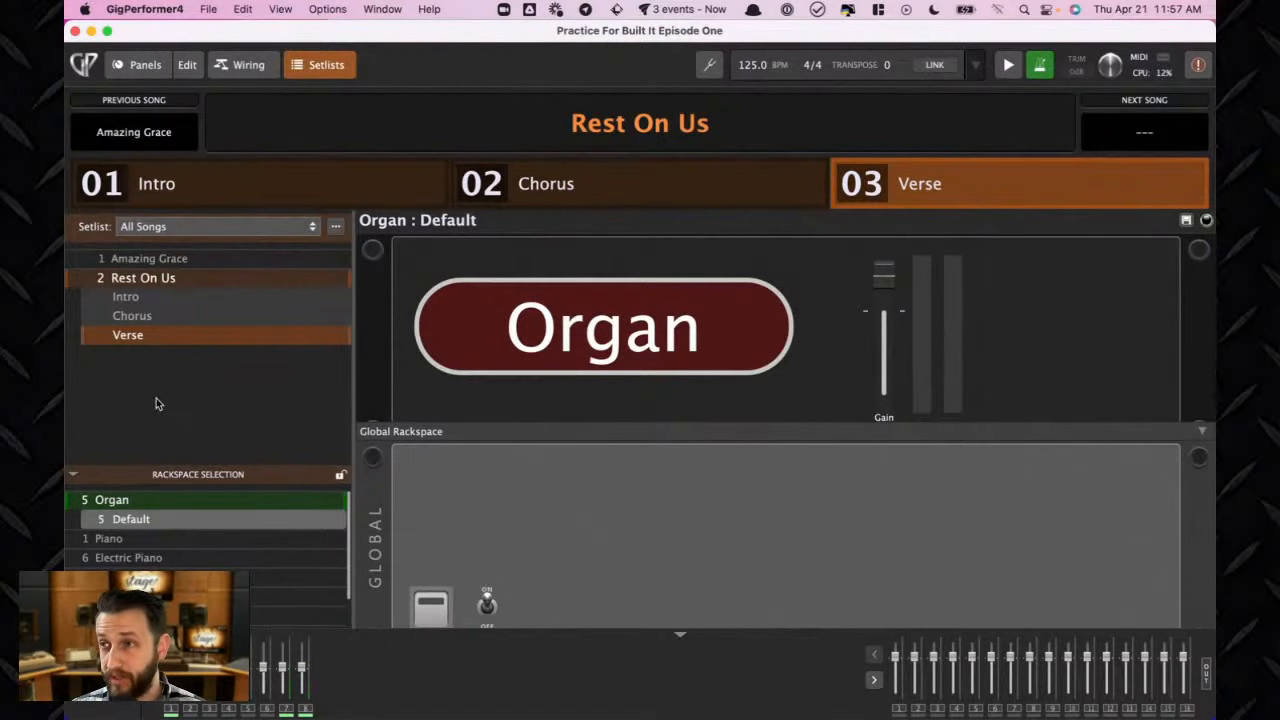
right_click(163, 342)
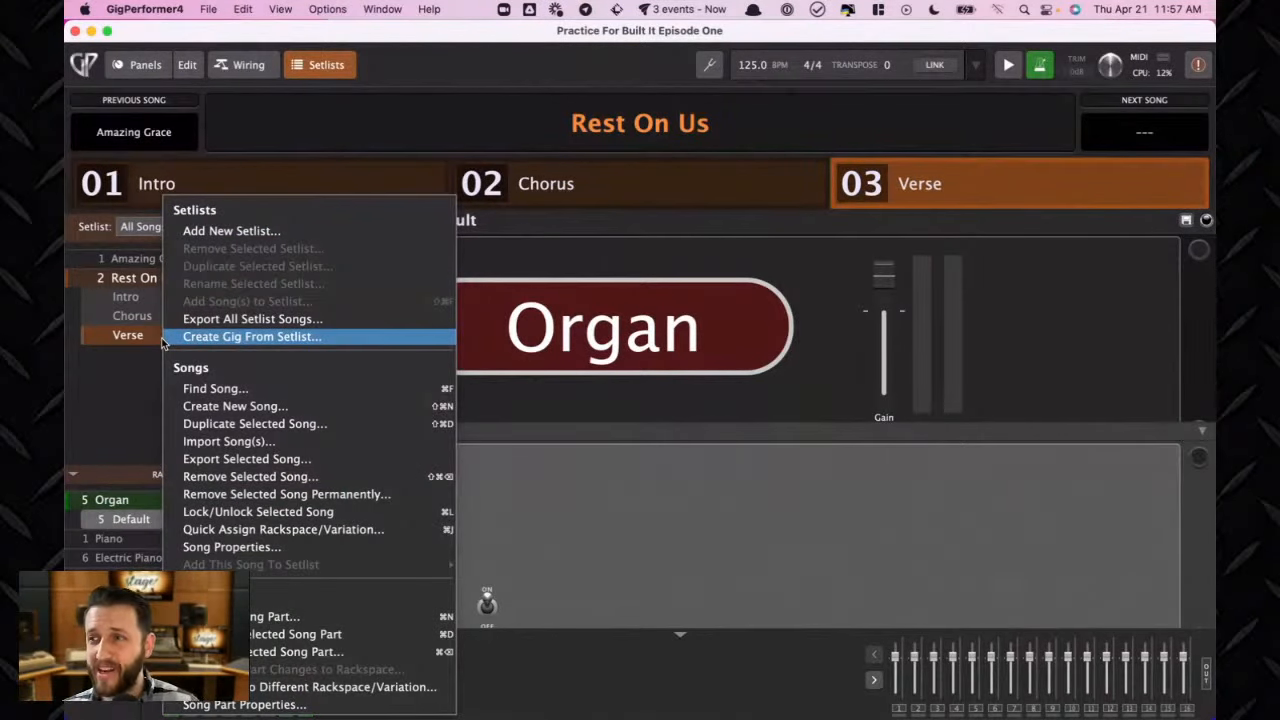
click(262, 617)
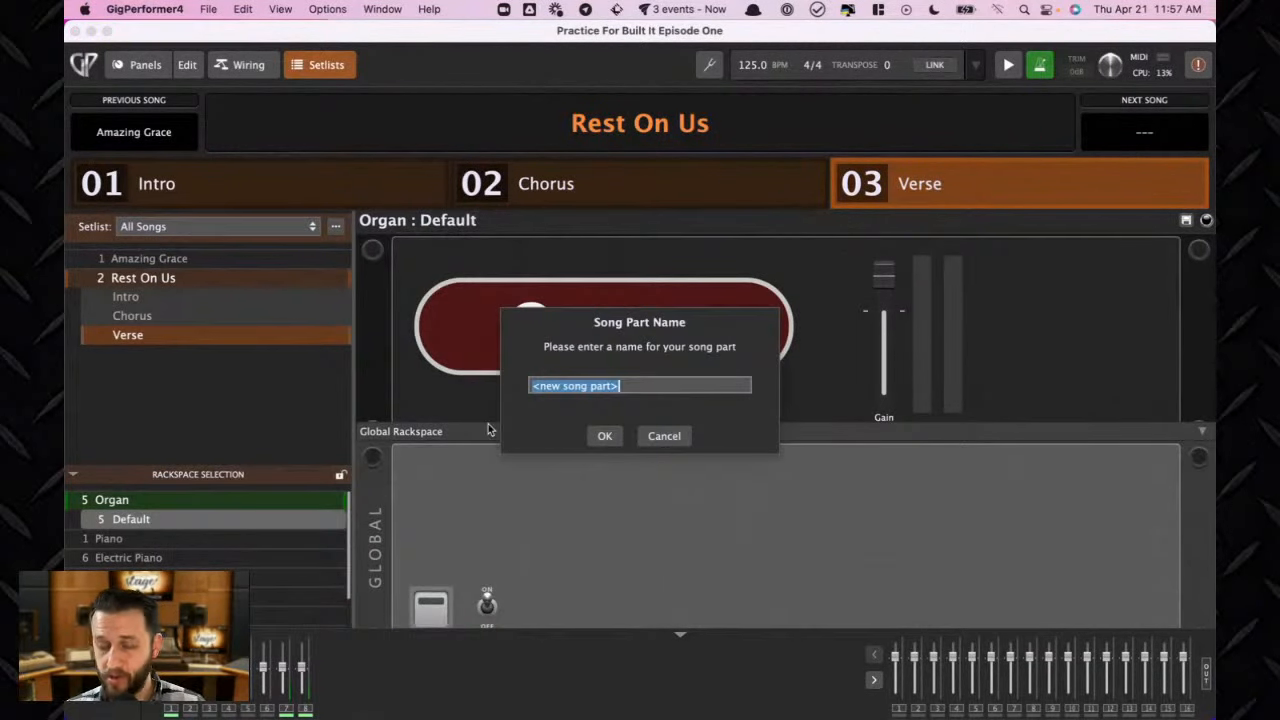
text(Bridge)
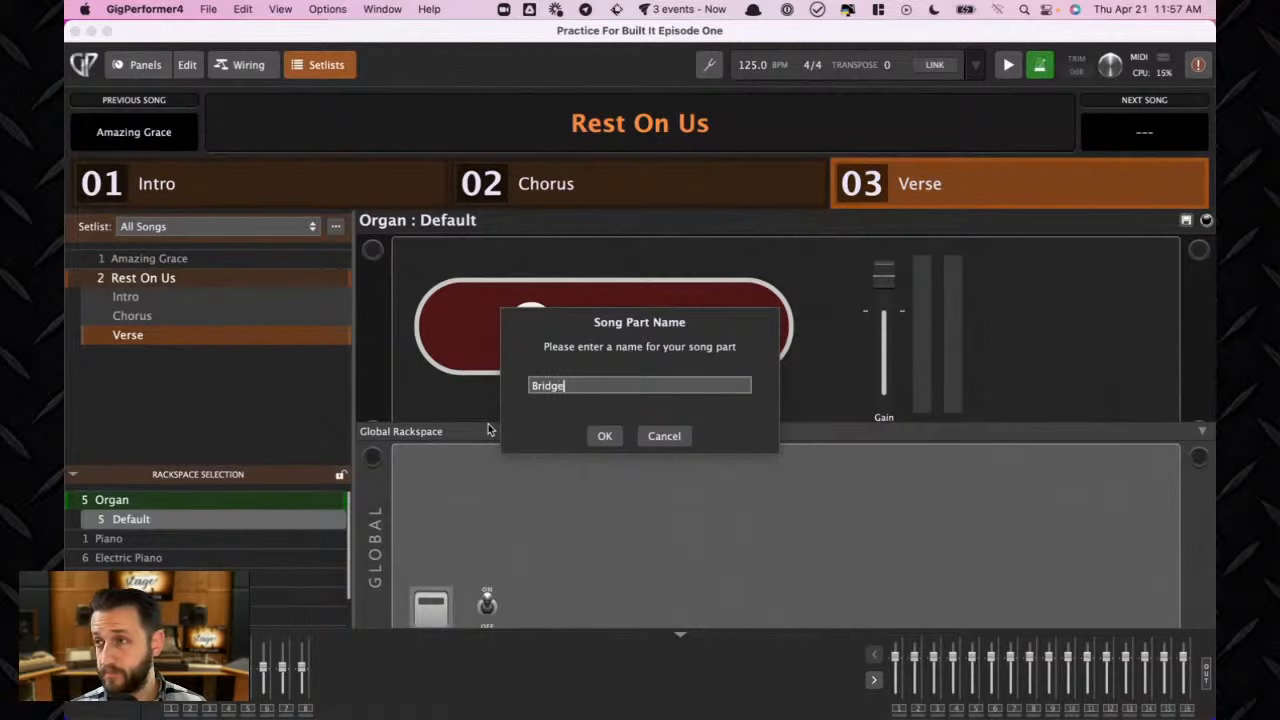
key(Return)
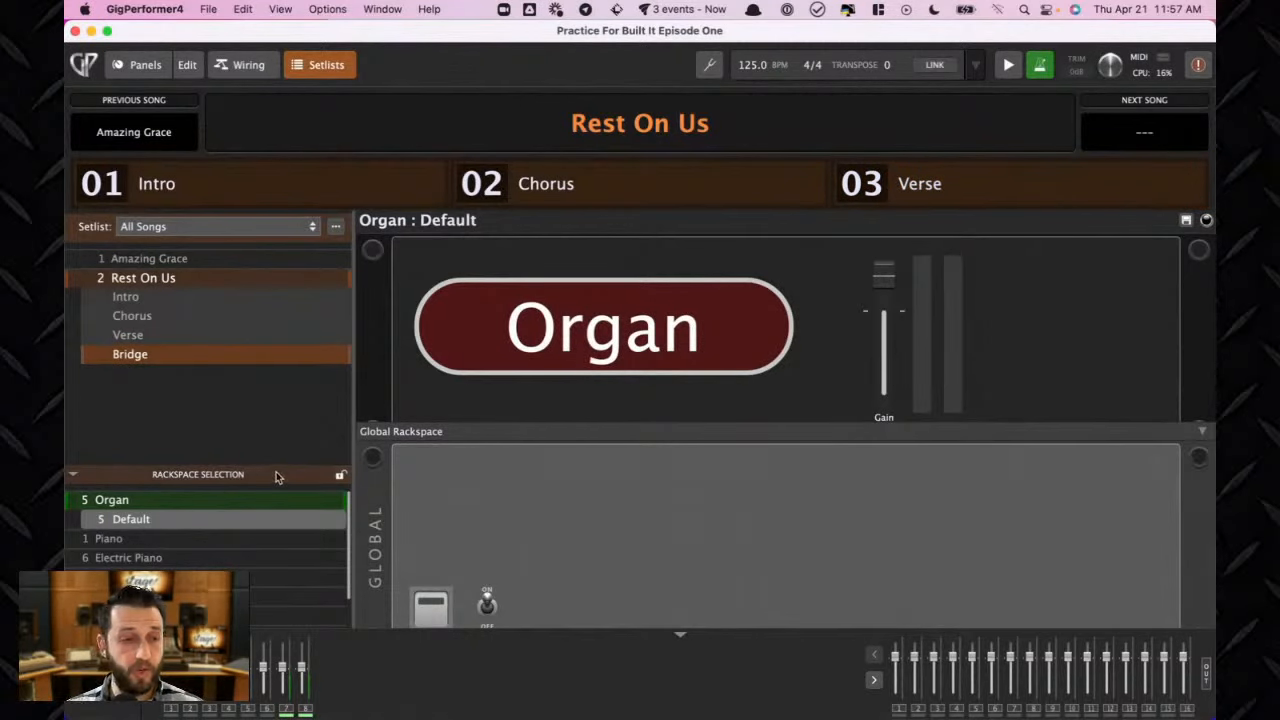
scroll(208, 545, down, 2)
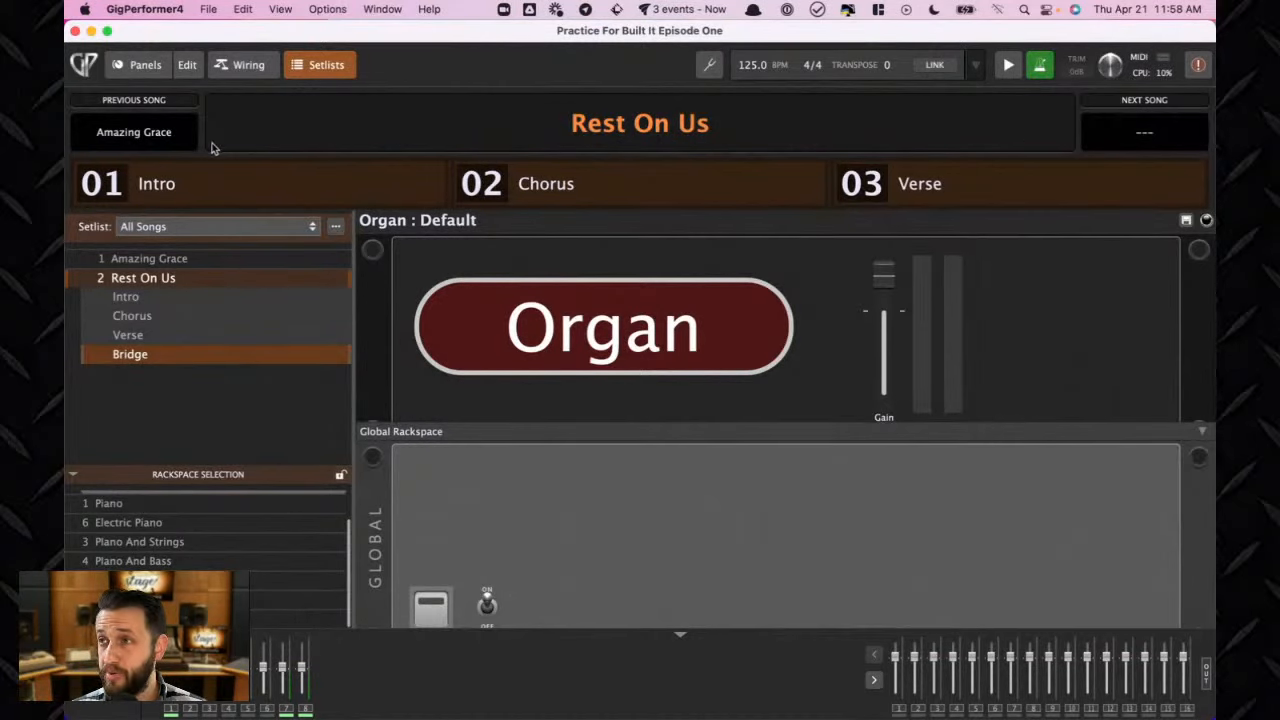
Switch to Amazing Grace and back to Rest On Us, and step through its parts to the Bridge
click(142, 137)
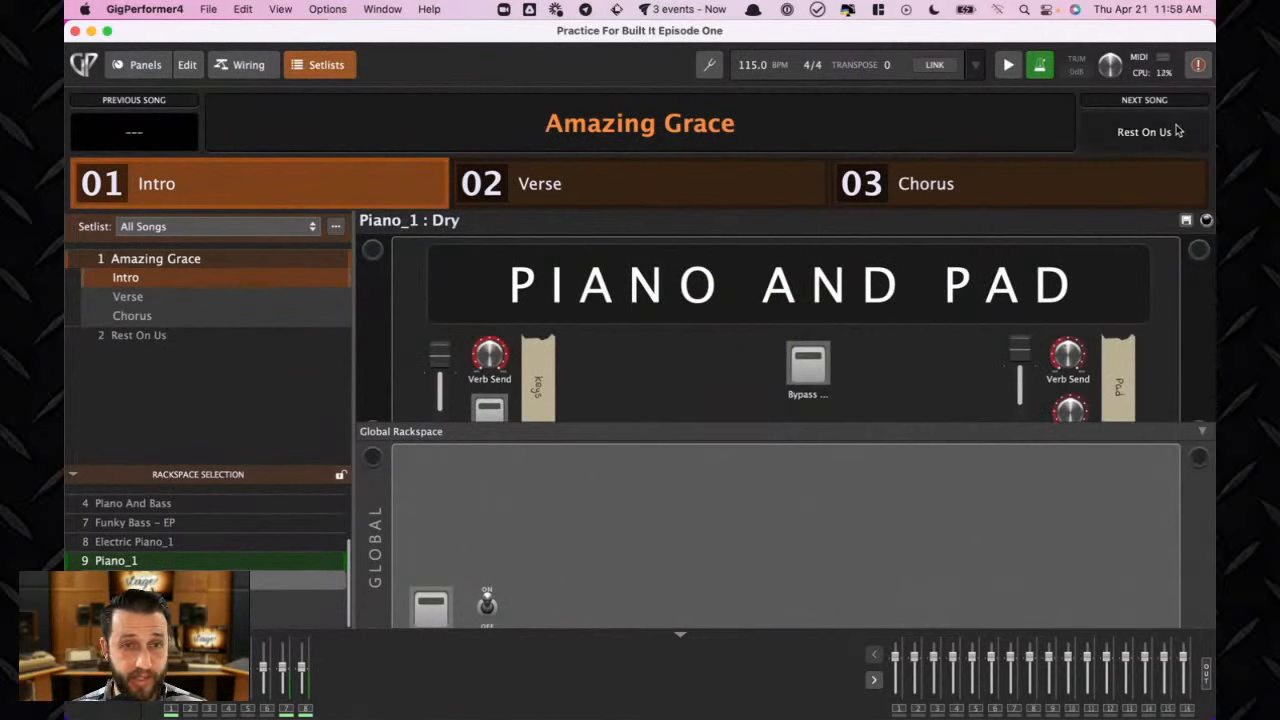
click(1130, 132)
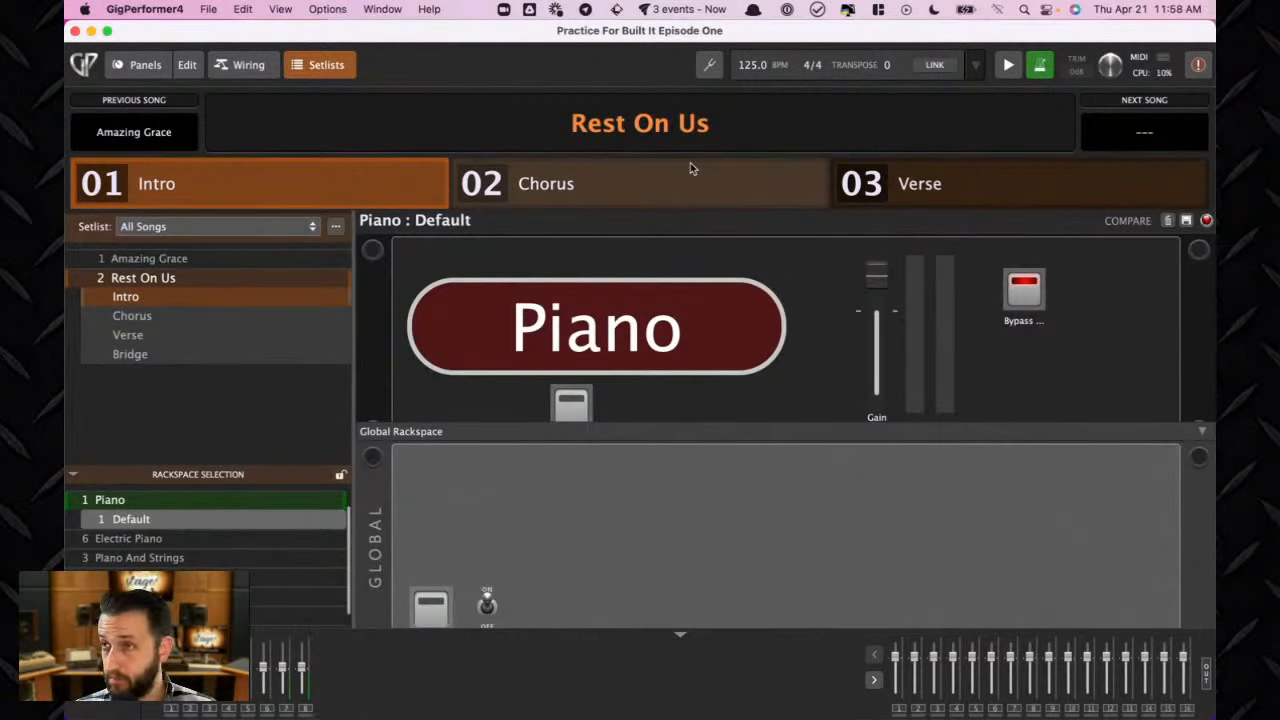
key(Down)
key(Down)
key(Down)
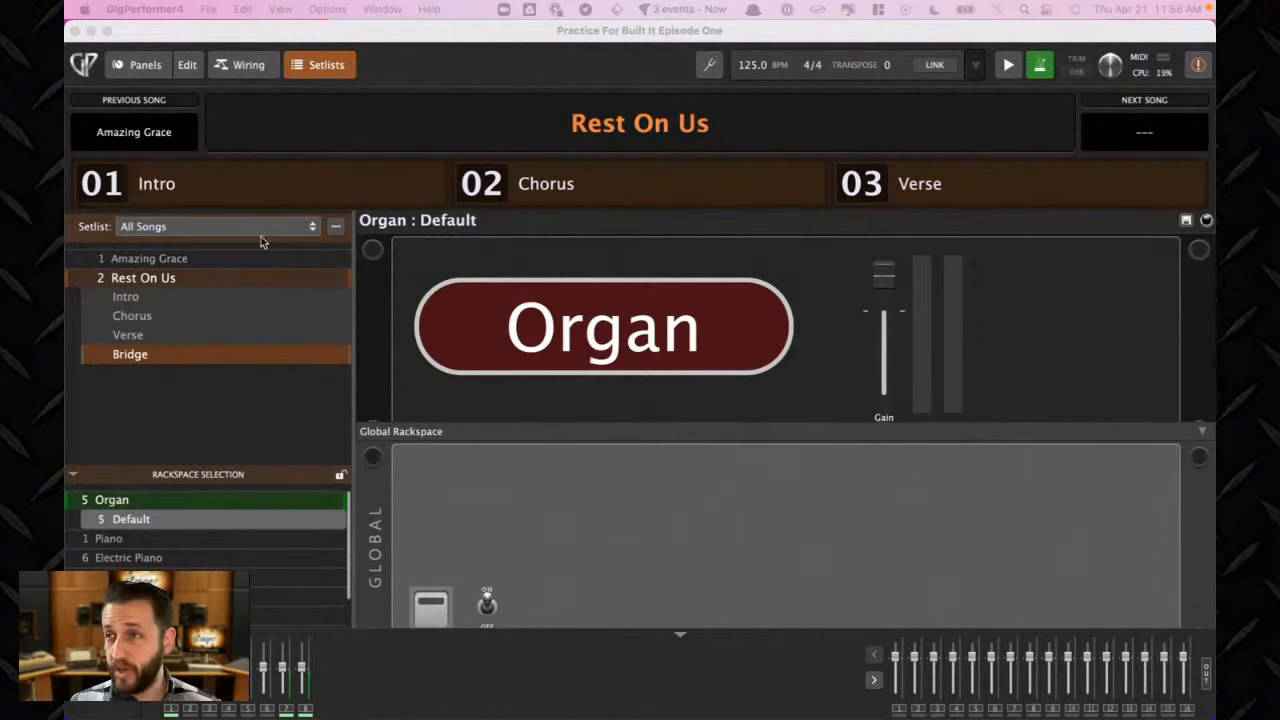
Create a new song and name it Funky Duck
click(337, 229)
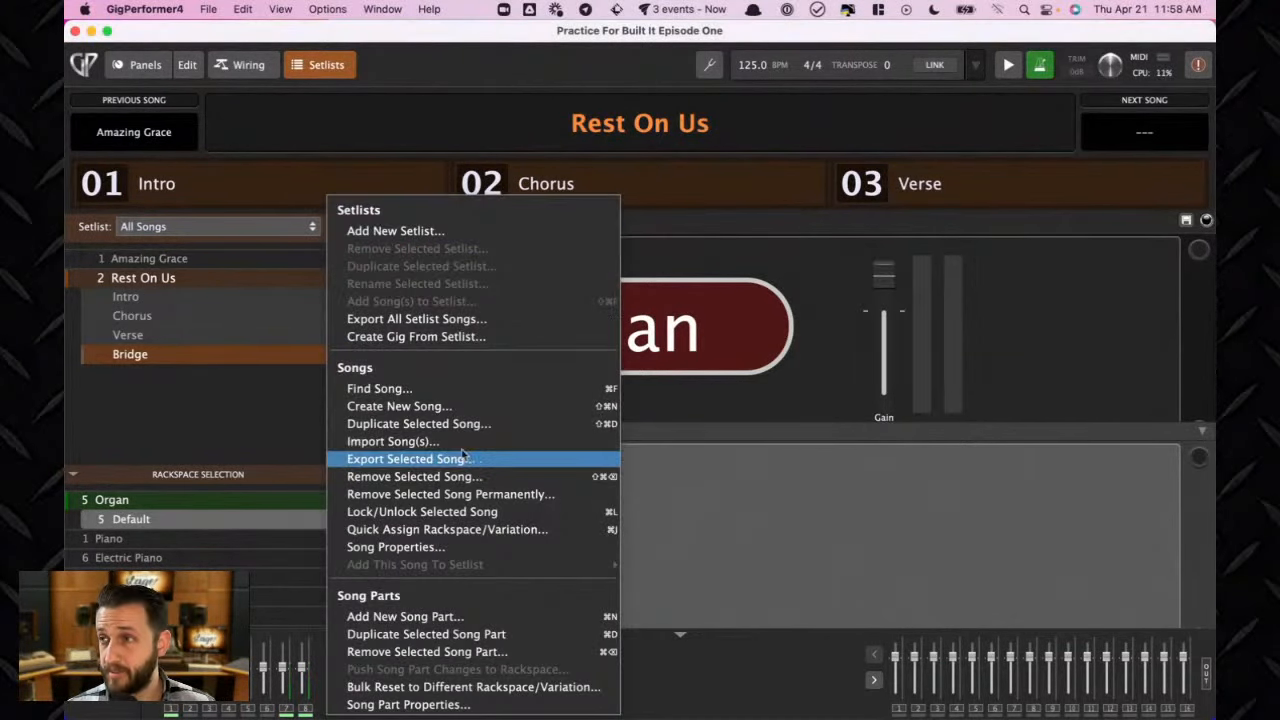
click(463, 406)
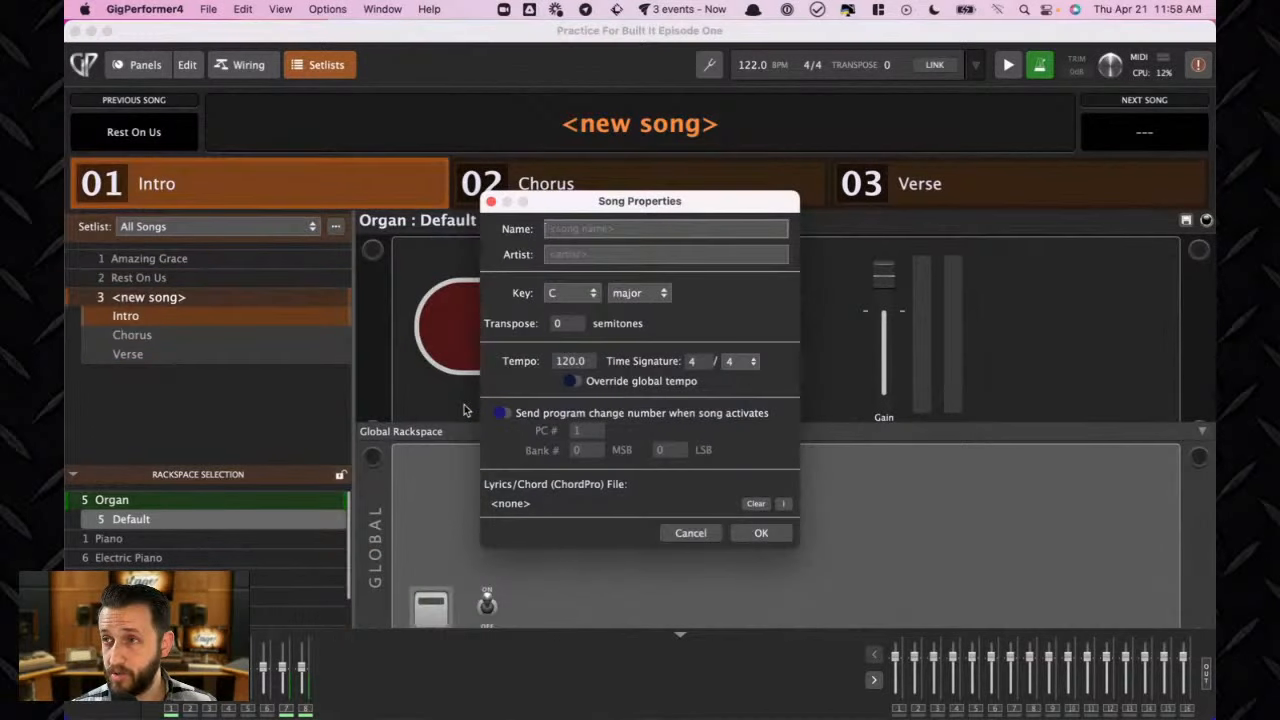
click(601, 238)
text(Funky )
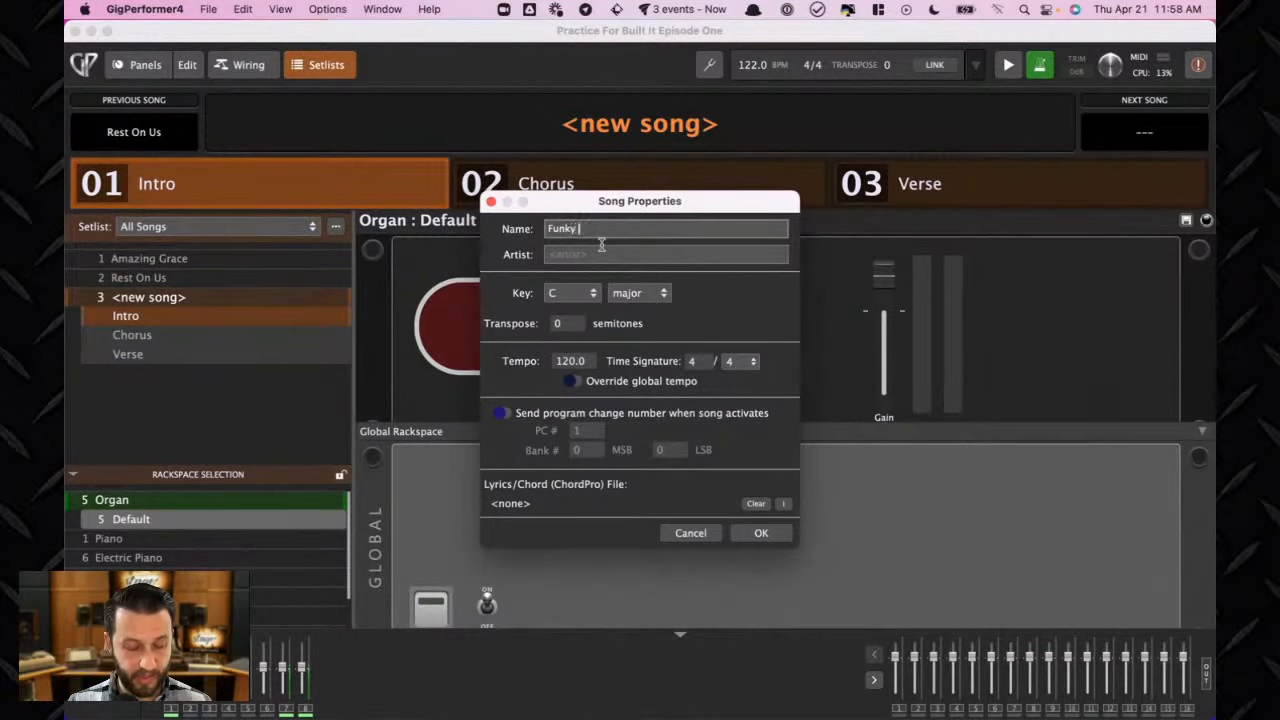
text(Dunk)
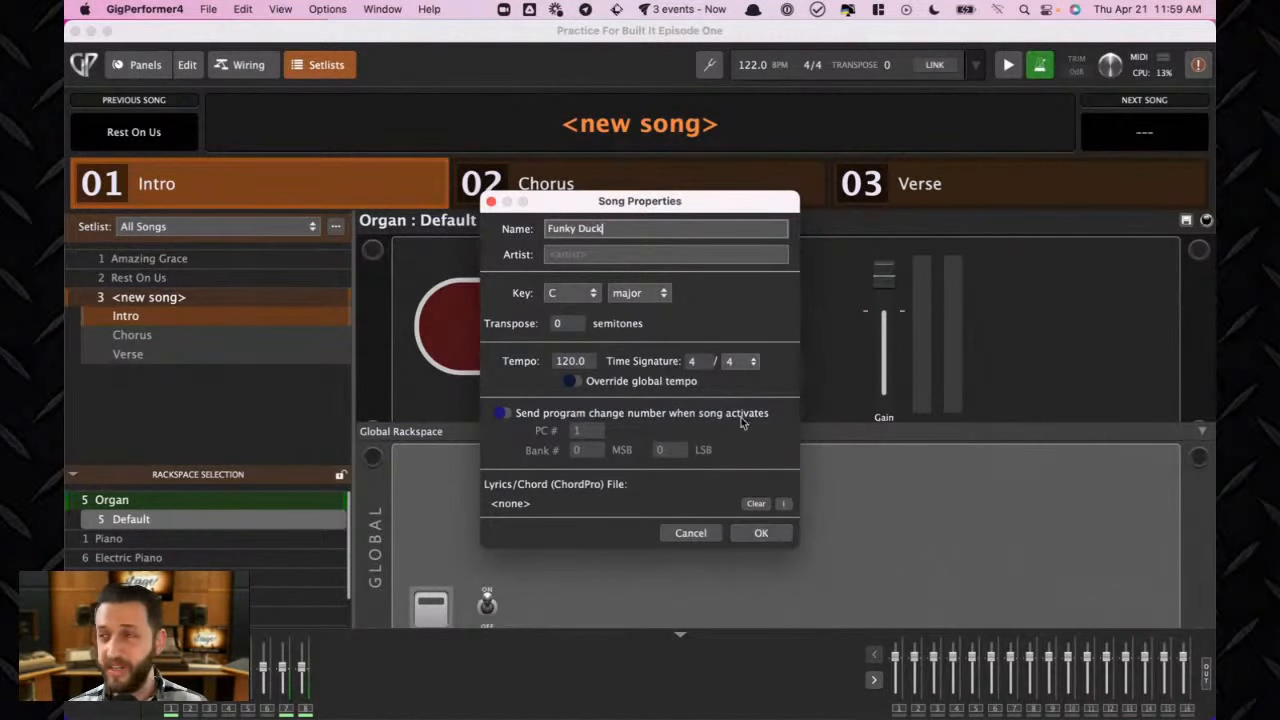
Set the key of Funky Duck to D#/Eb minor and accept the song properties
click(560, 294)
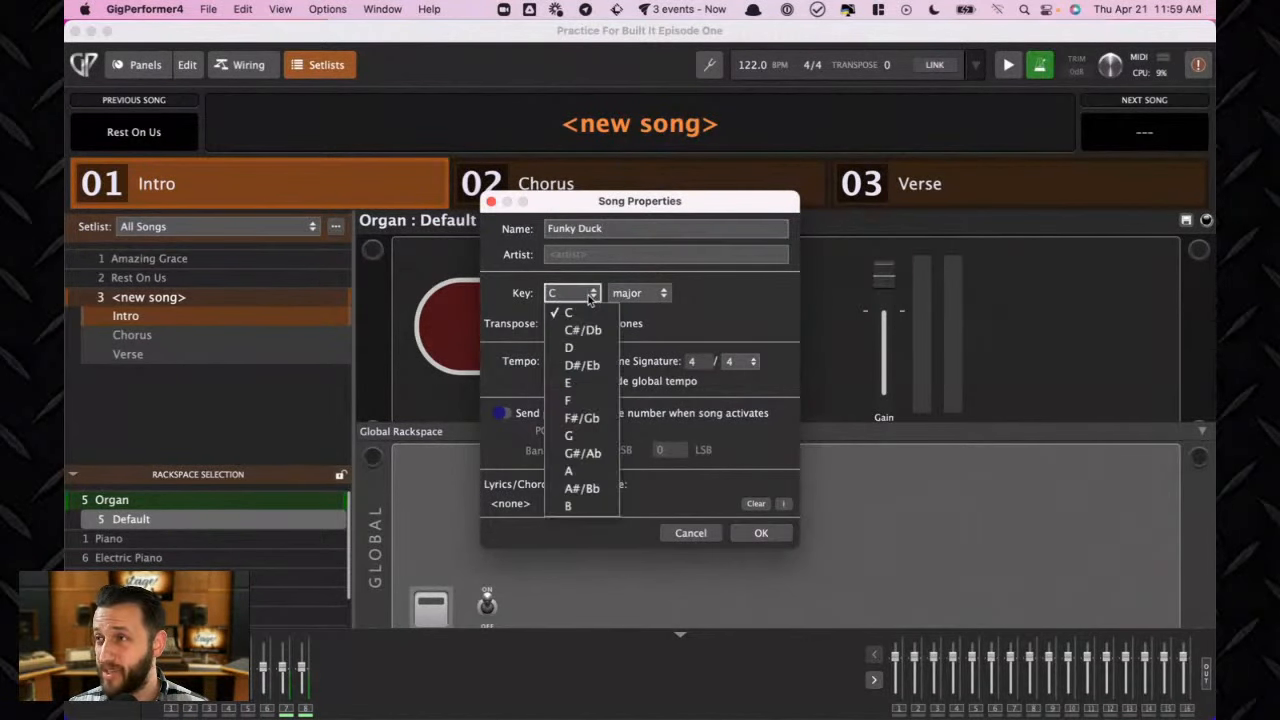
click(596, 367)
click(676, 302)
click(673, 331)
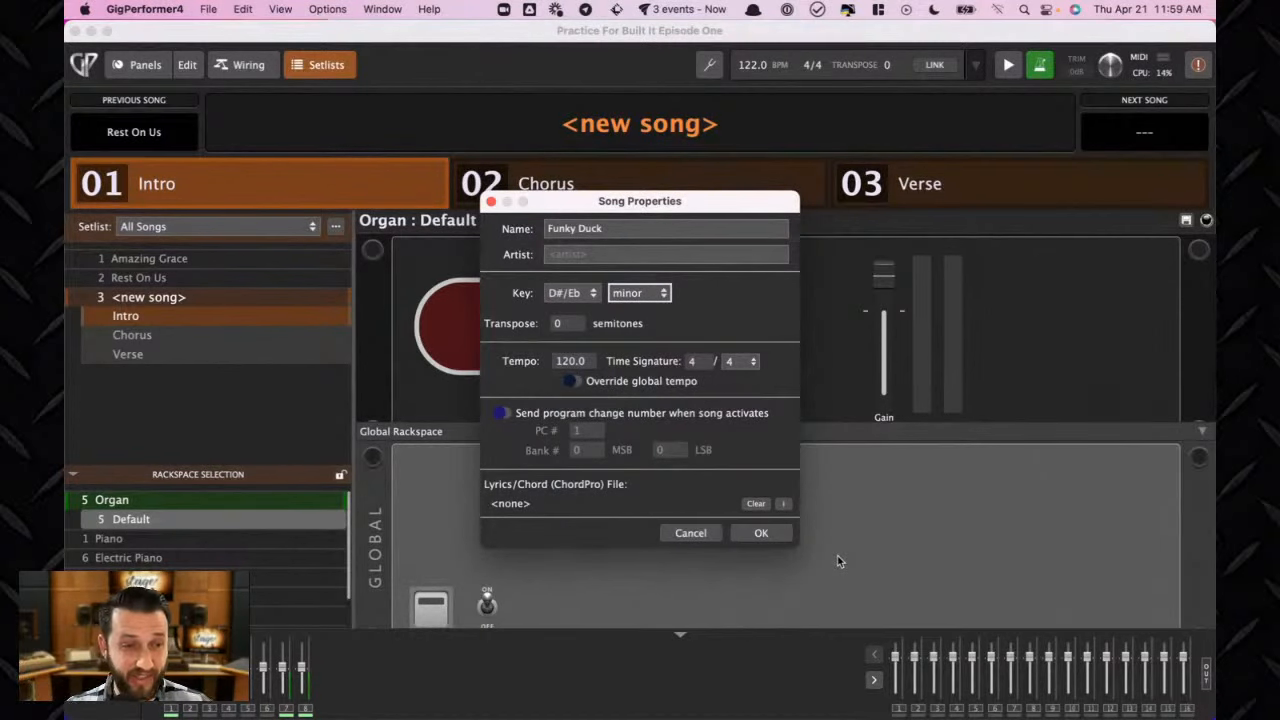
click(762, 533)
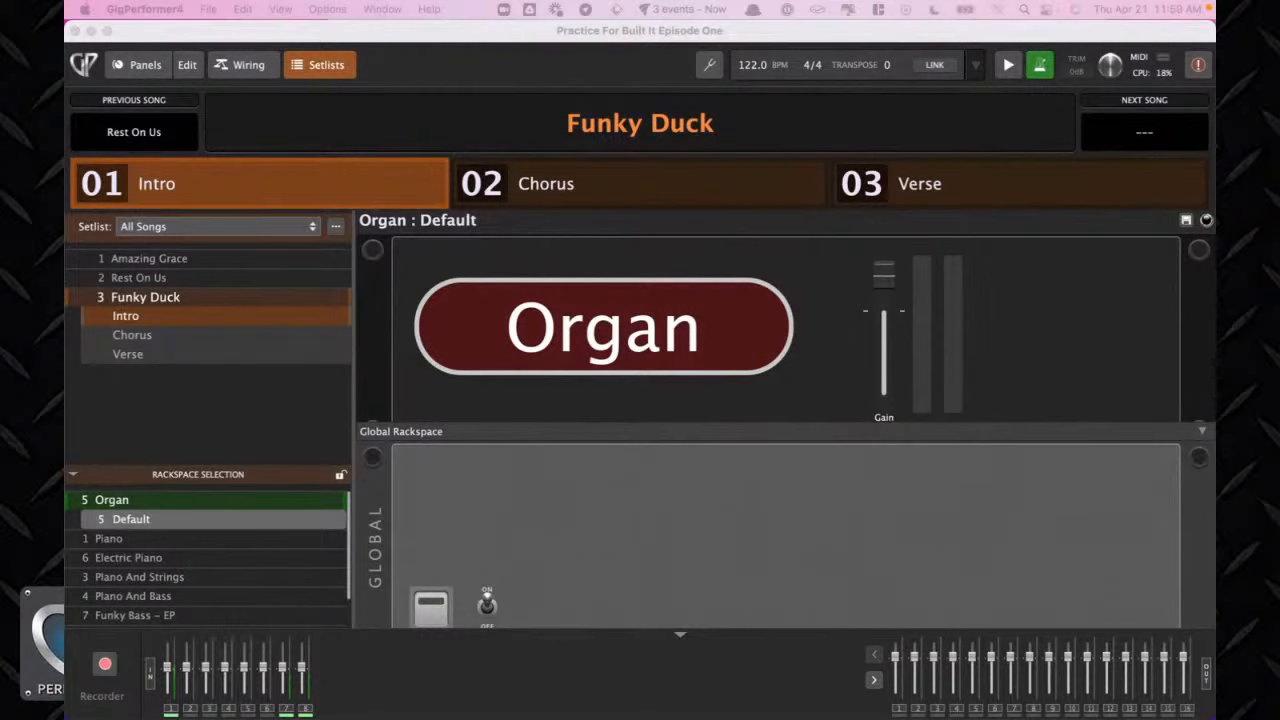
Assign the Funky Bass – EP rackspace to the Intro of Funky Duck, and show that rackspace's wiring
scroll(222, 571, down, 2)
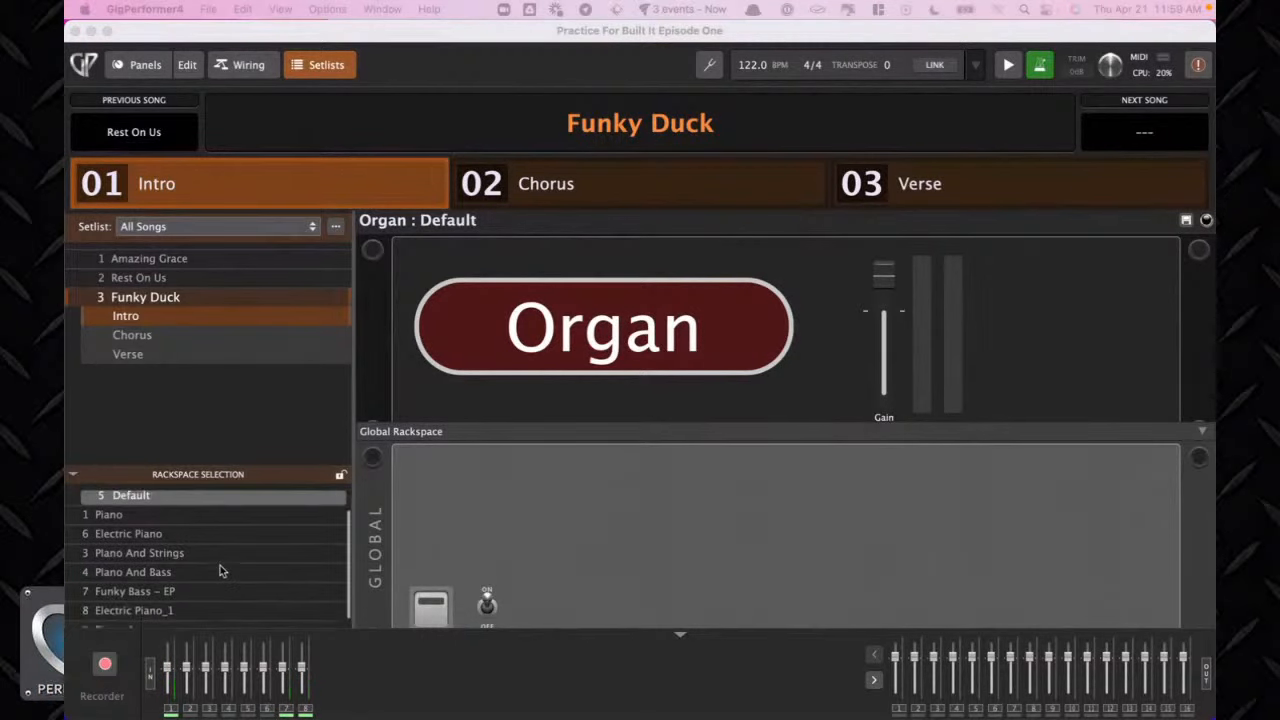
click(178, 593)
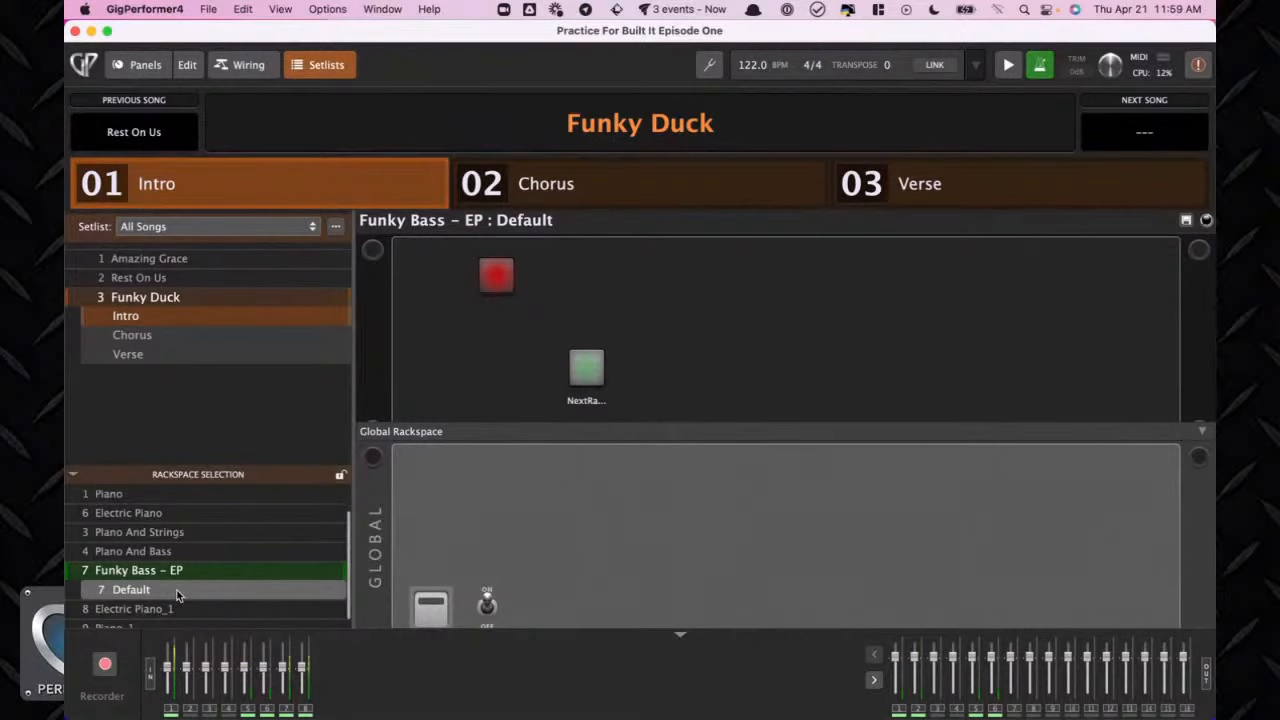
click(142, 68)
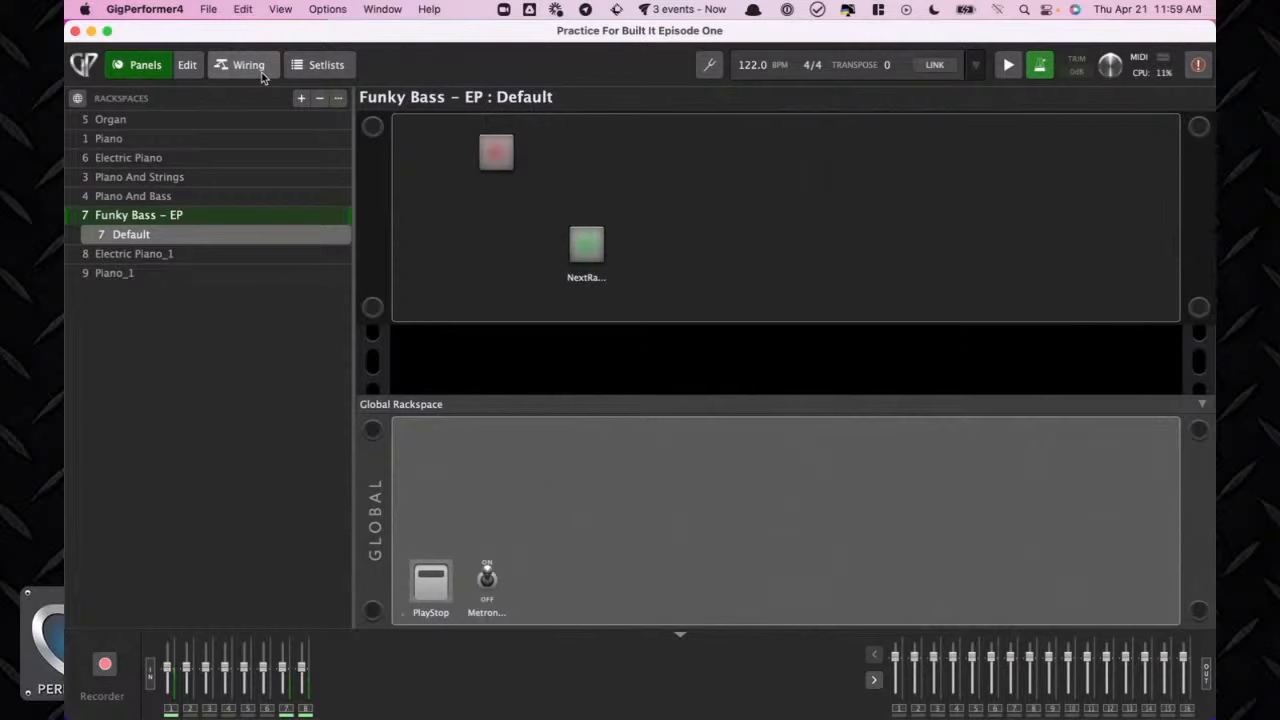
click(248, 65)
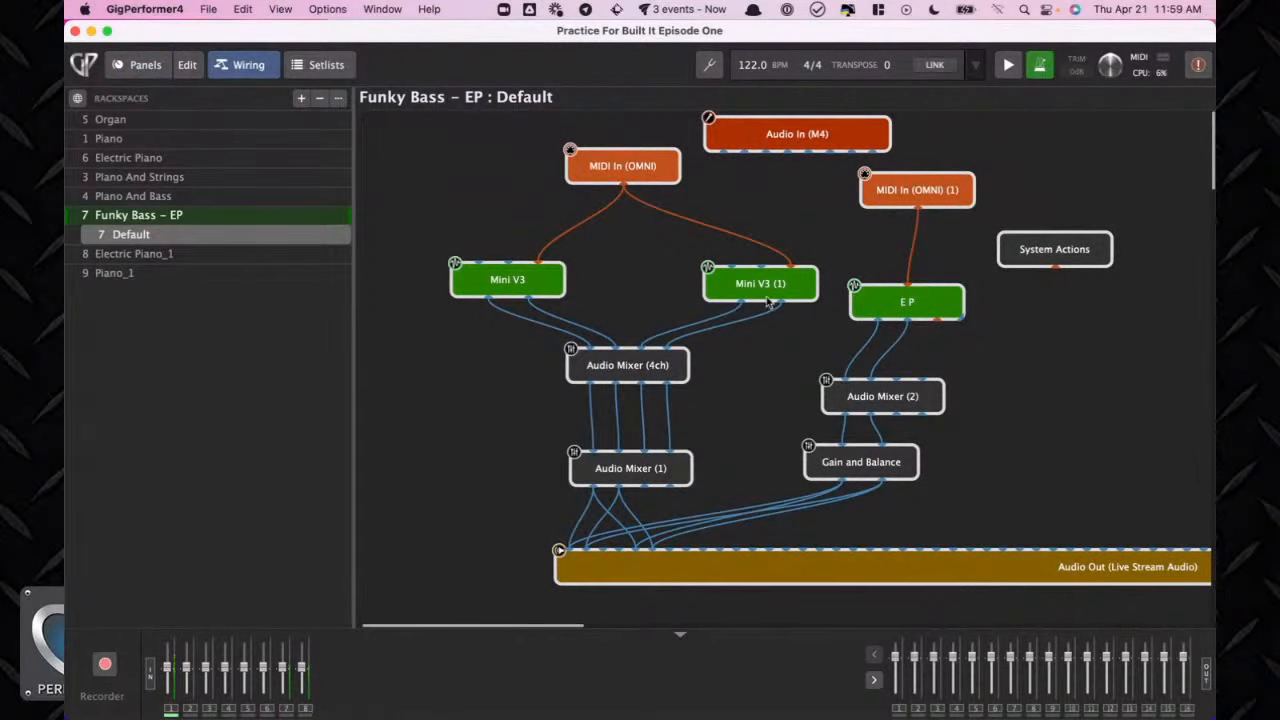
Inspect the editor of the first Mini V3 synth in the Funky Bass – EP rackspace and close it
click(525, 279)
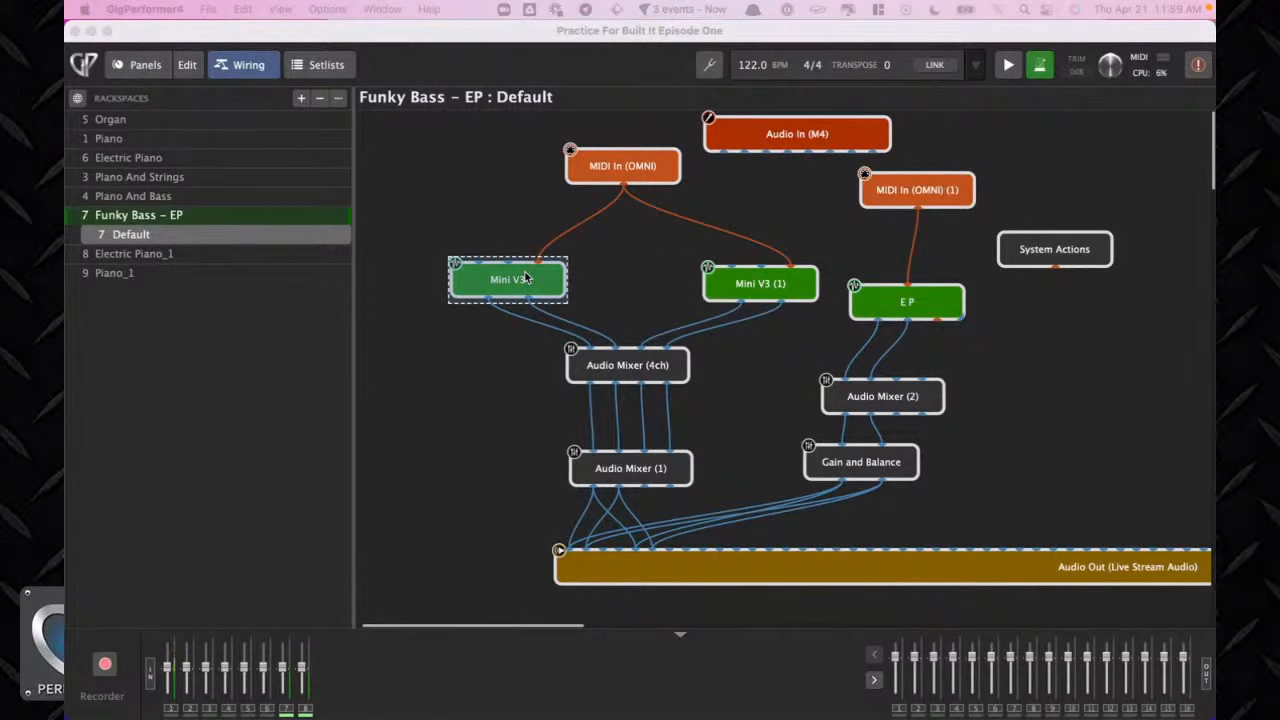
double_click(525, 279)
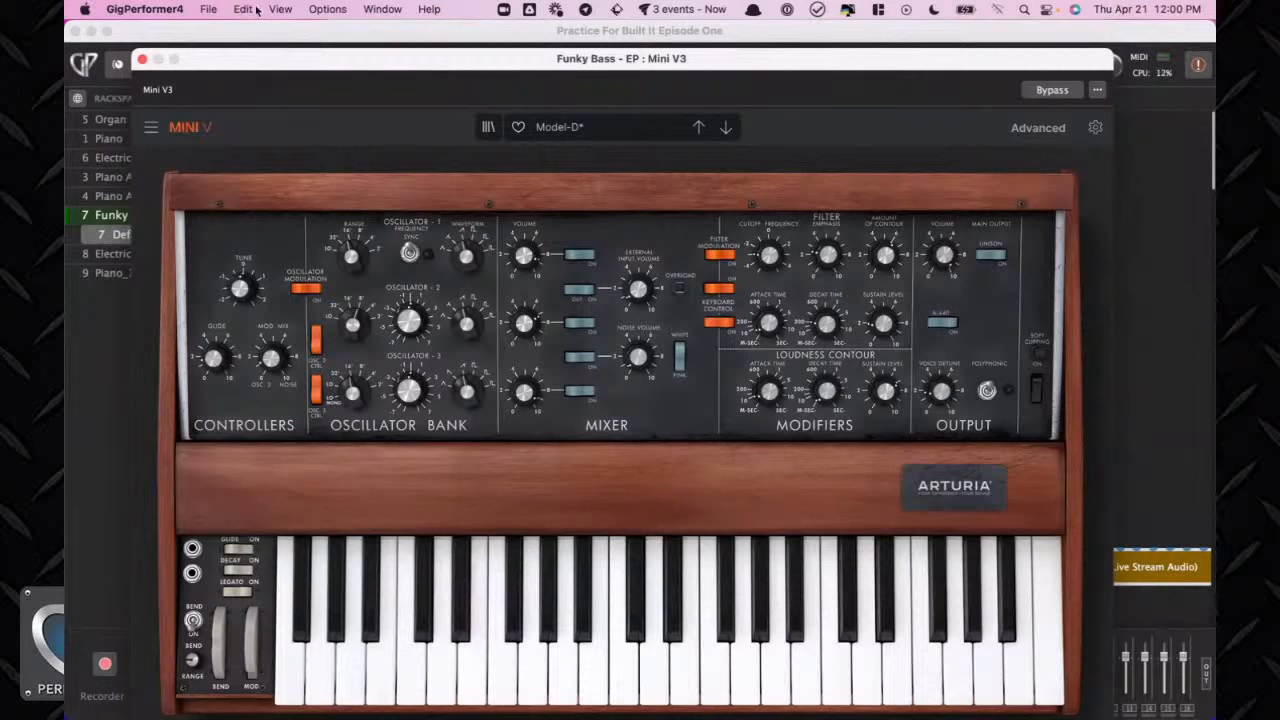
click(142, 59)
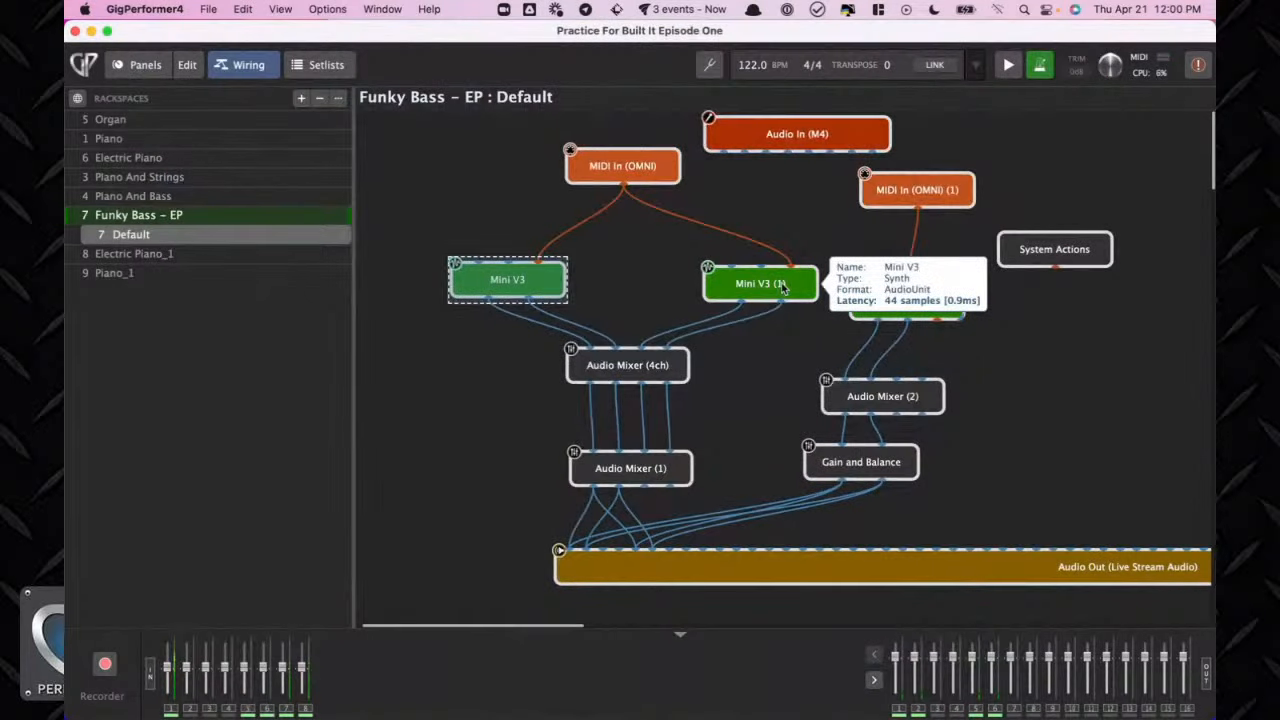
Inspect the Mini V3 (1) synth's editor, and realign its block and the Audio Mixer (4ch) and Audio Mixer (1) blocks beneath MIDI In (OMNI)
click(719, 272)
double_click(719, 272)
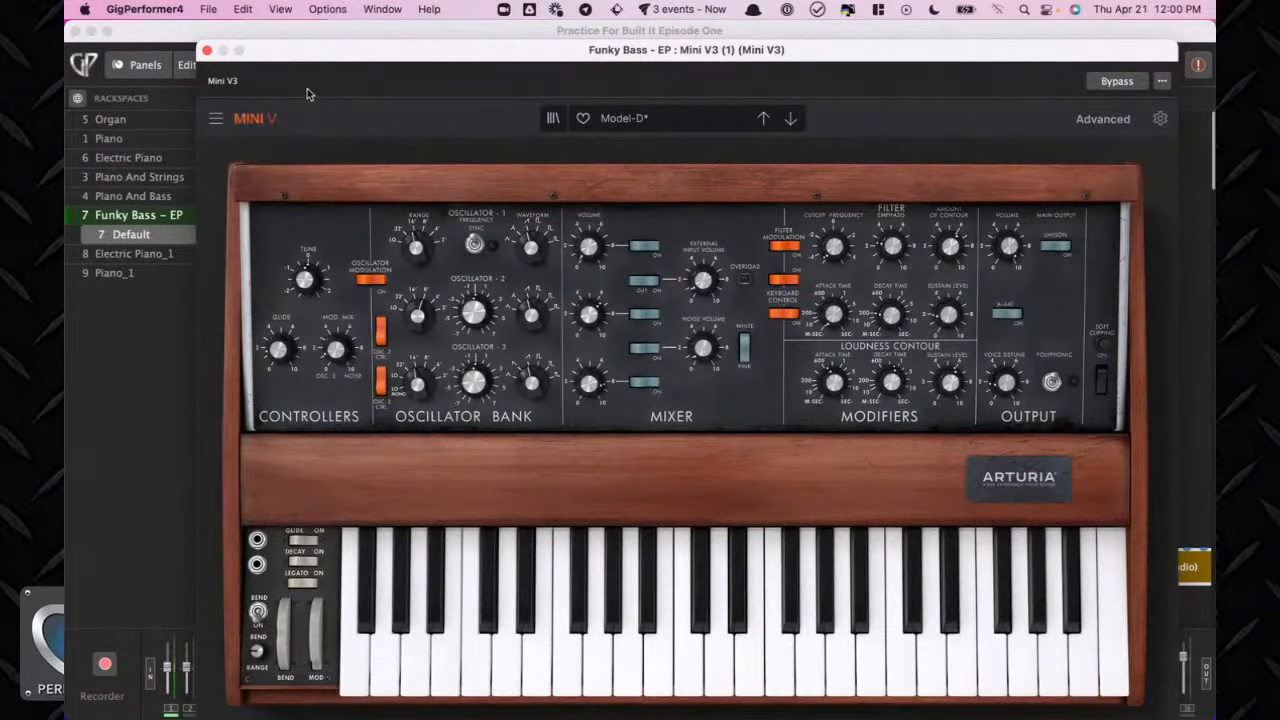
click(207, 50)
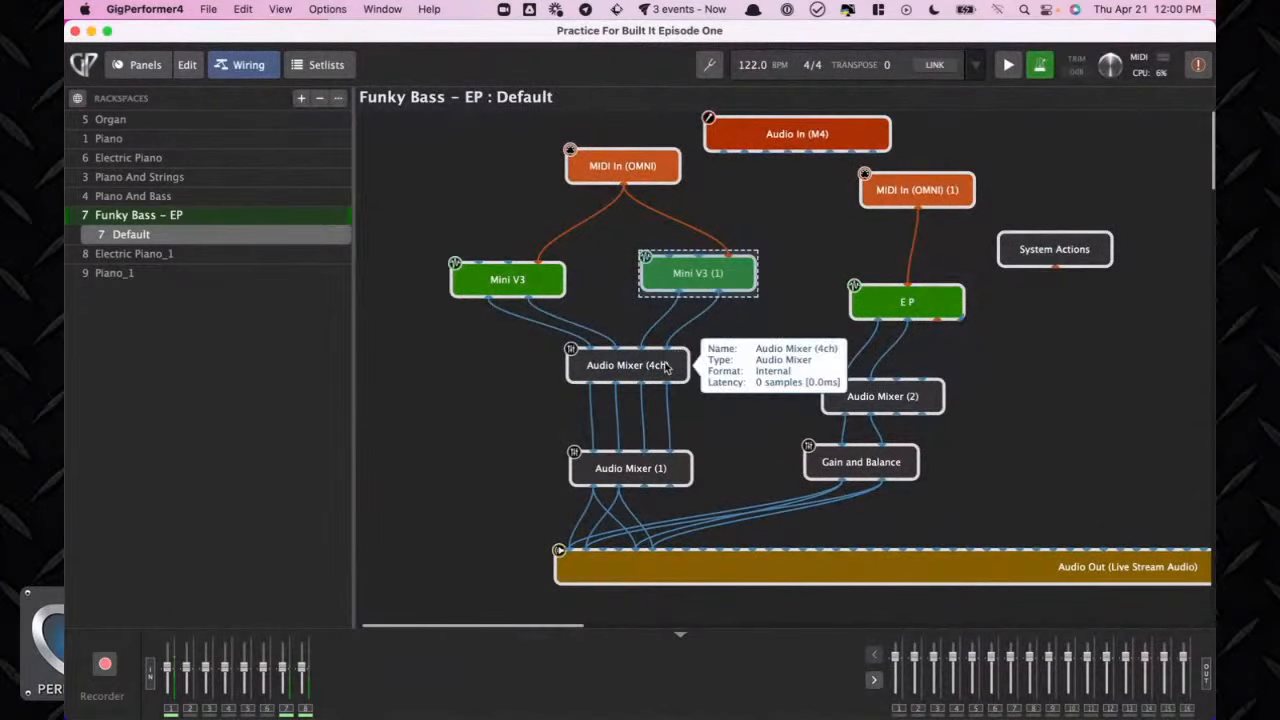
drag(668, 367, 654, 372)
drag(655, 467, 646, 454)
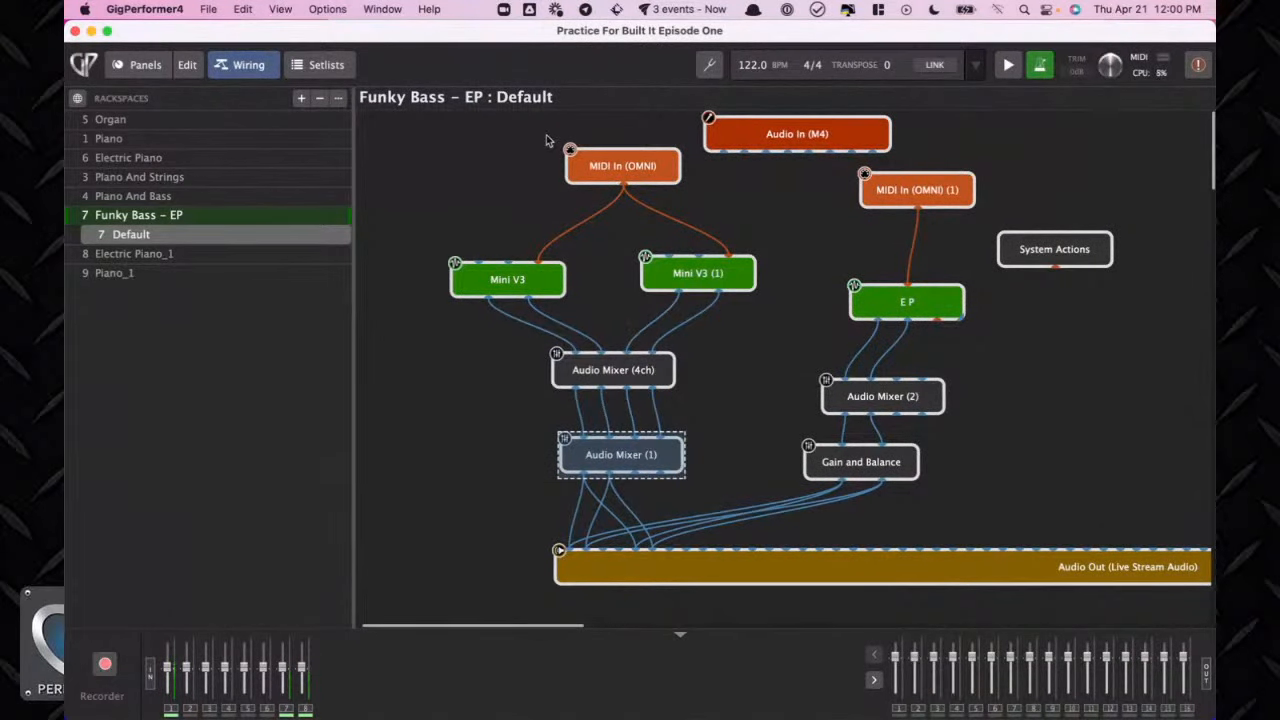
Shift the MIDI In (OMNI) block above the Mini V3 synths, and inspect the keyboard split settings of both MIDI In blocks
drag(628, 166, 702, 174)
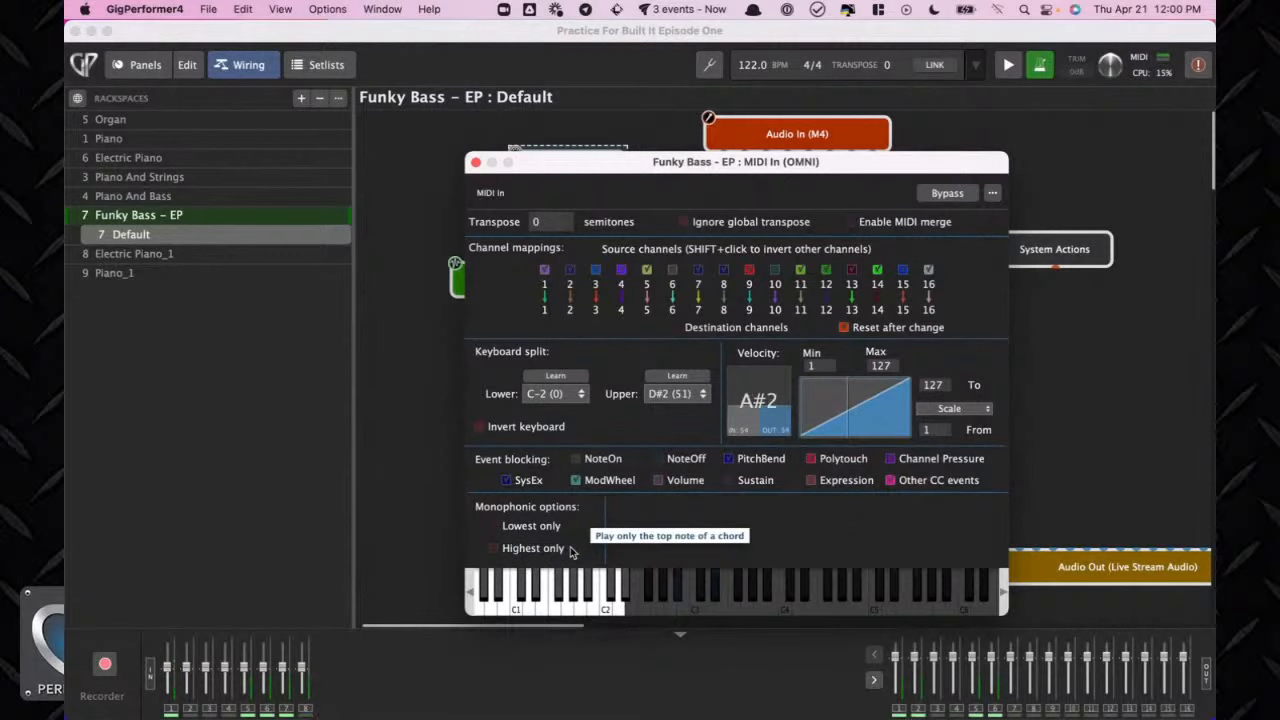
click(476, 162)
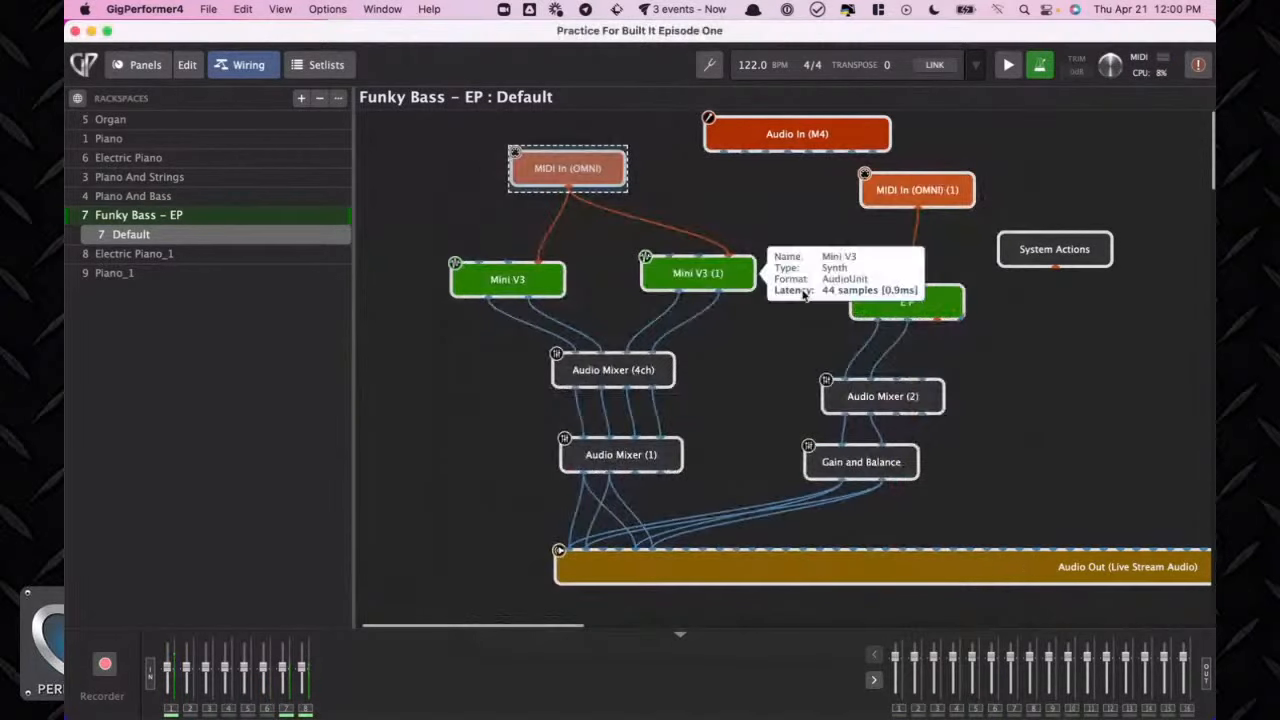
double_click(911, 192)
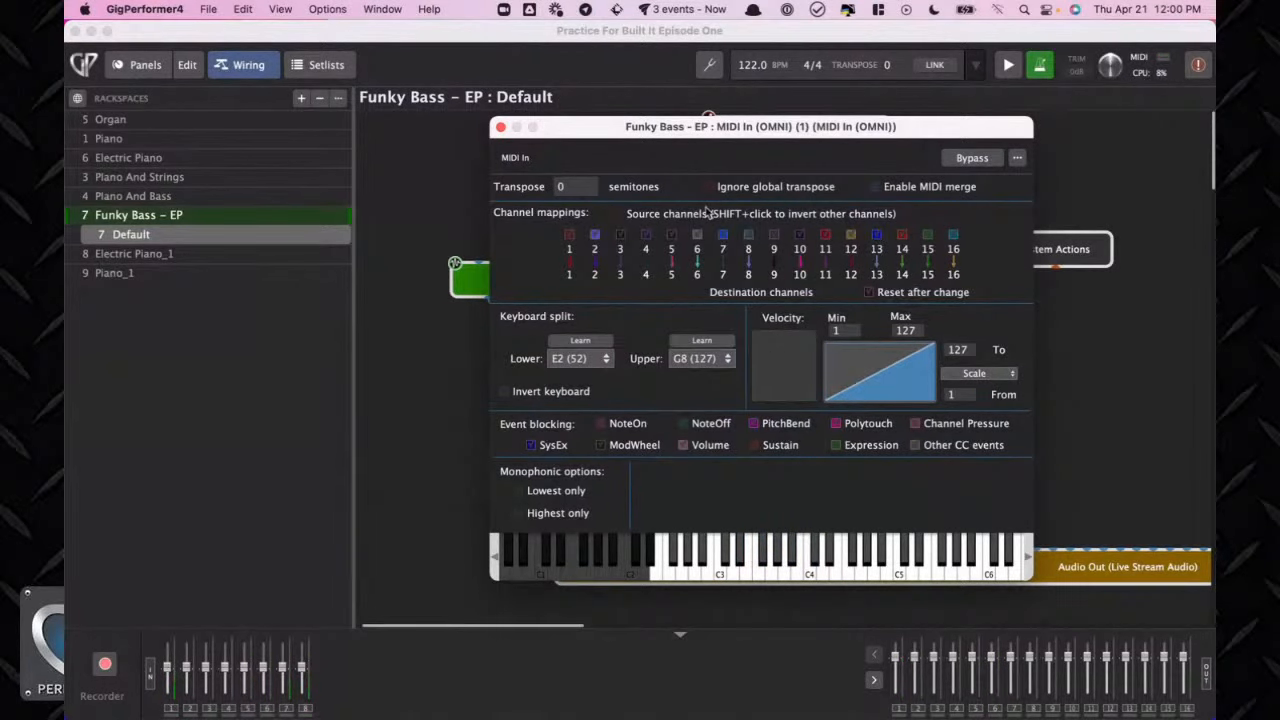
click(500, 126)
Return to the setlist view and remove the Chorus and Verse parts from Funky Duck, leaving only the Intro
click(320, 64)
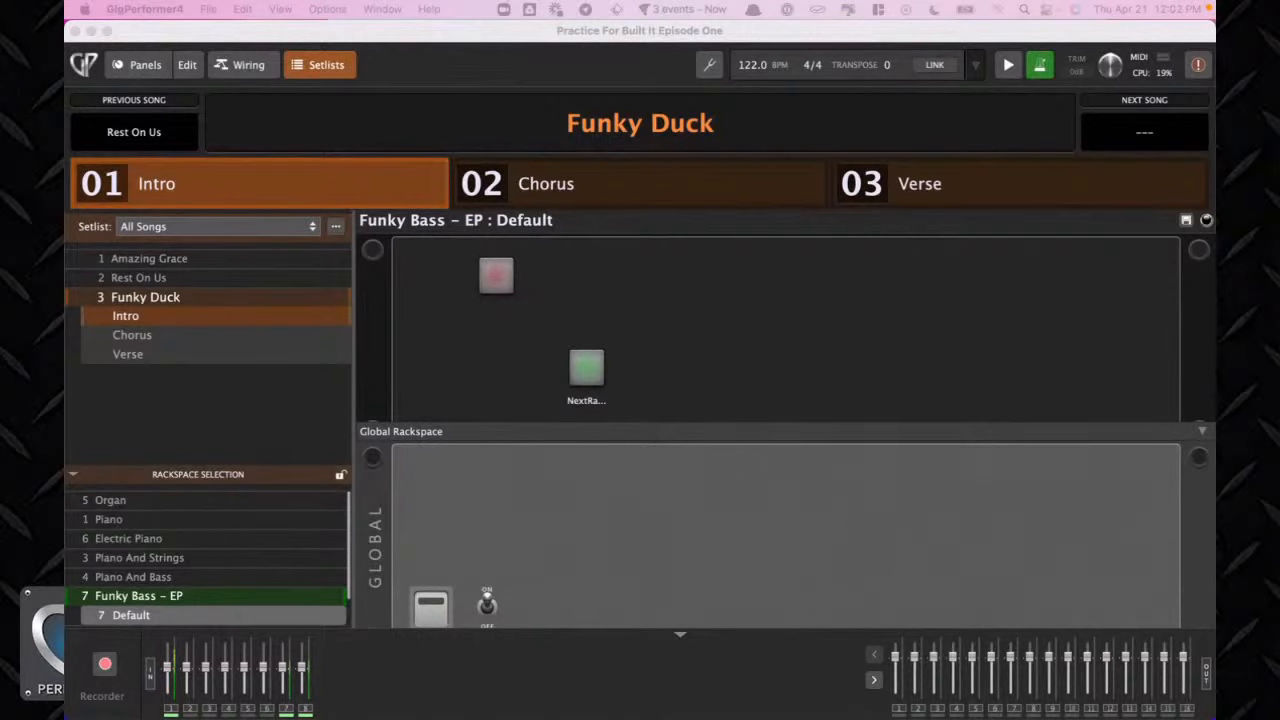
click(174, 335)
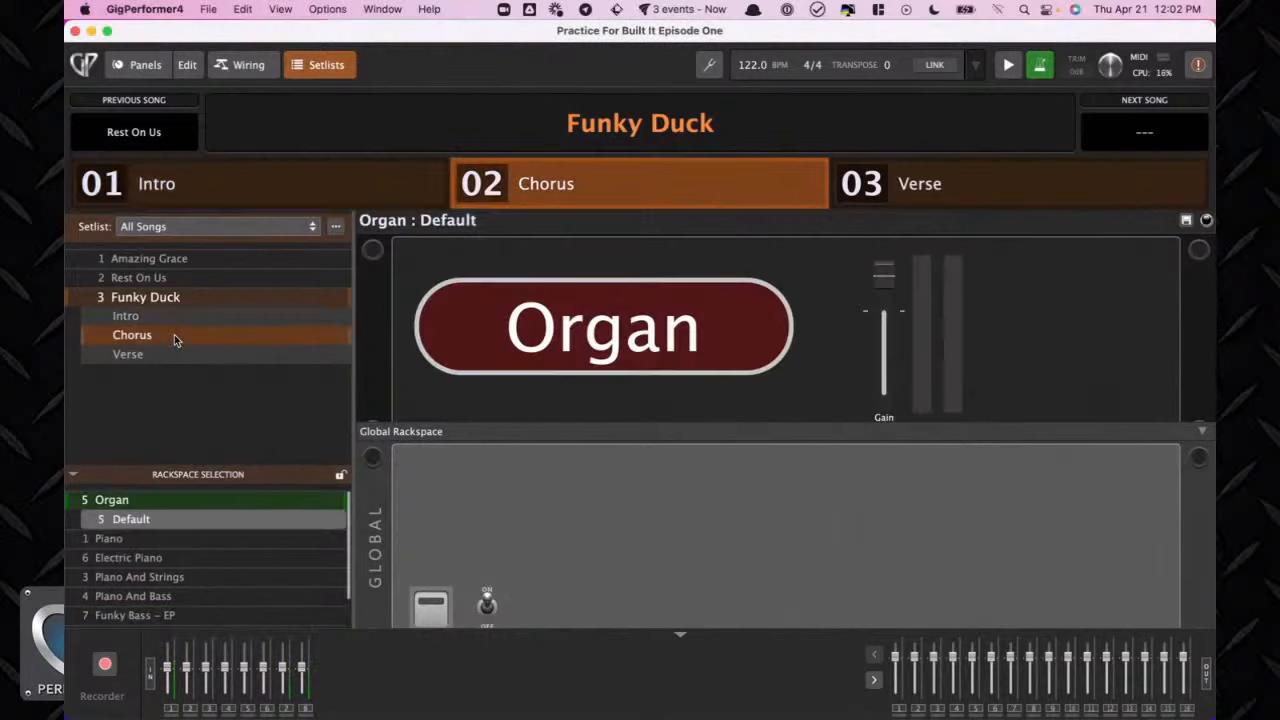
right_click(174, 336)
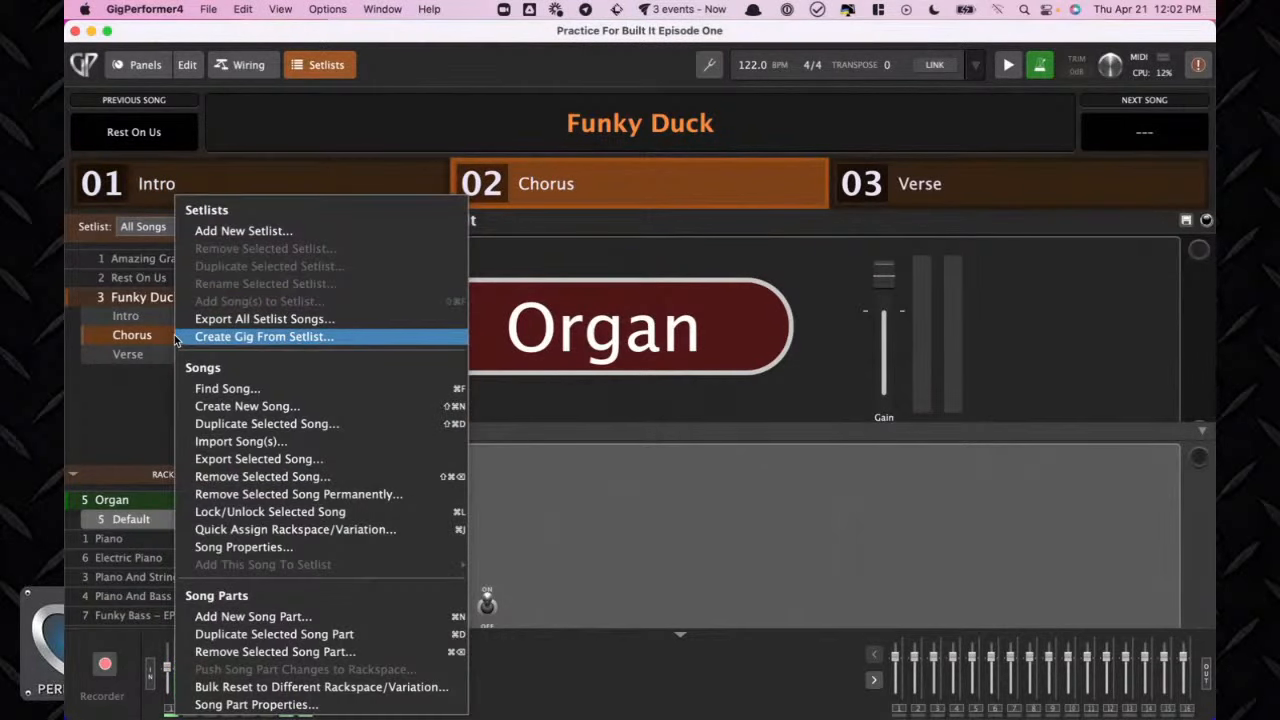
click(325, 652)
click(709, 315)
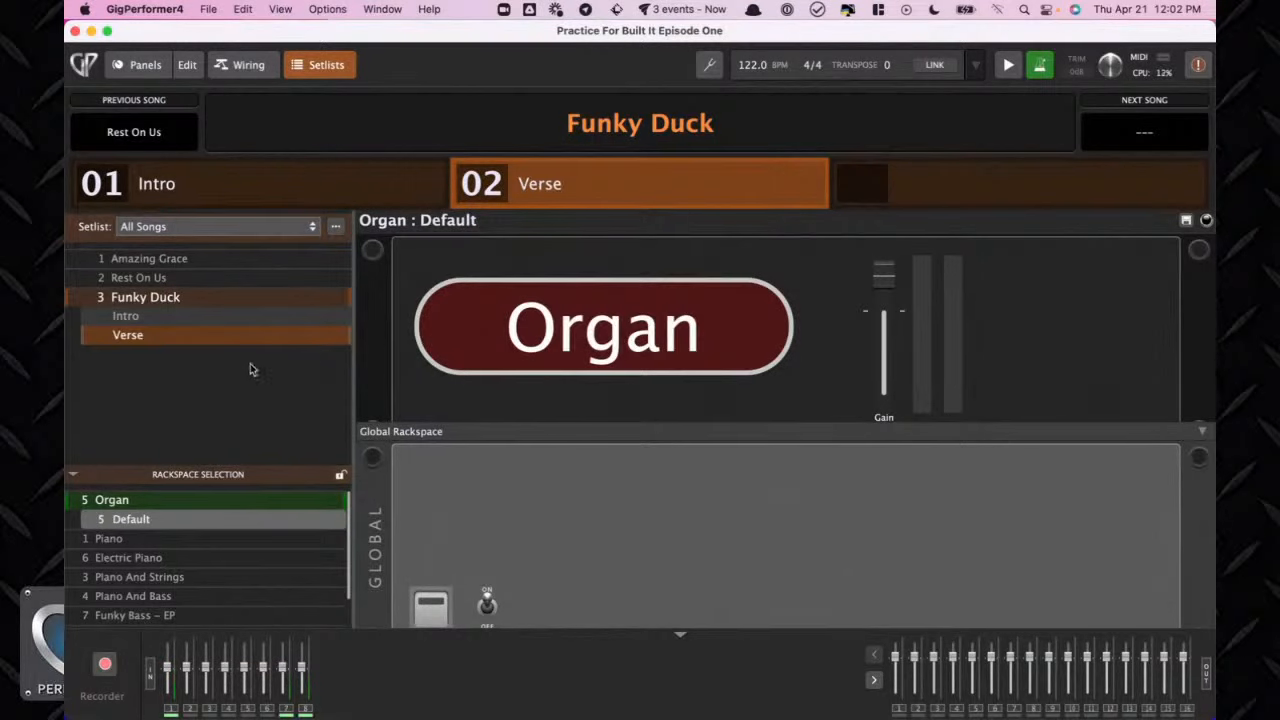
right_click(226, 336)
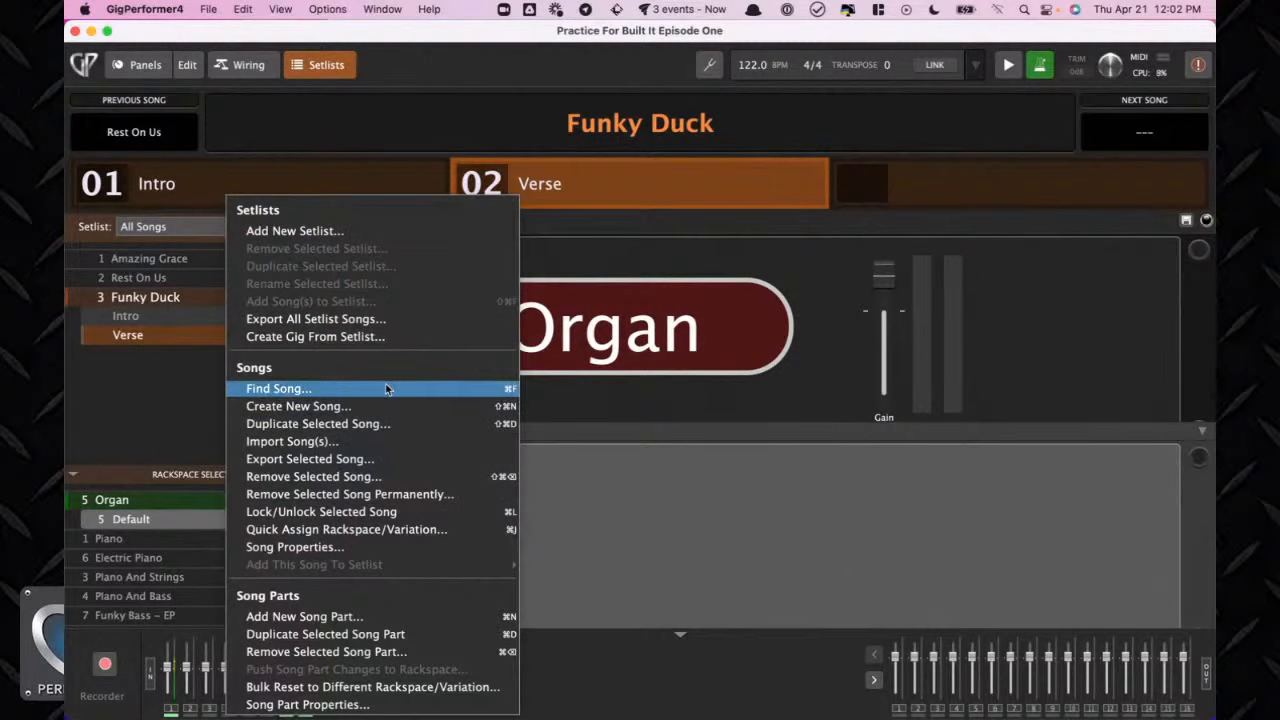
click(385, 652)
click(715, 306)
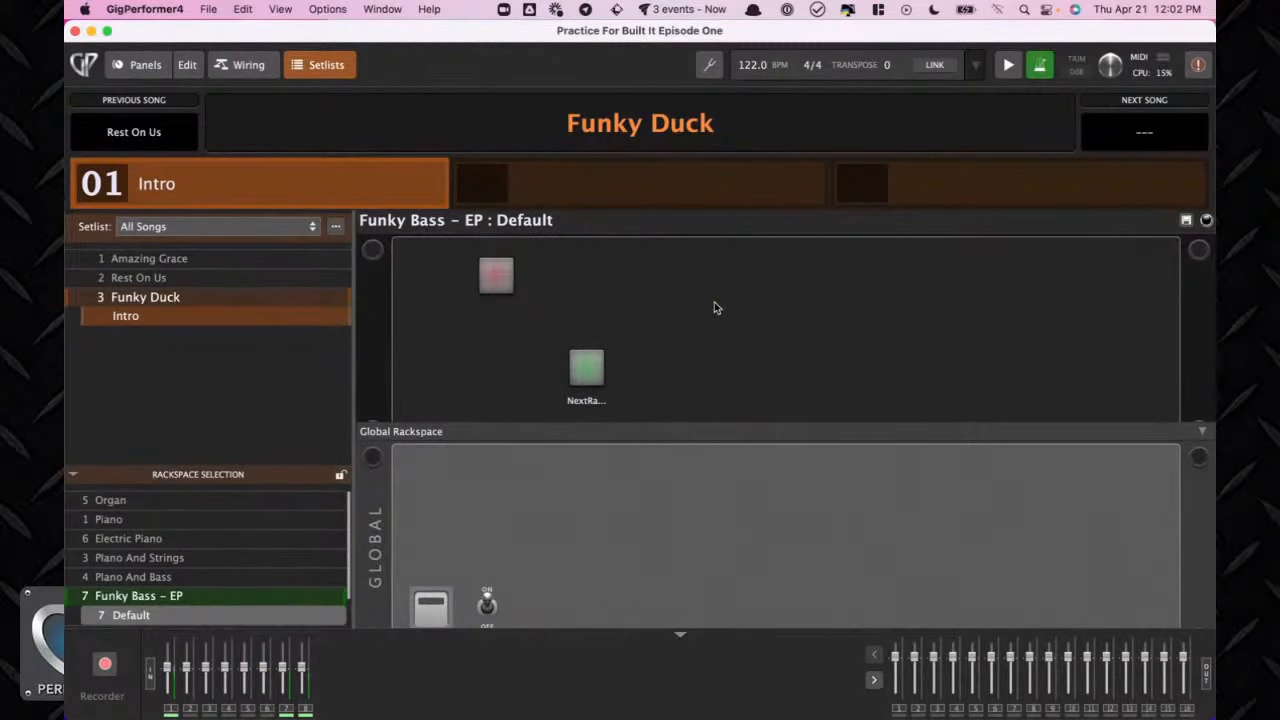
Step through the setlist from Amazing Grace through the parts of Rest On Us to Funky Duck, viewing the rackspace each one loads
click(222, 262)
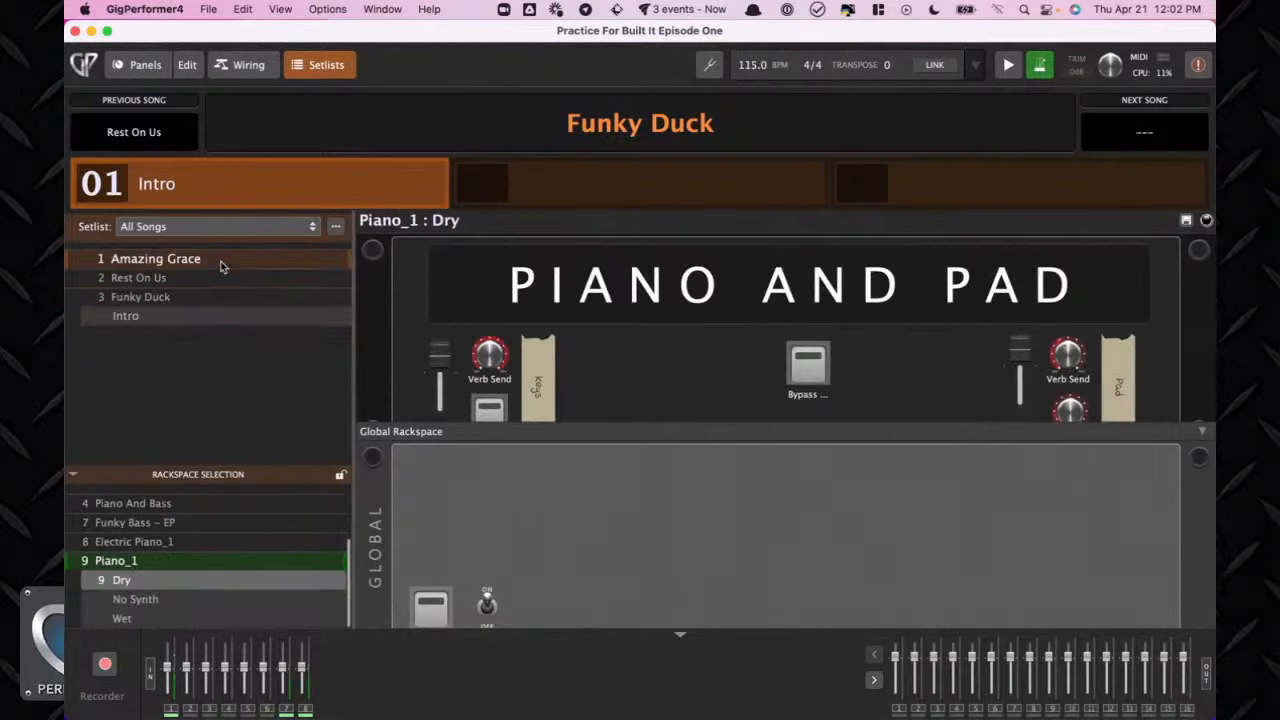
key(Right)
key(Right)
click(192, 339)
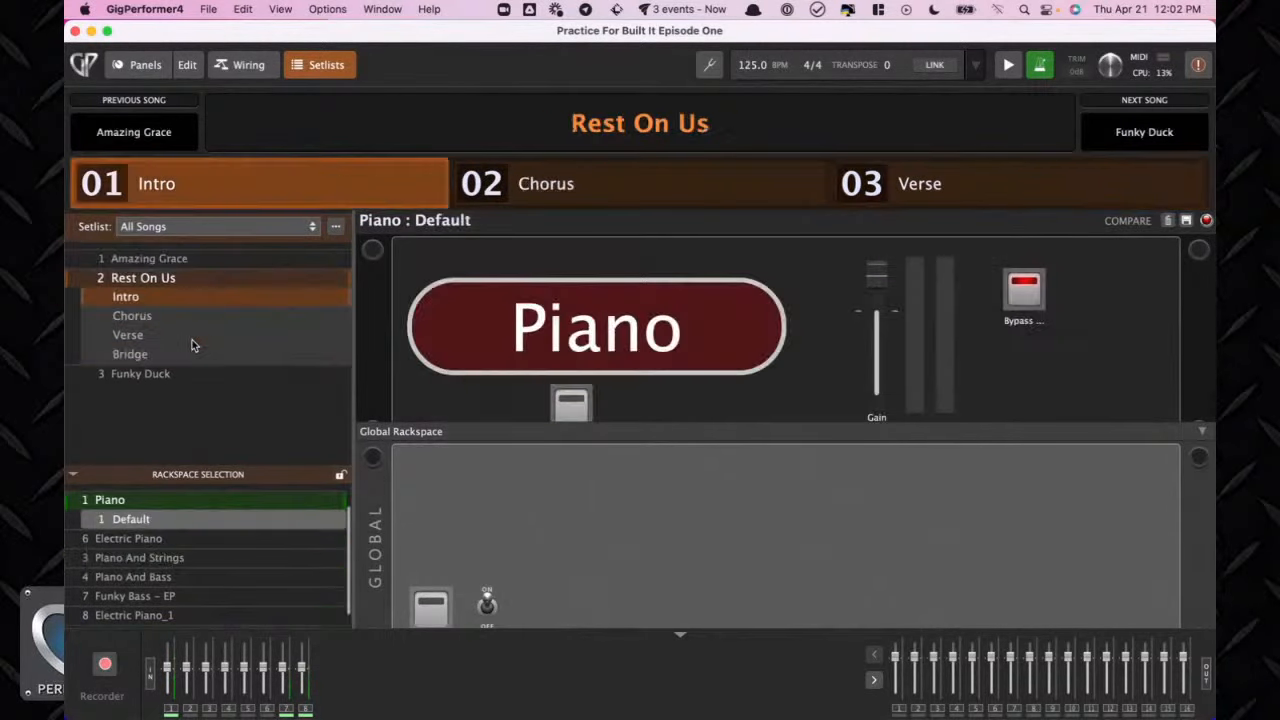
key(Right)
click(194, 355)
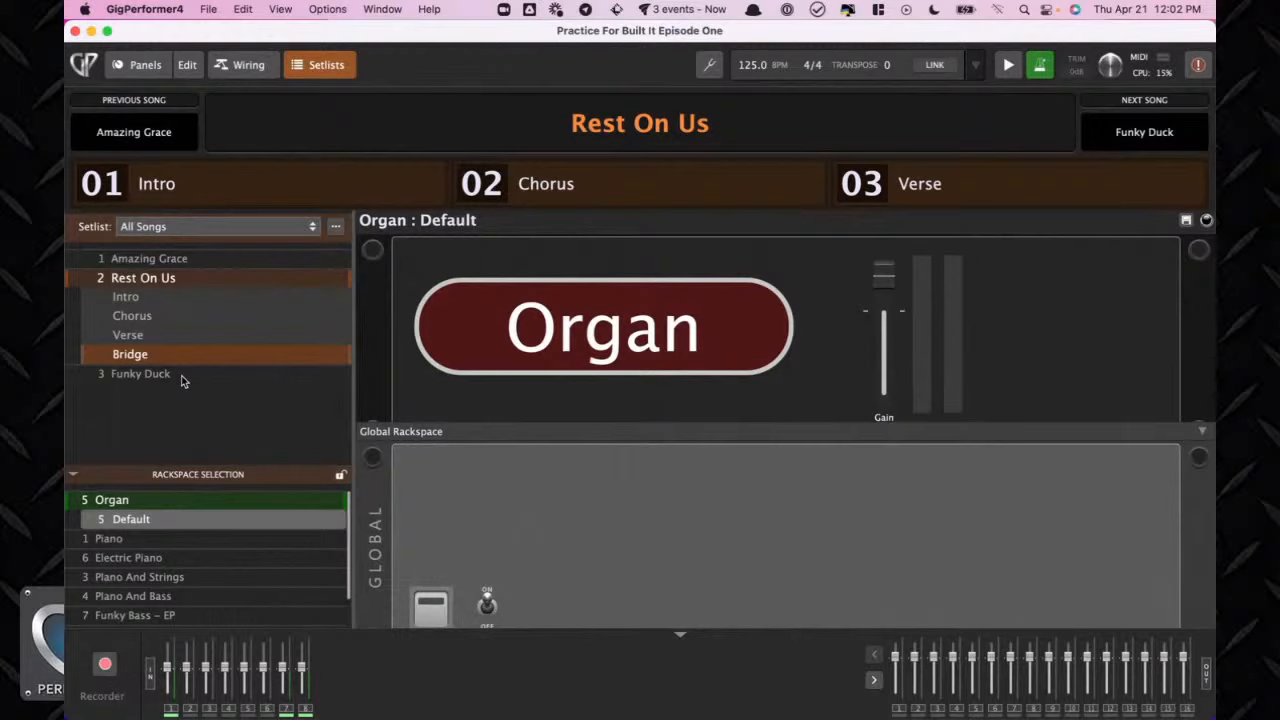
click(181, 375)
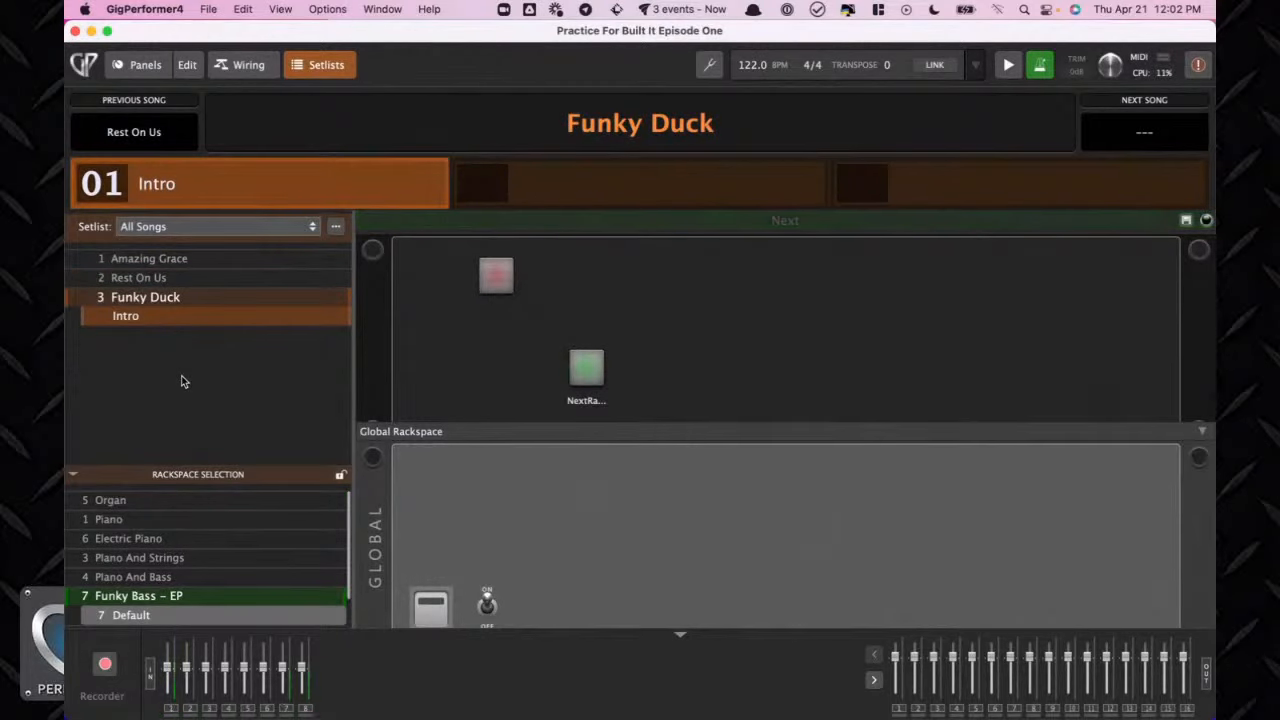